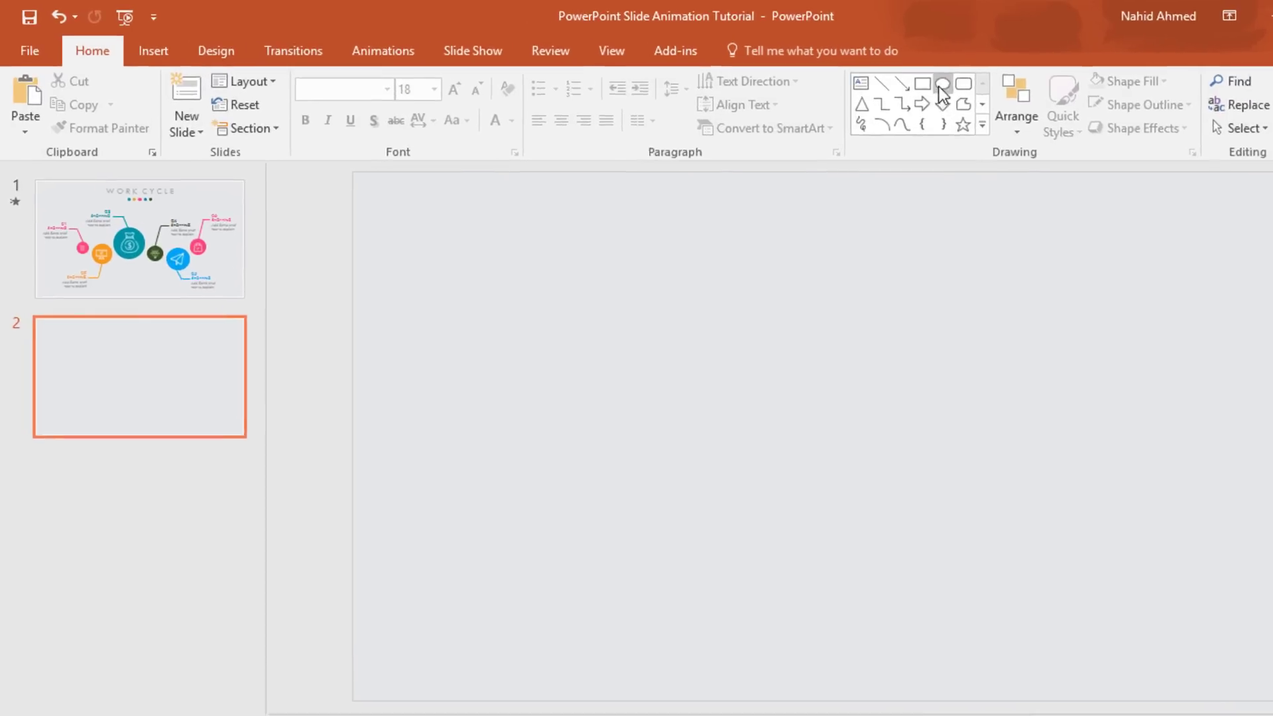
Step: Drag out an Oval on the blank second slide to make a blue circle
left_click_drag(888, 491, 976, 579)
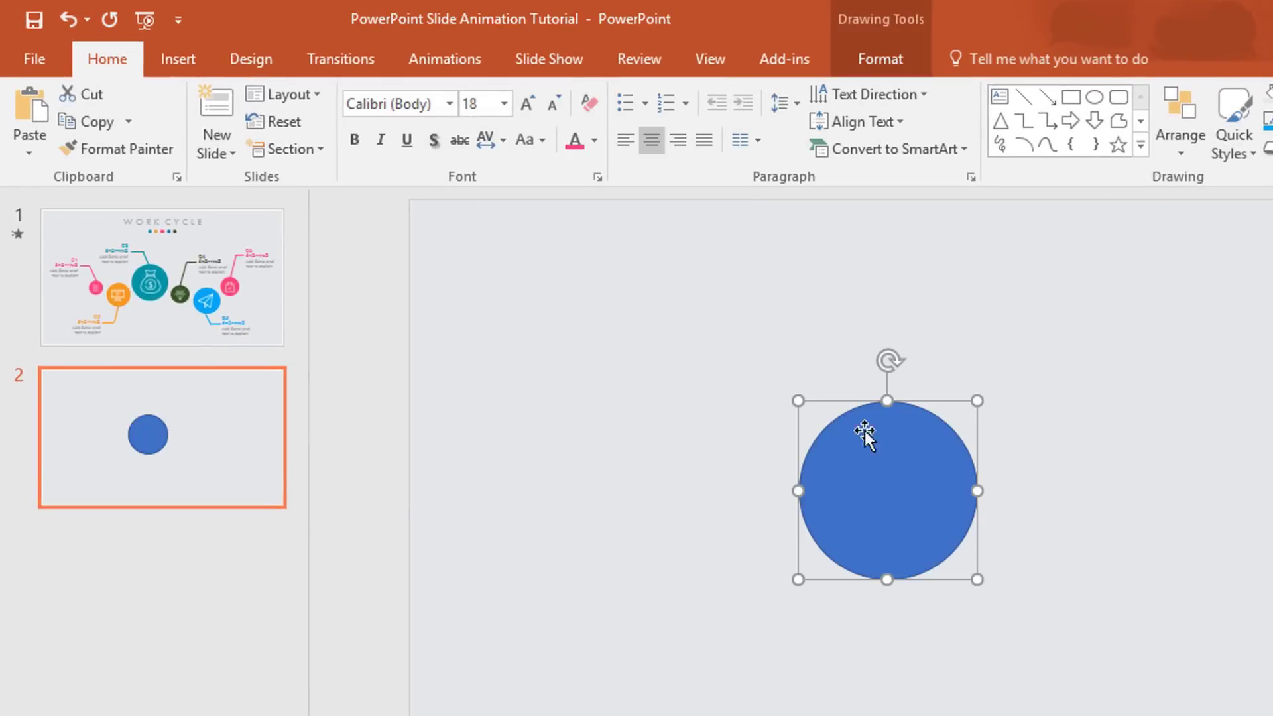
Step: Fill the circle teal and remove its outline
left_click(890, 63)
left_click(600, 105)
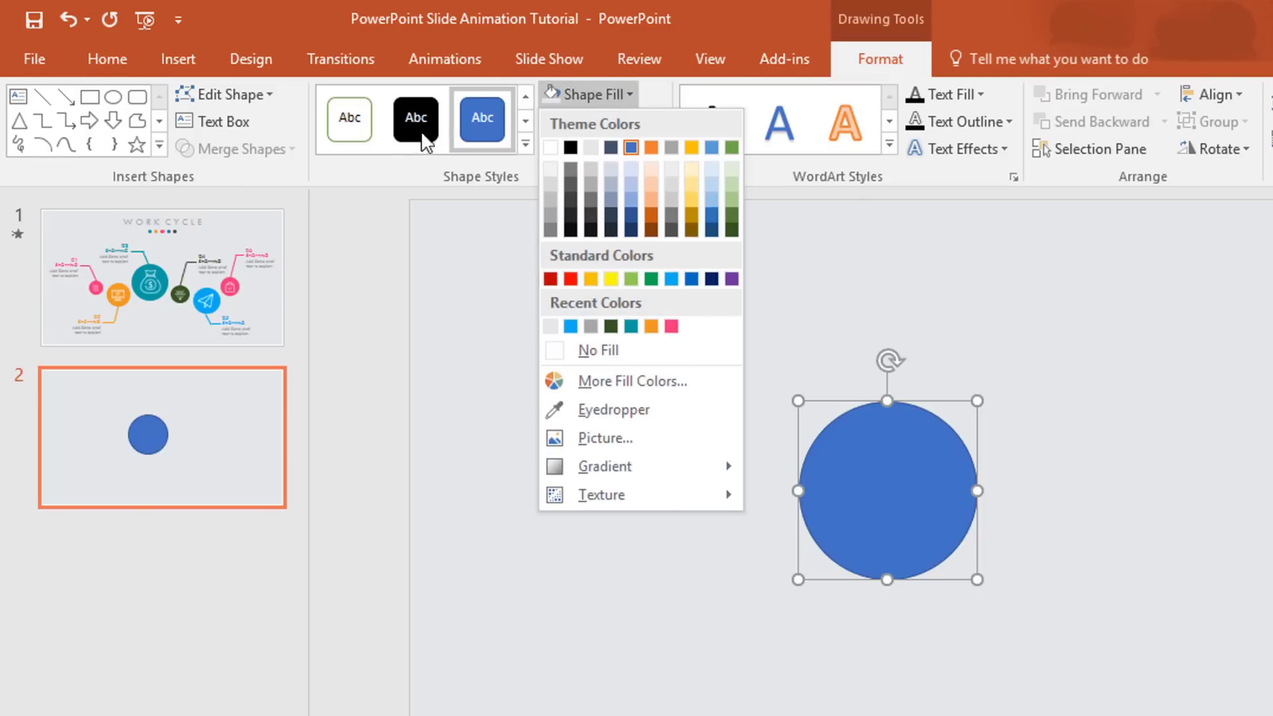
left_click(631, 326)
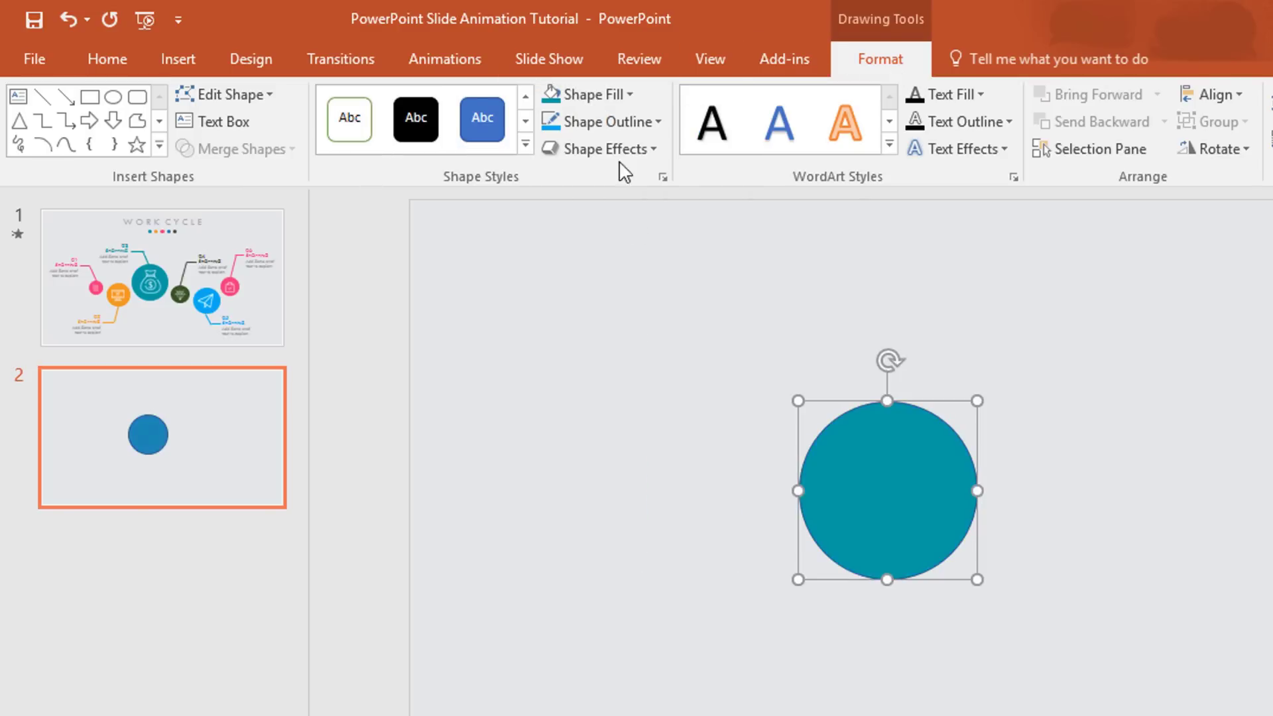
left_click(599, 125)
left_click(697, 390)
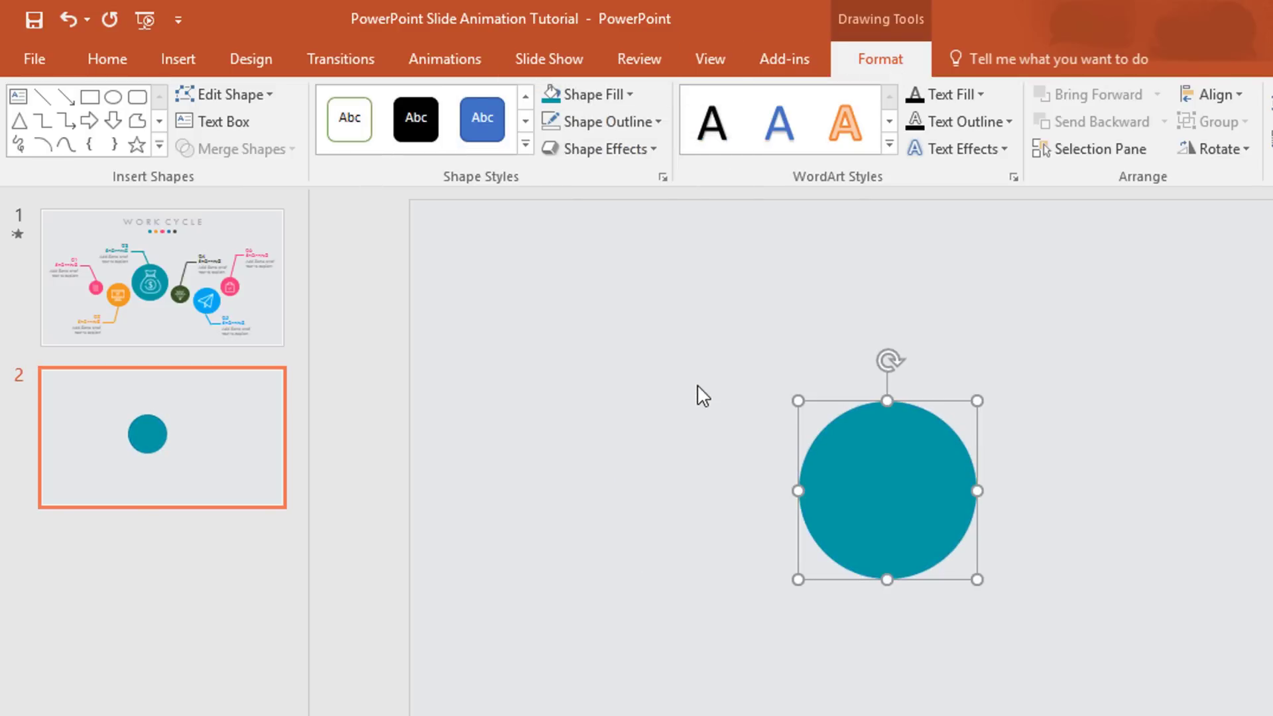
Step: Copy the teal circle to the lower left, shrink it, and fill it orange
left_click_drag(940, 469, 723, 550)
key("Escape")
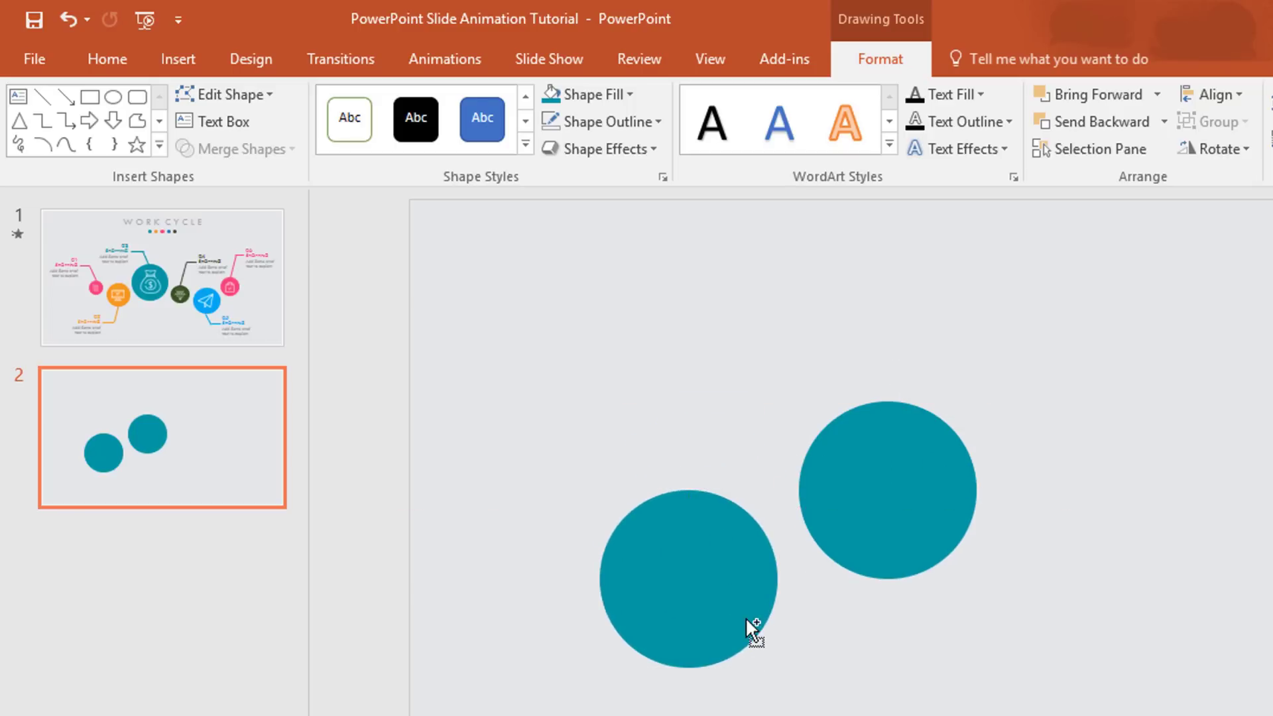
left_click_drag(752, 630, 744, 560)
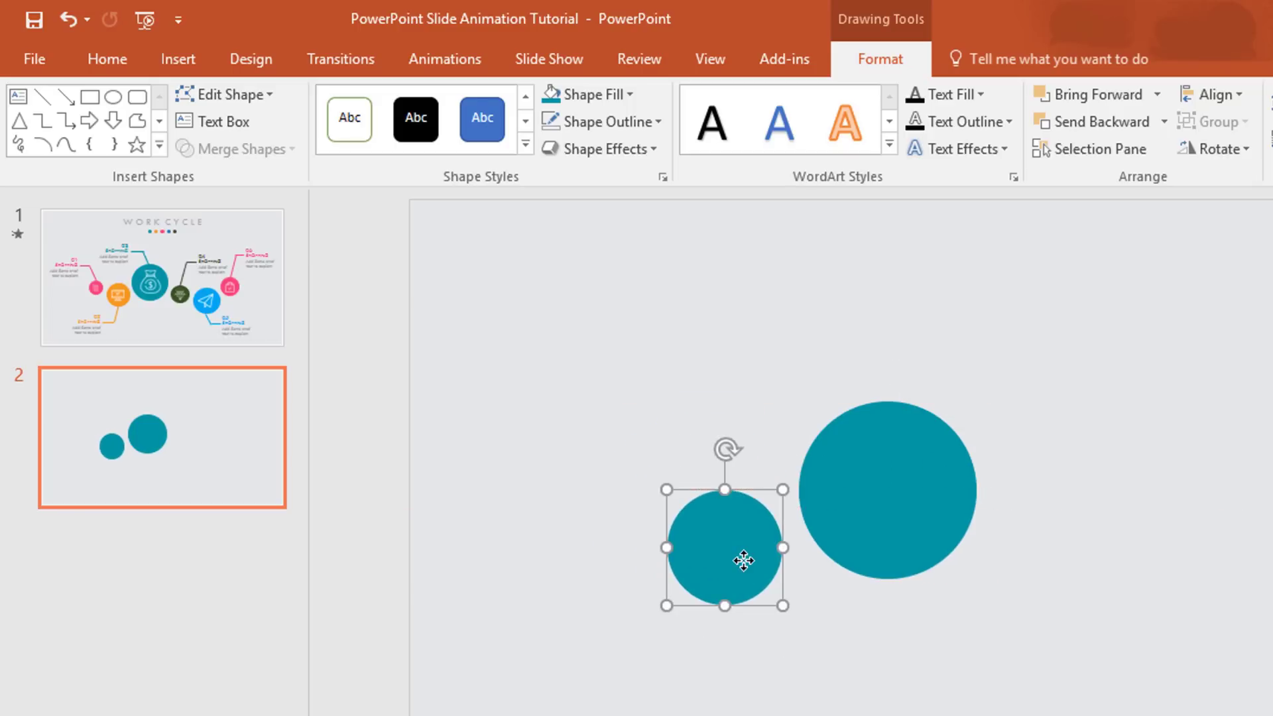
left_click(620, 98)
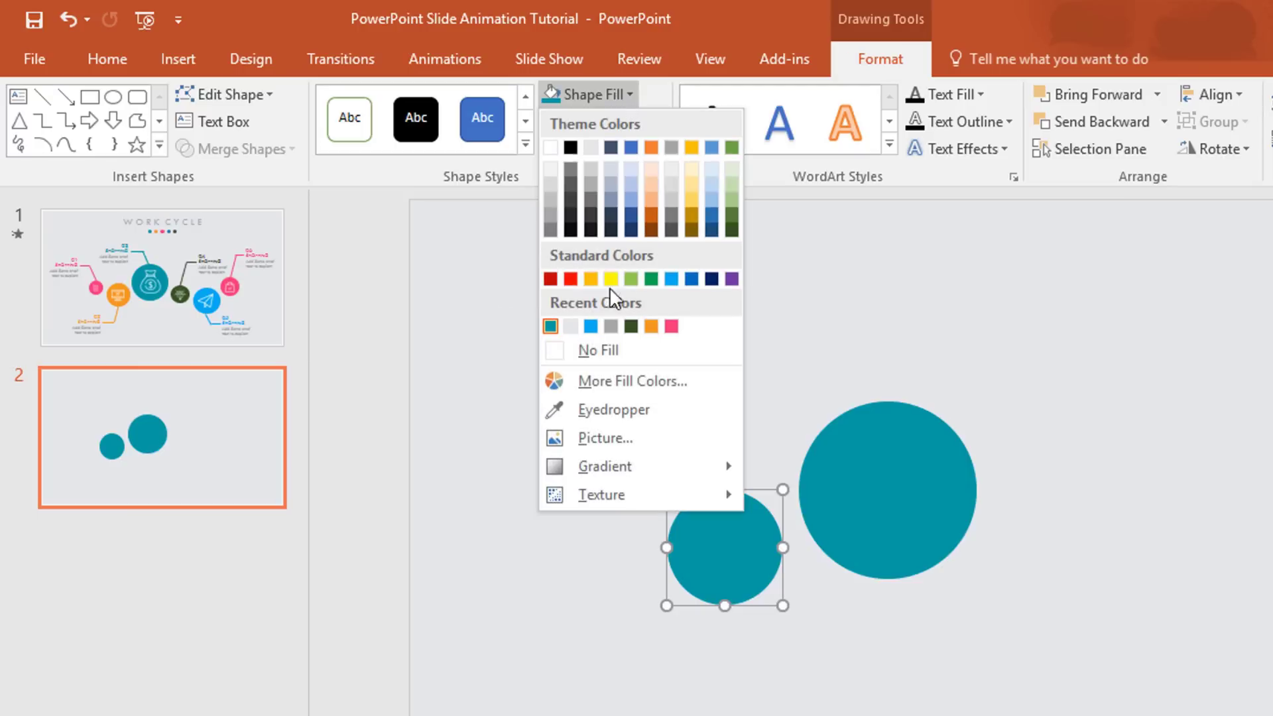
left_click(652, 326)
Step: Add a smaller dark green circle to the teal circle's right and another orange copy at the far left
left_click_drag(731, 590, 1057, 590)
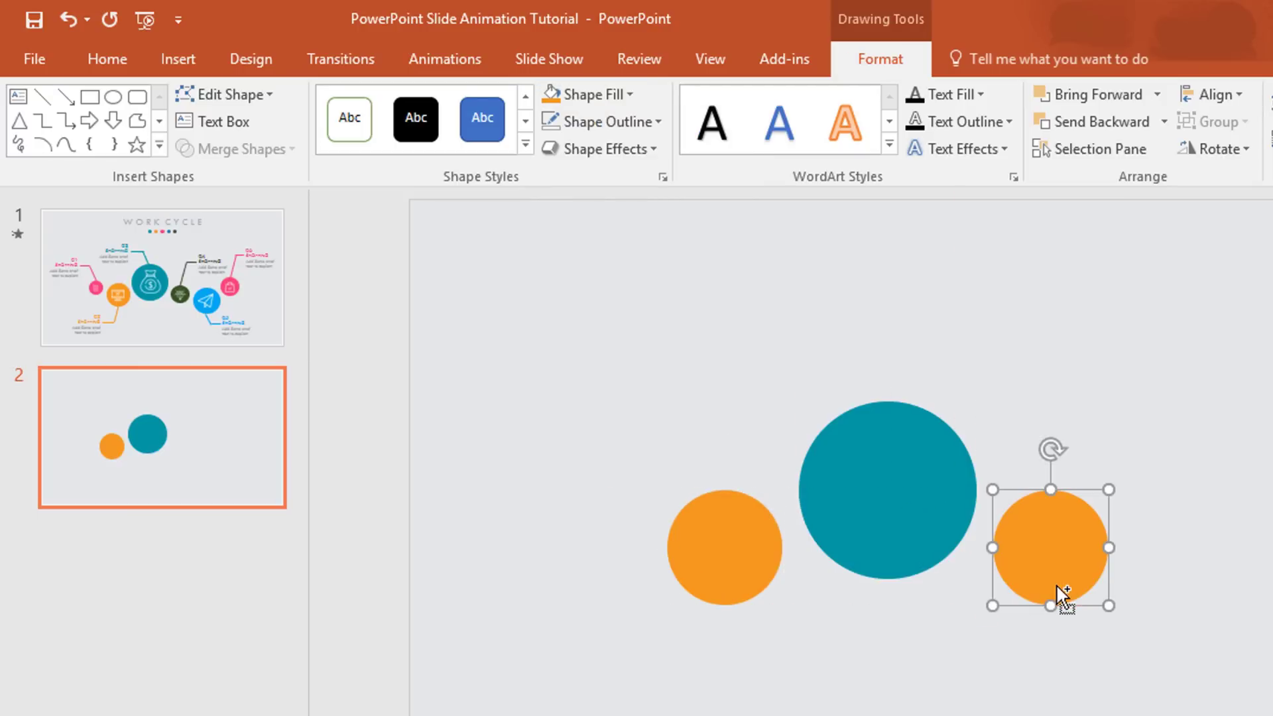
left_click(628, 95)
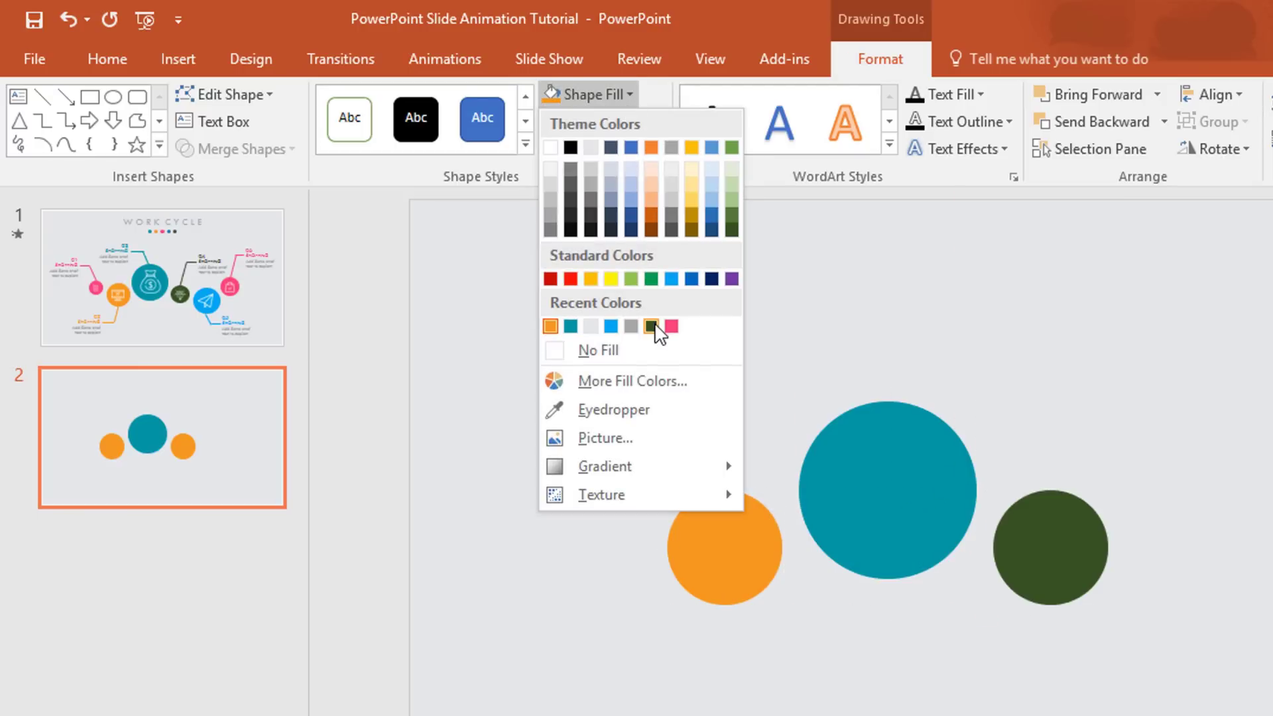
left_click(652, 326)
left_click(1097, 593)
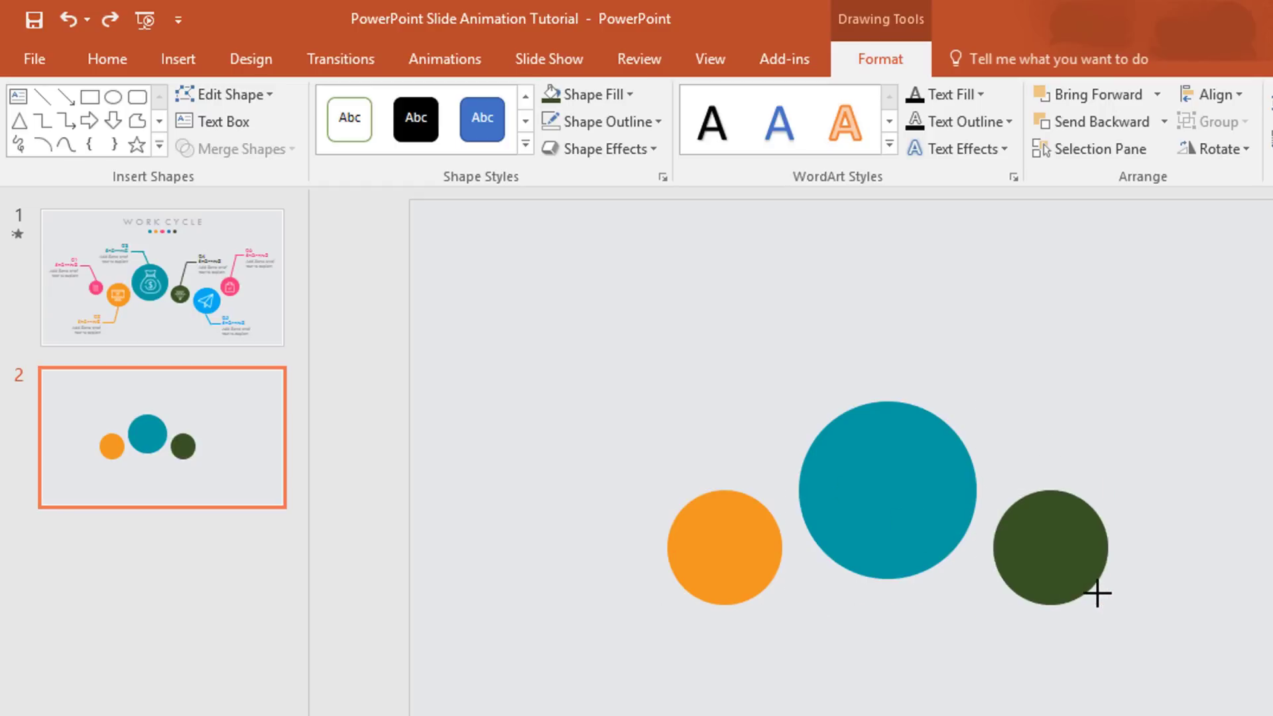
left_click(1097, 594)
left_click_drag(1106, 603, 1087, 595)
left_click(1115, 600)
left_click_drag(722, 544, 734, 565)
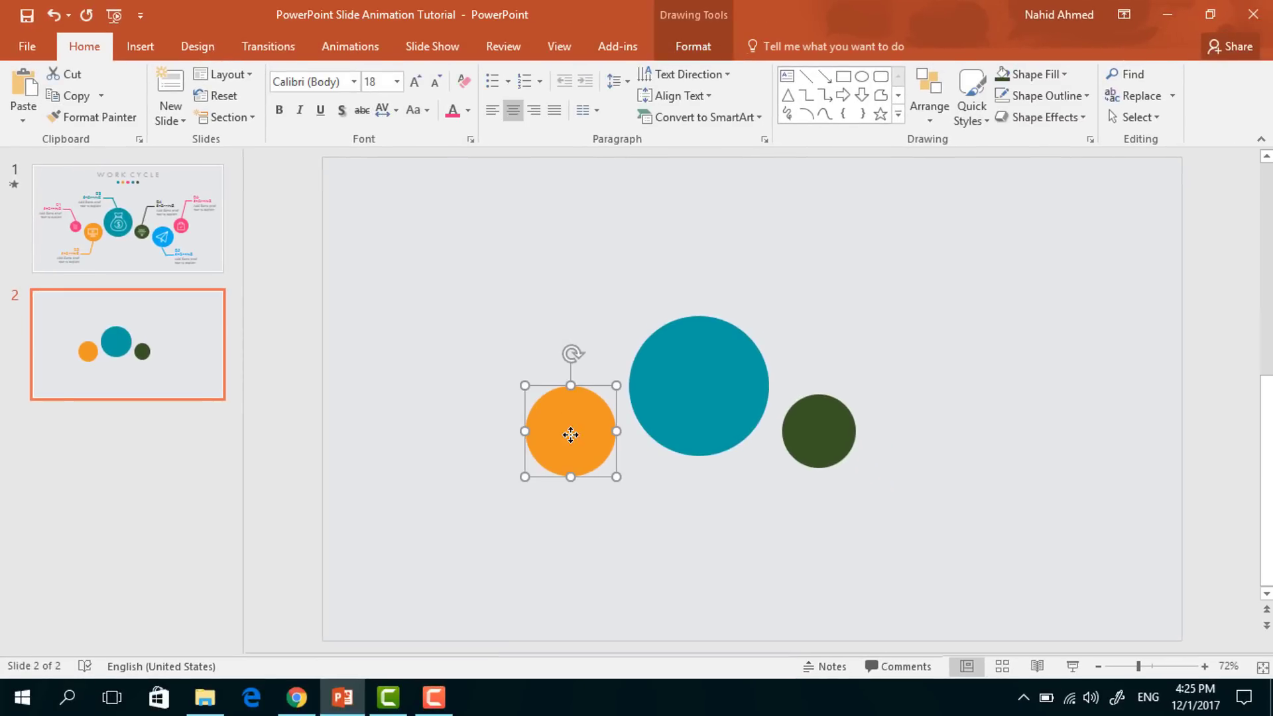
left_click_drag(576, 443, 484, 404)
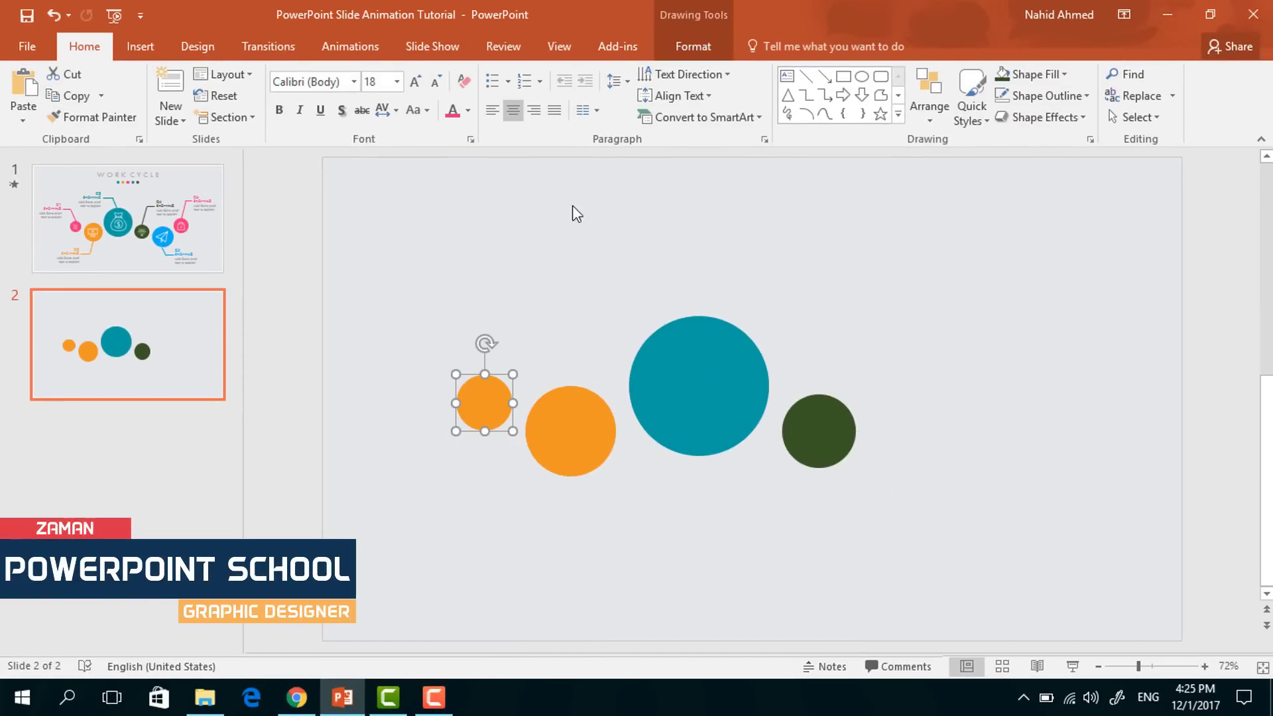
Step: Make the small left circle pink and add a blue copy of the dark green circle to its right
left_click(676, 41)
left_click(493, 76)
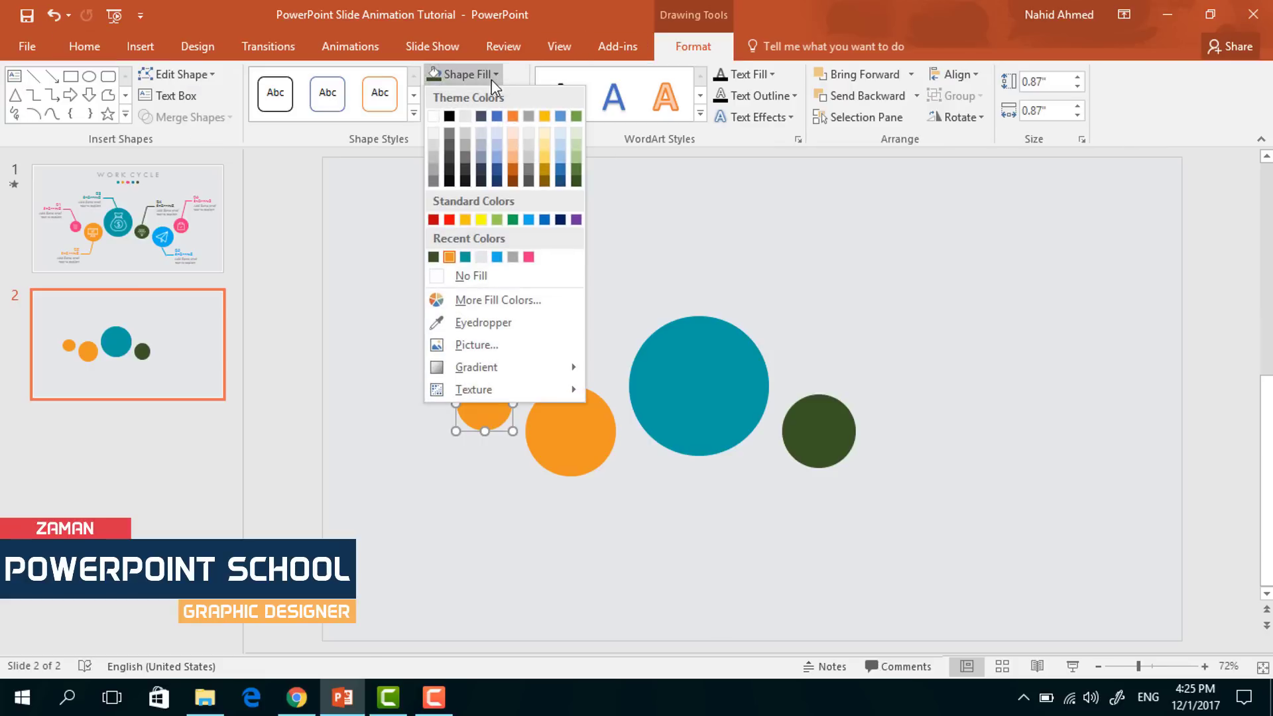
left_click(528, 257)
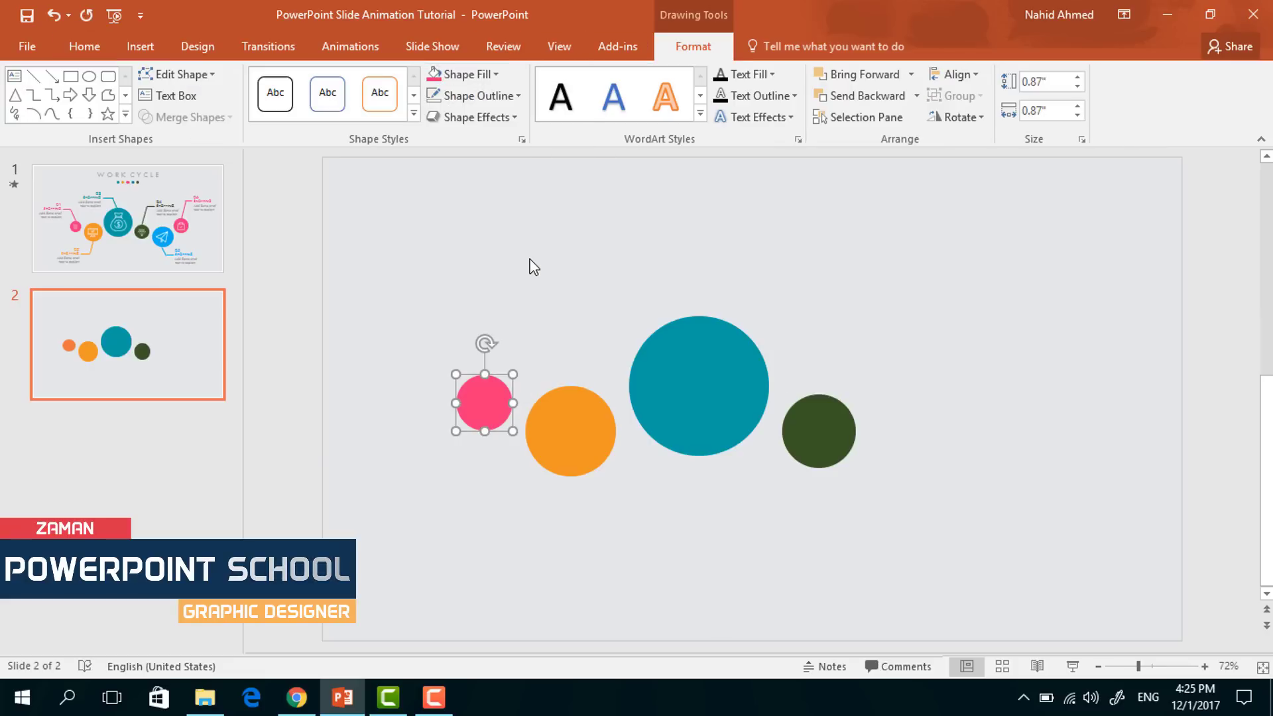
left_click(804, 424)
left_click_drag(805, 427, 912, 447)
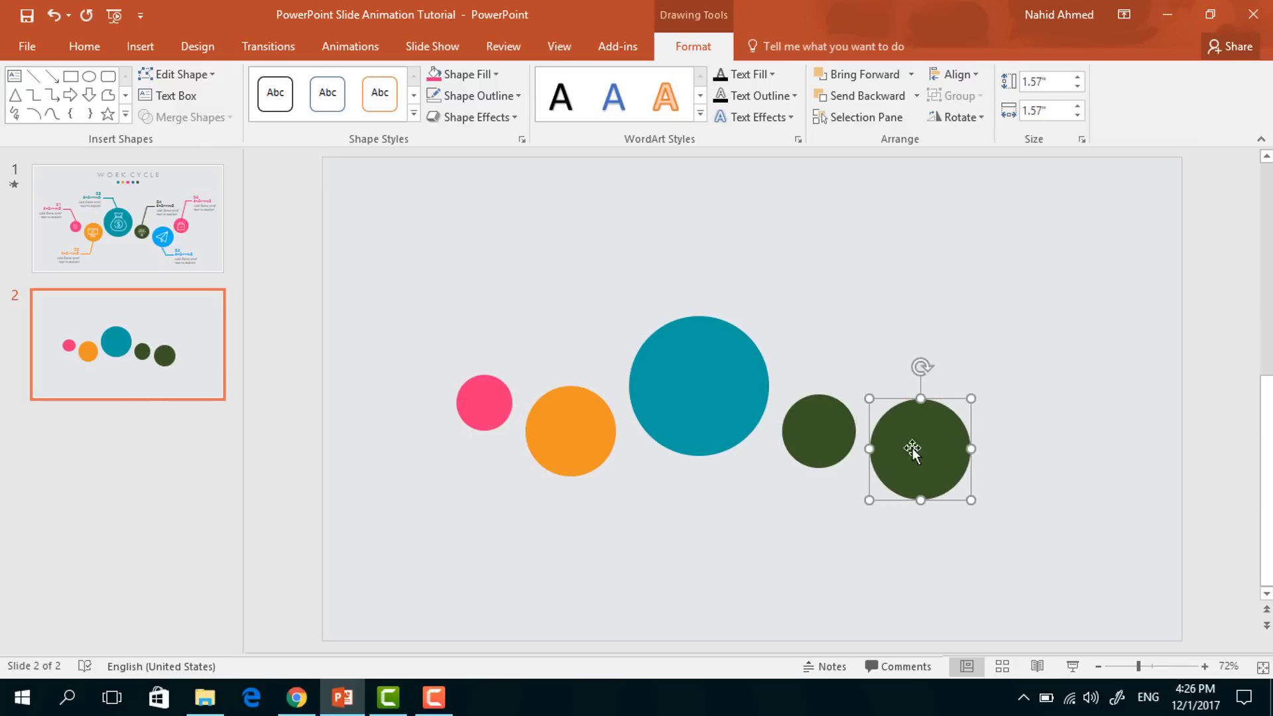
left_click(481, 77)
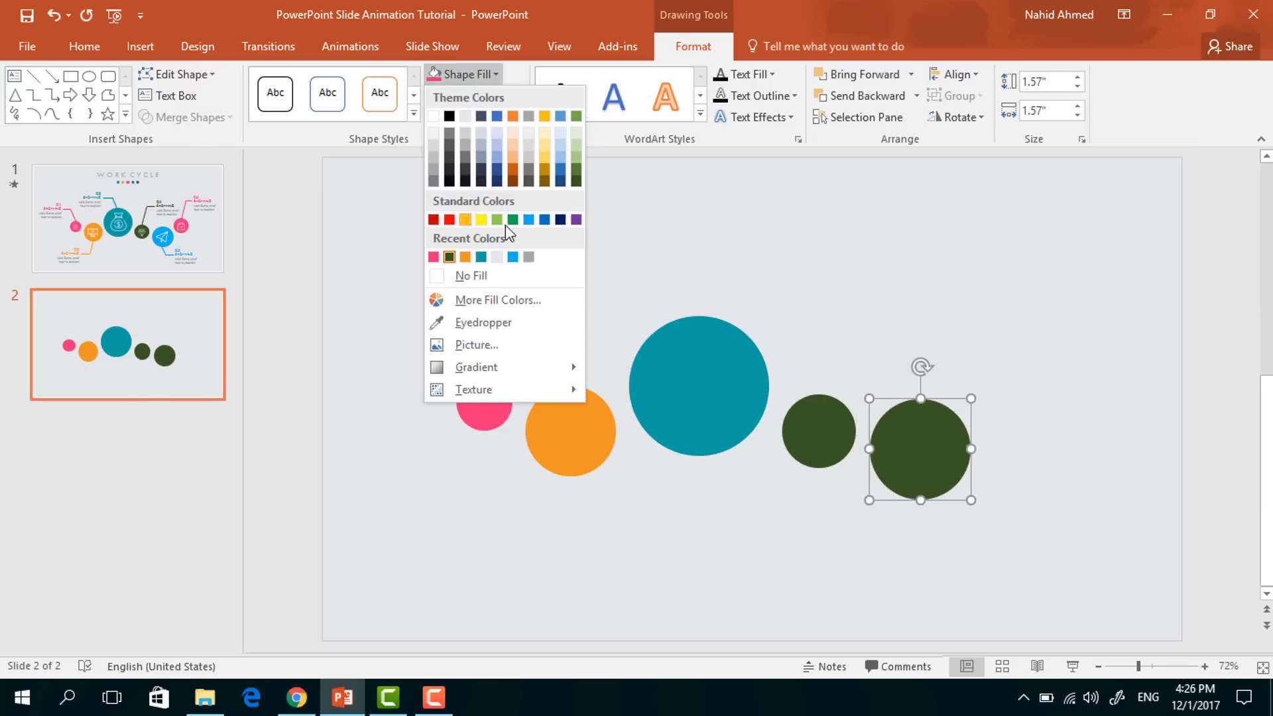
left_click(513, 257)
Step: Duplicate the blue circle with Ctrl+D, shrink it, move it up-right, and fill it pink
key("ctrl+d")
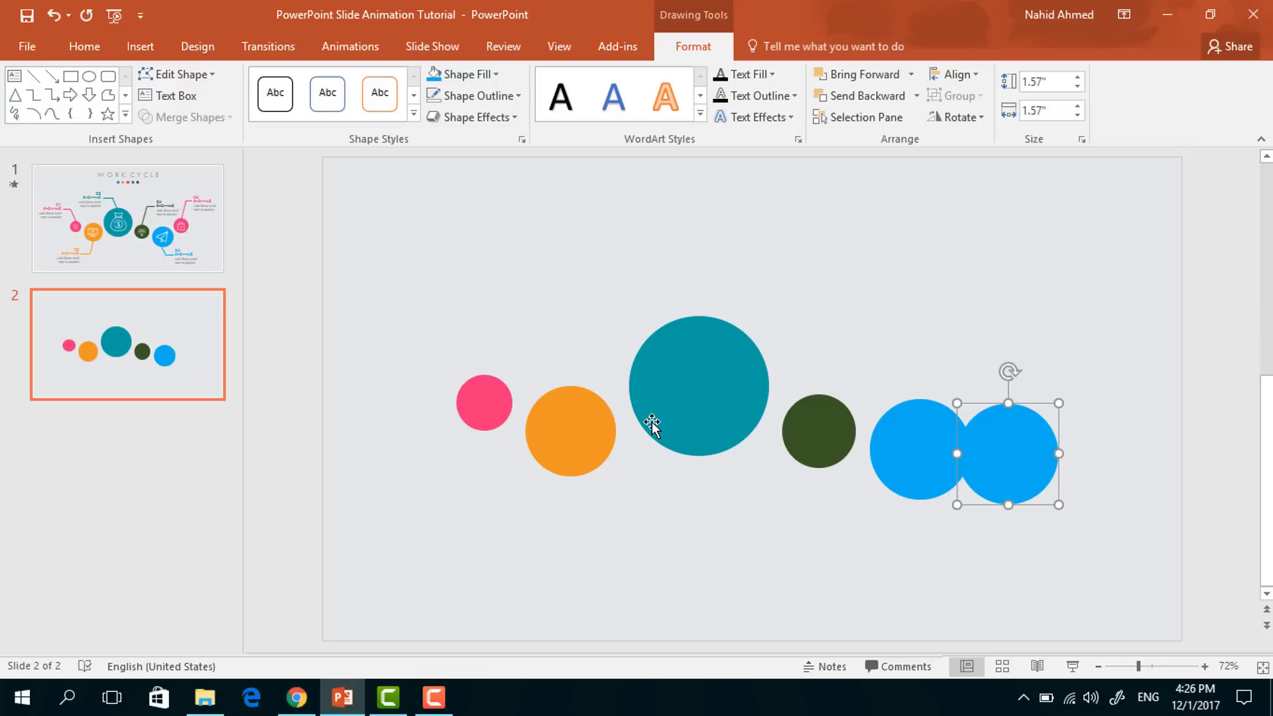
left_click_drag(1019, 447, 1036, 412)
left_click_drag(1082, 374, 1019, 403)
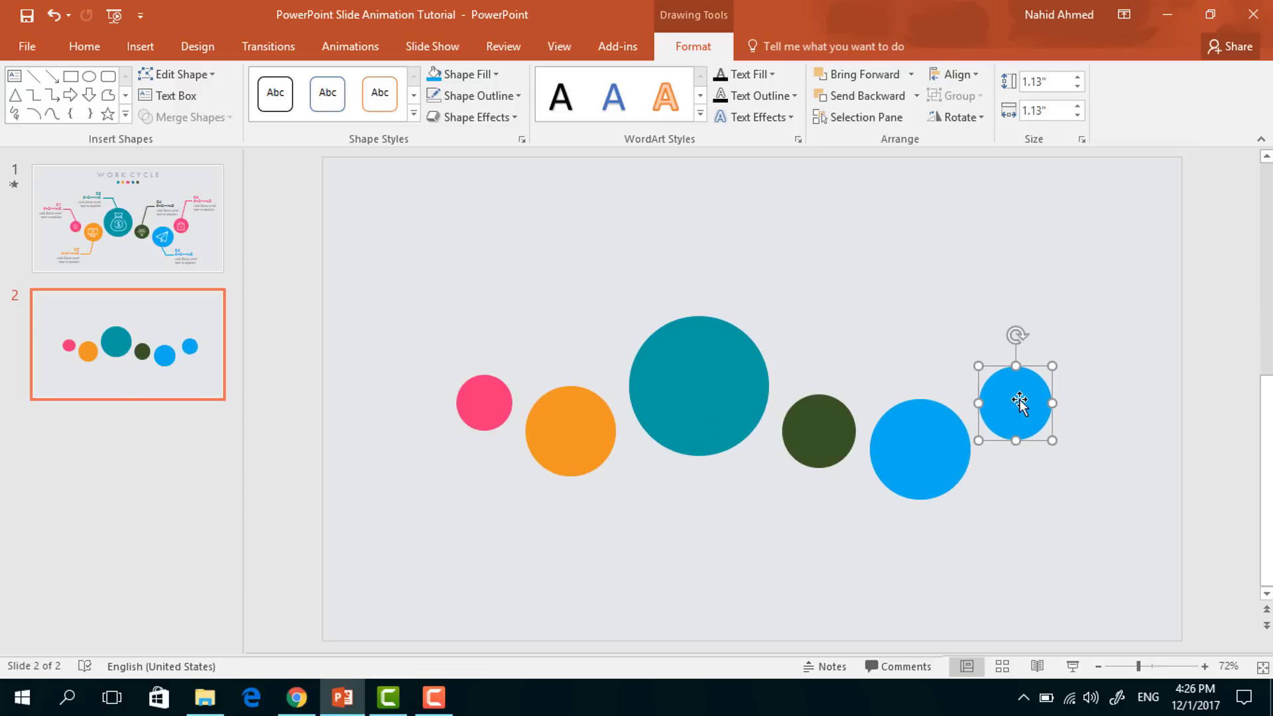
left_click(495, 78)
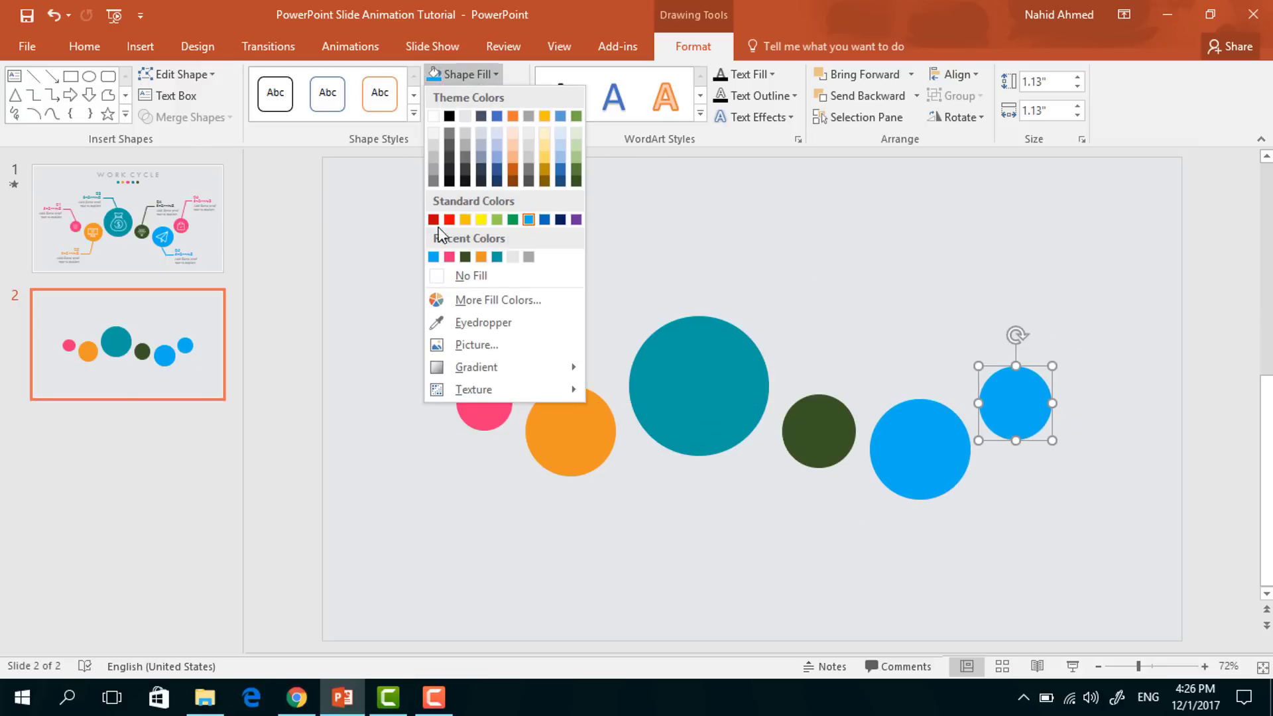
left_click(449, 257)
left_click(825, 555)
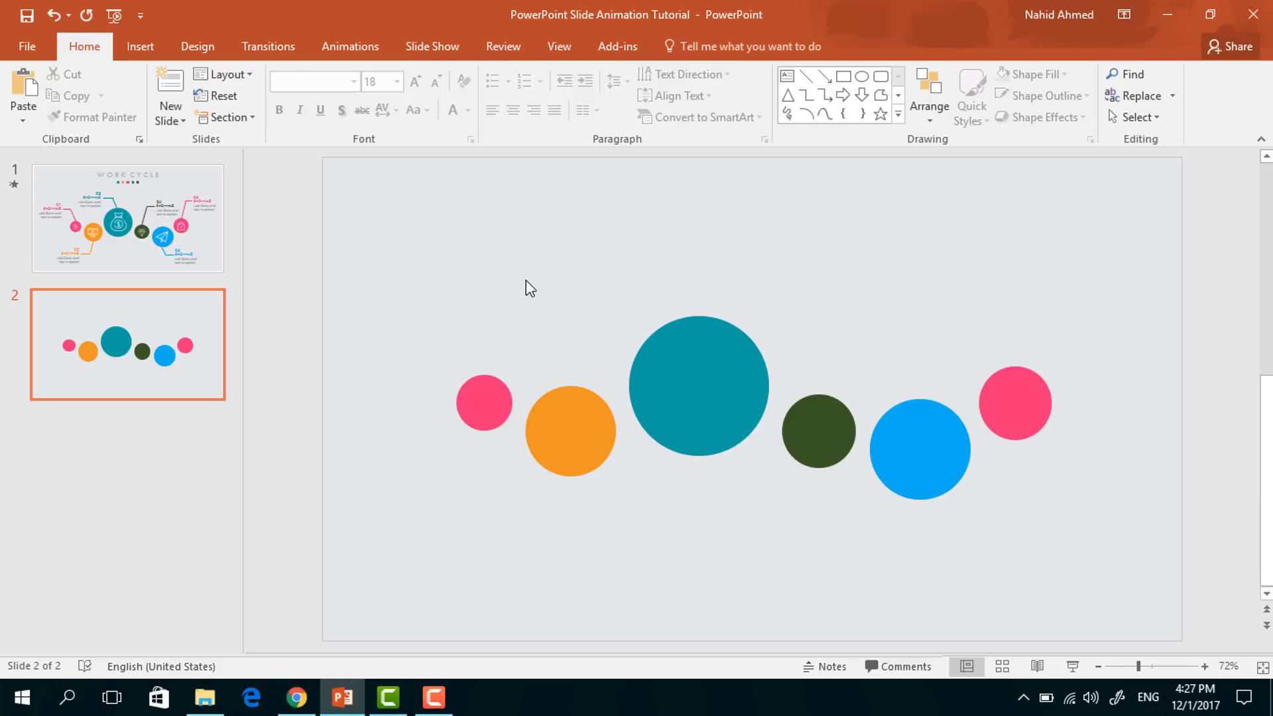
Step: Insert all six icon pictures from E:\Icons onto the slide
left_click(140, 46)
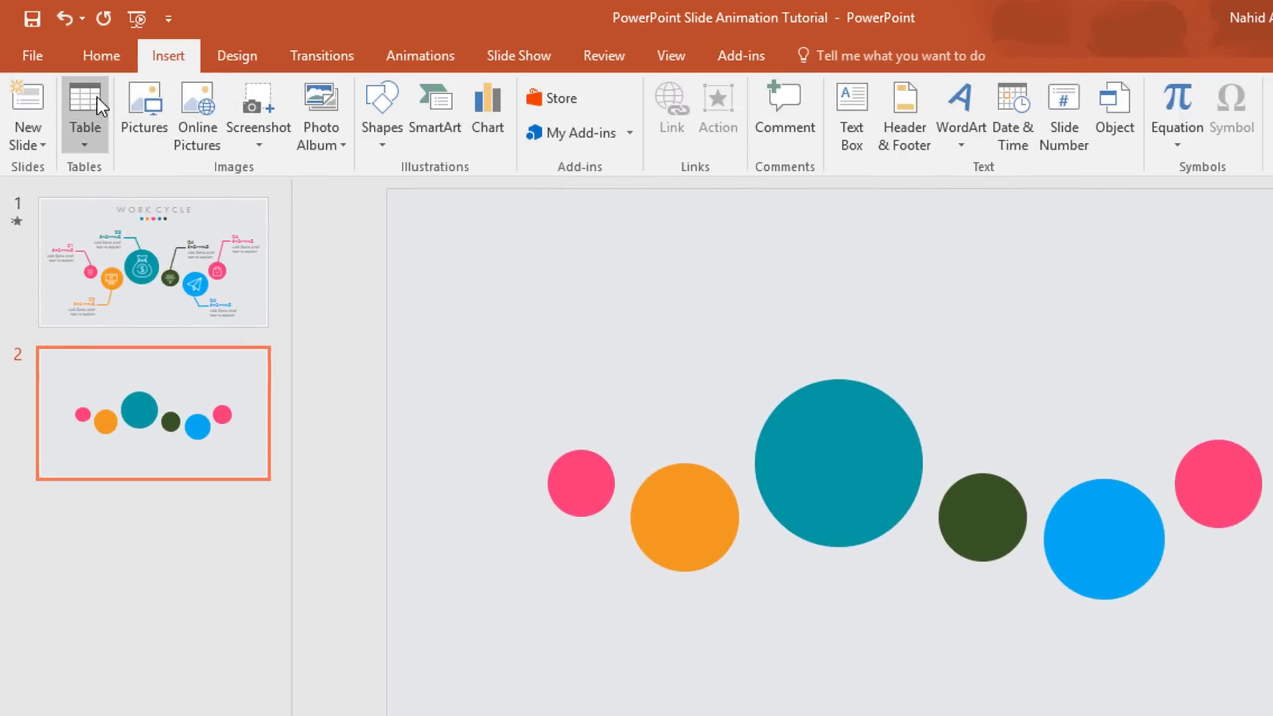
left_click(142, 132)
left_click(249, 227)
left_click(381, 332, "shift")
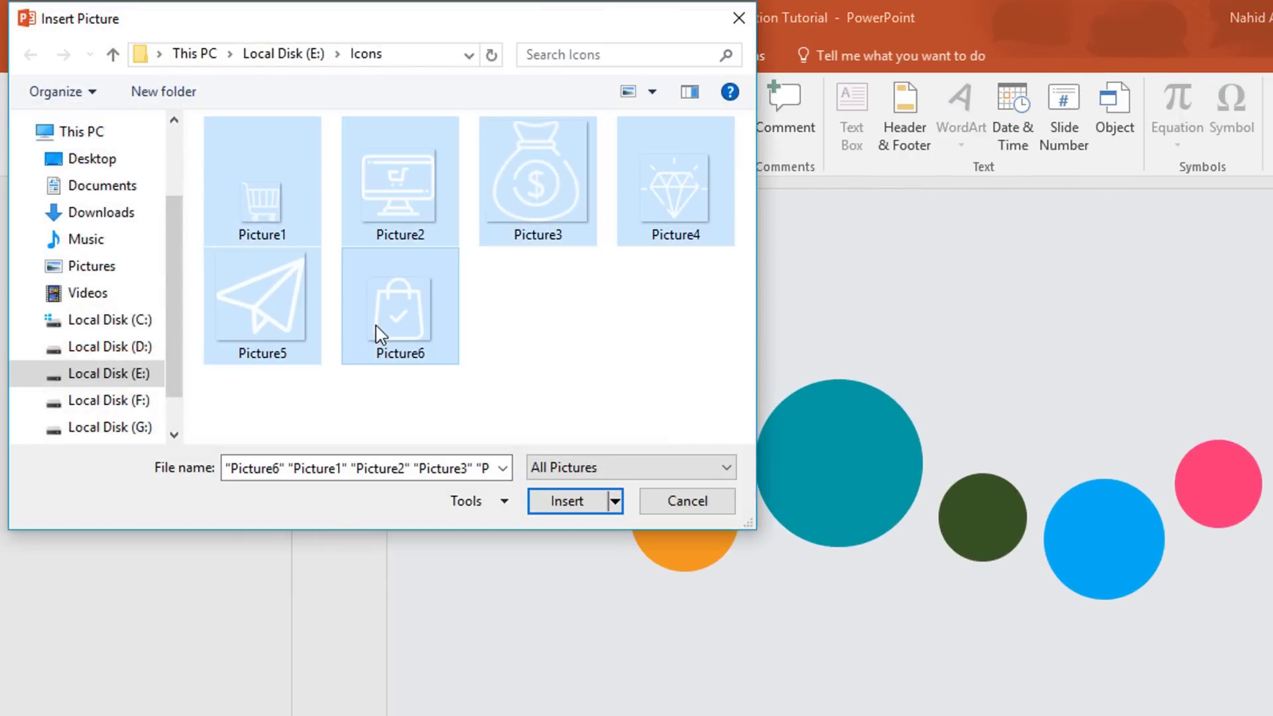
left_click(560, 501)
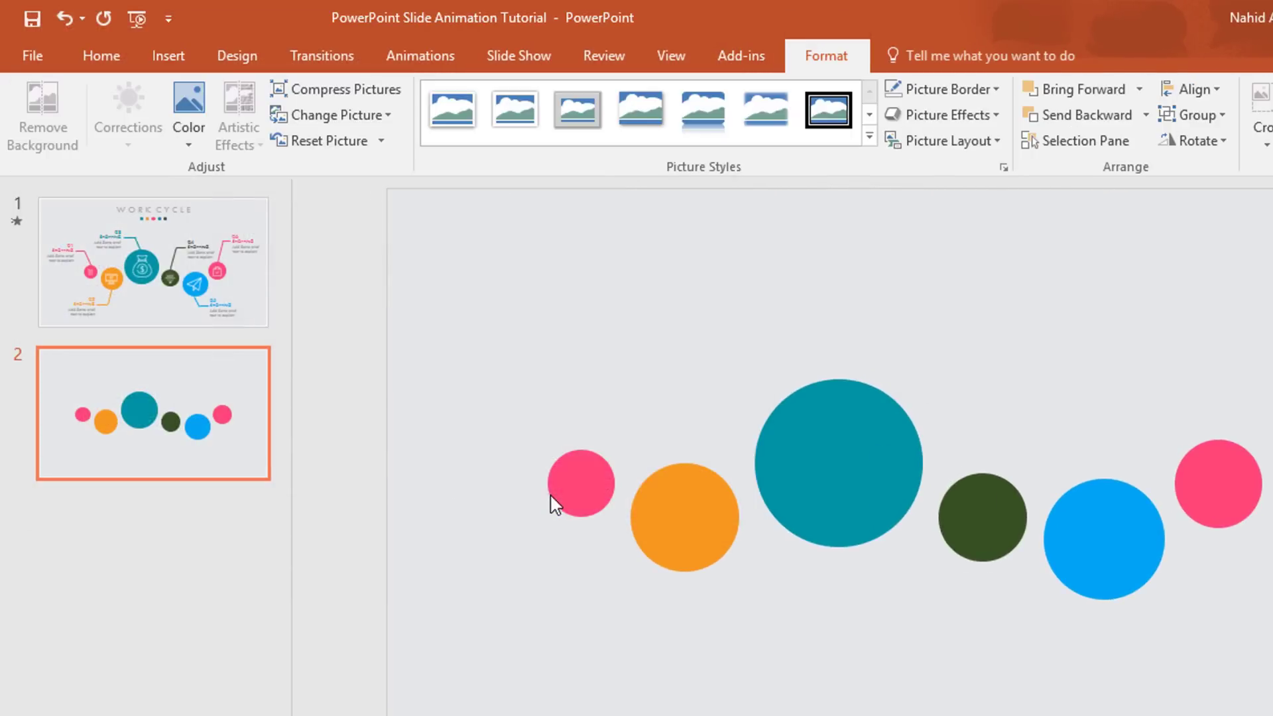
Step: Place the shopping bag icon on the right pink circle and the paper plane on the blue circle
left_click_drag(930, 496, 683, 312)
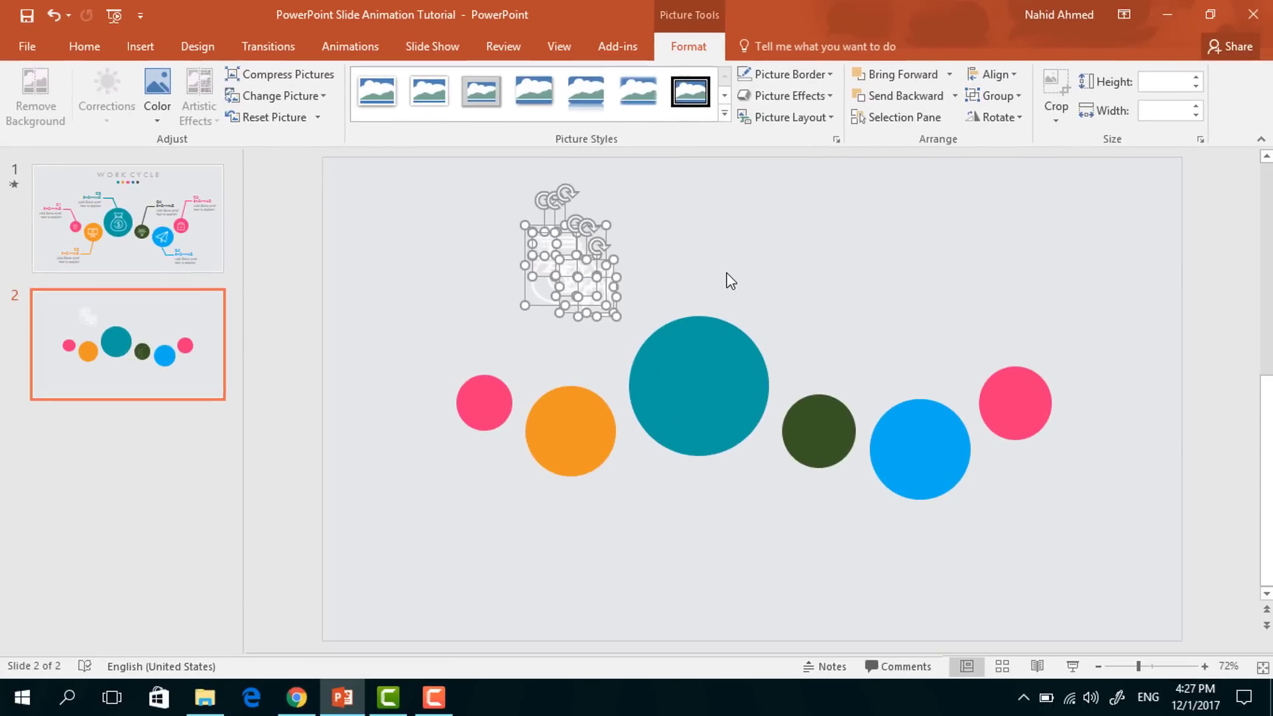
left_click(871, 333)
left_click(717, 341)
left_click_drag(602, 294, 1014, 393)
left_click_drag(602, 269, 931, 434)
Step: Put the diamond, money bag, monitor and cart icons on the dark green, teal, orange and left pink circles
left_click(567, 290)
left_click_drag(588, 294, 831, 450)
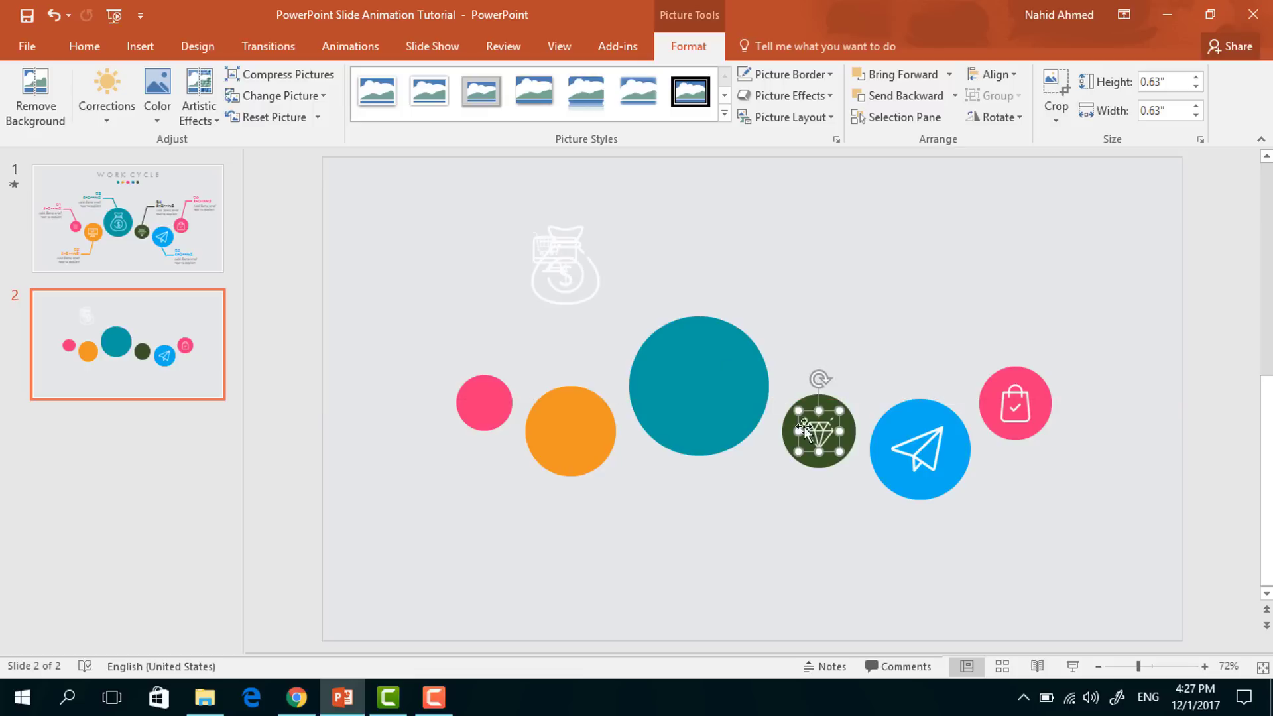
left_click_drag(582, 272, 719, 396)
left_click_drag(569, 272, 571, 428)
left_click(547, 257)
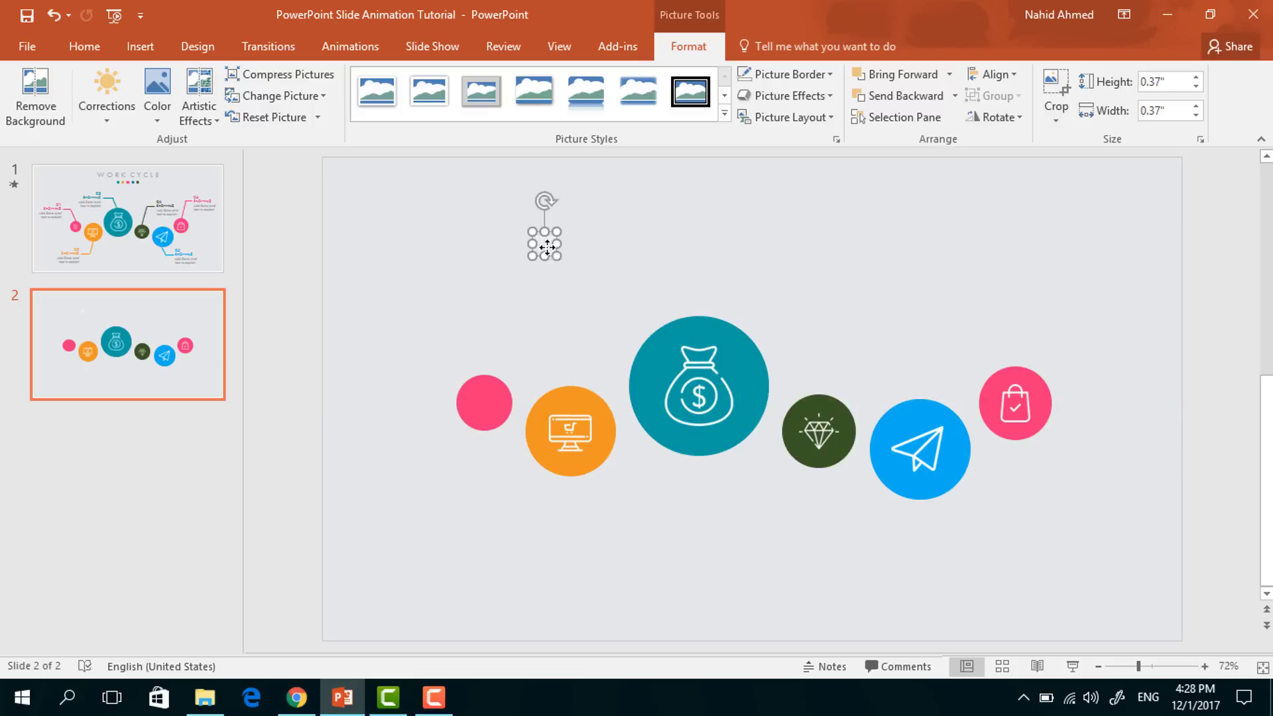
left_click_drag(547, 247, 487, 405)
left_click(530, 516)
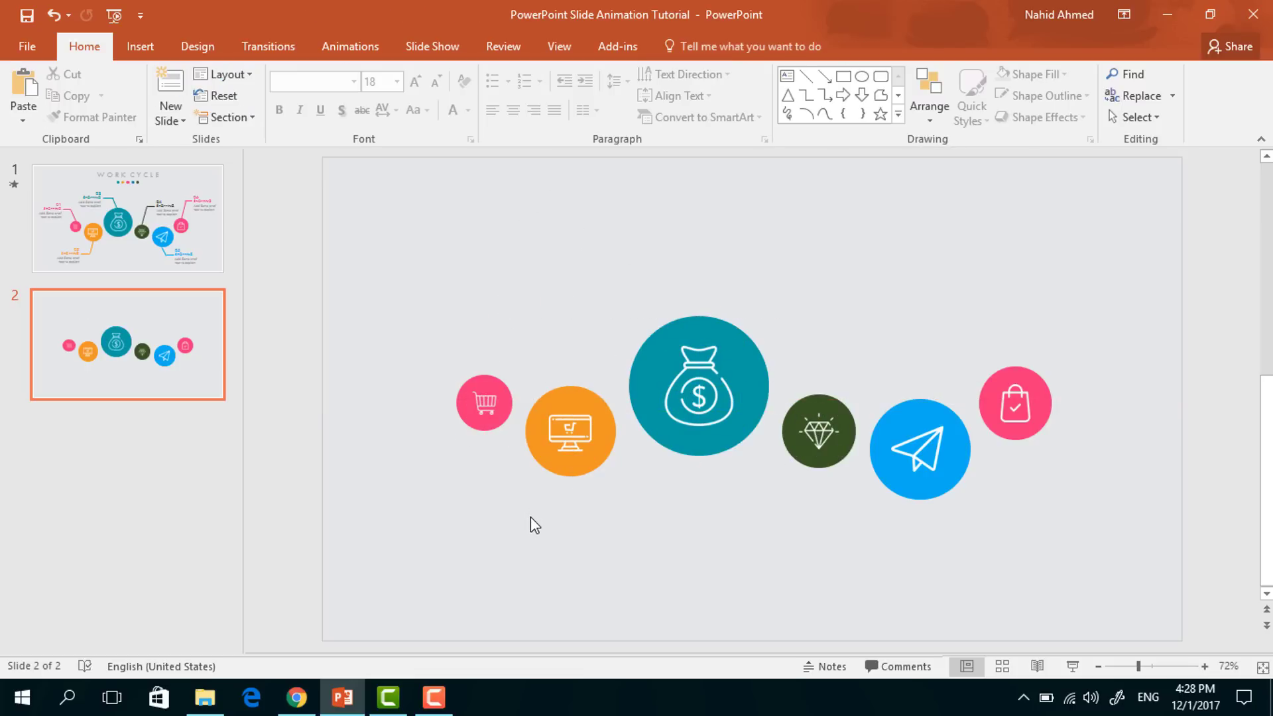
Step: Draw a pink 2¼ pt line rising up-left from the cart circle
left_click(805, 76)
mouse_move(484, 375)
left_mouse_down()
mouse_move(451, 333)
mouse_move(461, 318)
left_mouse_up()
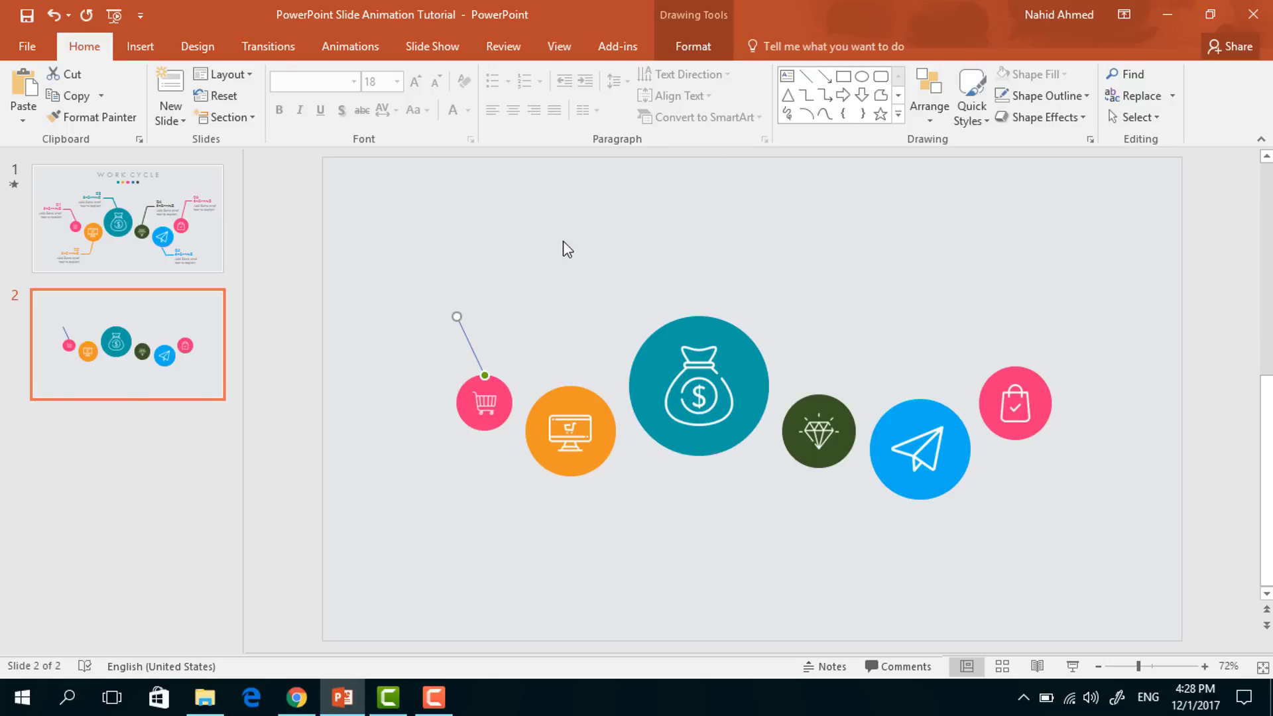
left_click(683, 48)
left_click(489, 95)
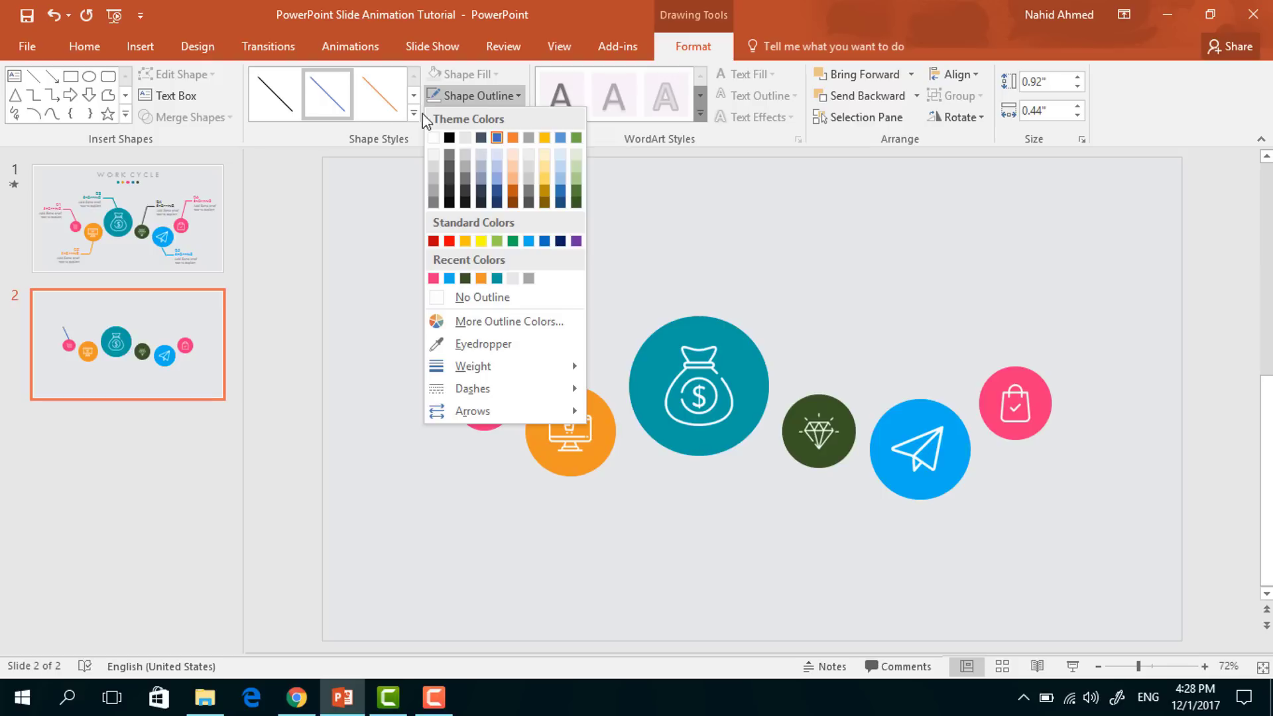
left_click(433, 278)
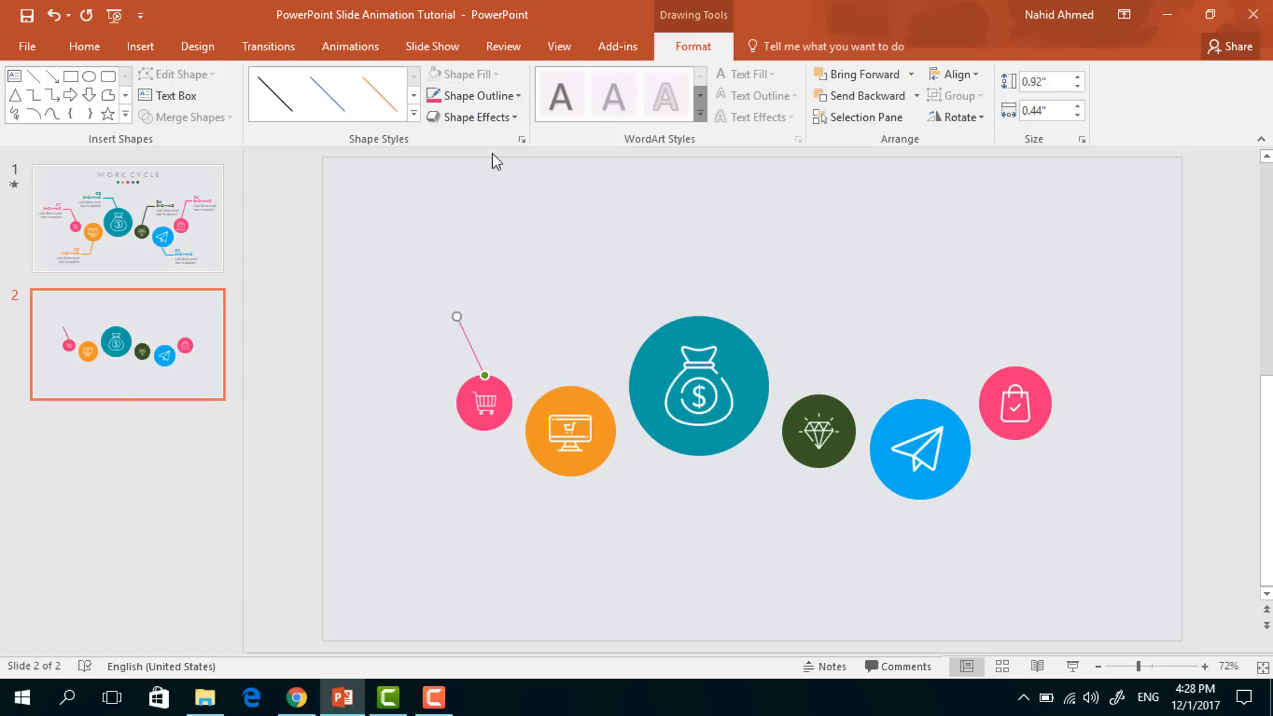
left_click(497, 100)
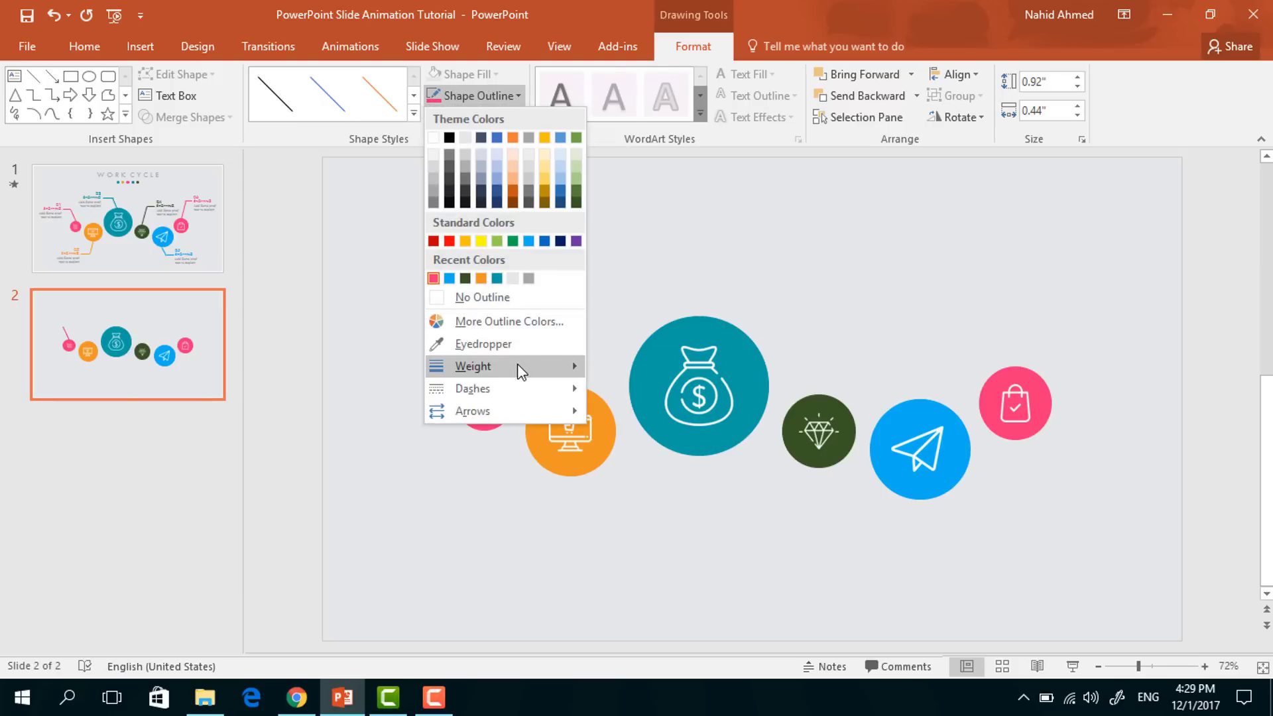
mouse_move(517, 364)
left_click(714, 464)
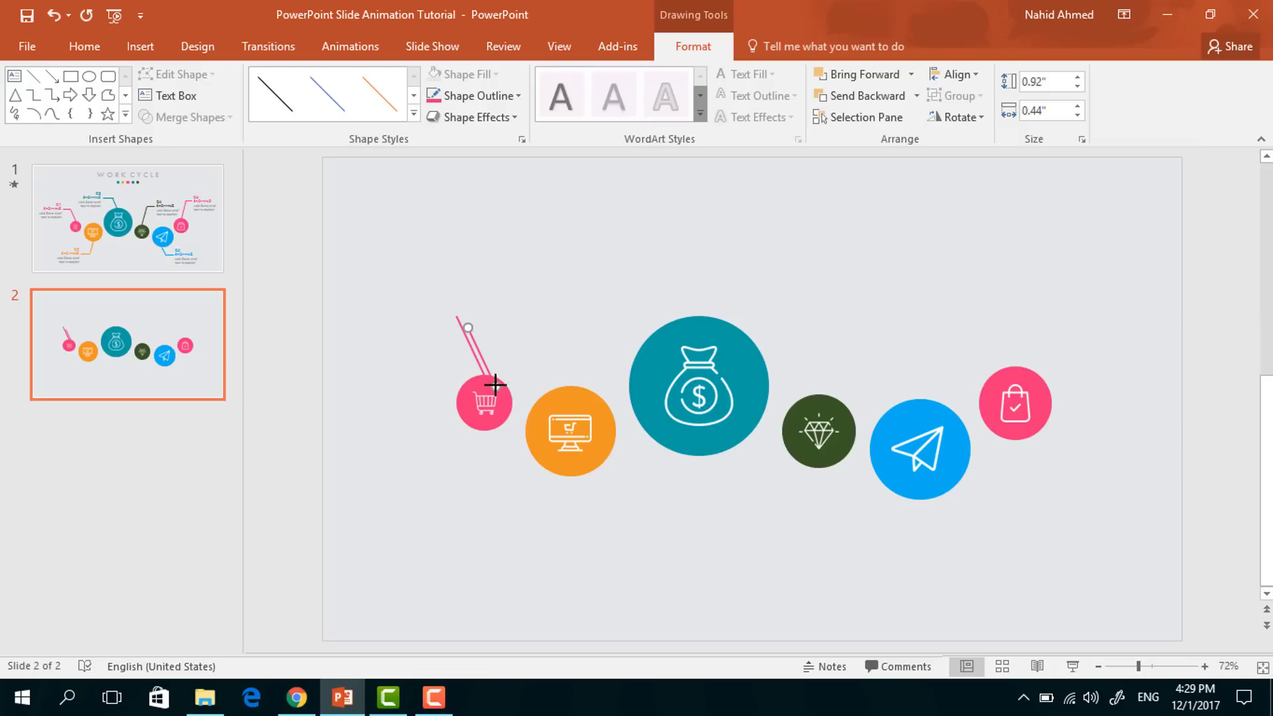
Step: Add a horizontal segment at the pink line's top and group both into one bent connector
left_click_drag(468, 328, 407, 328)
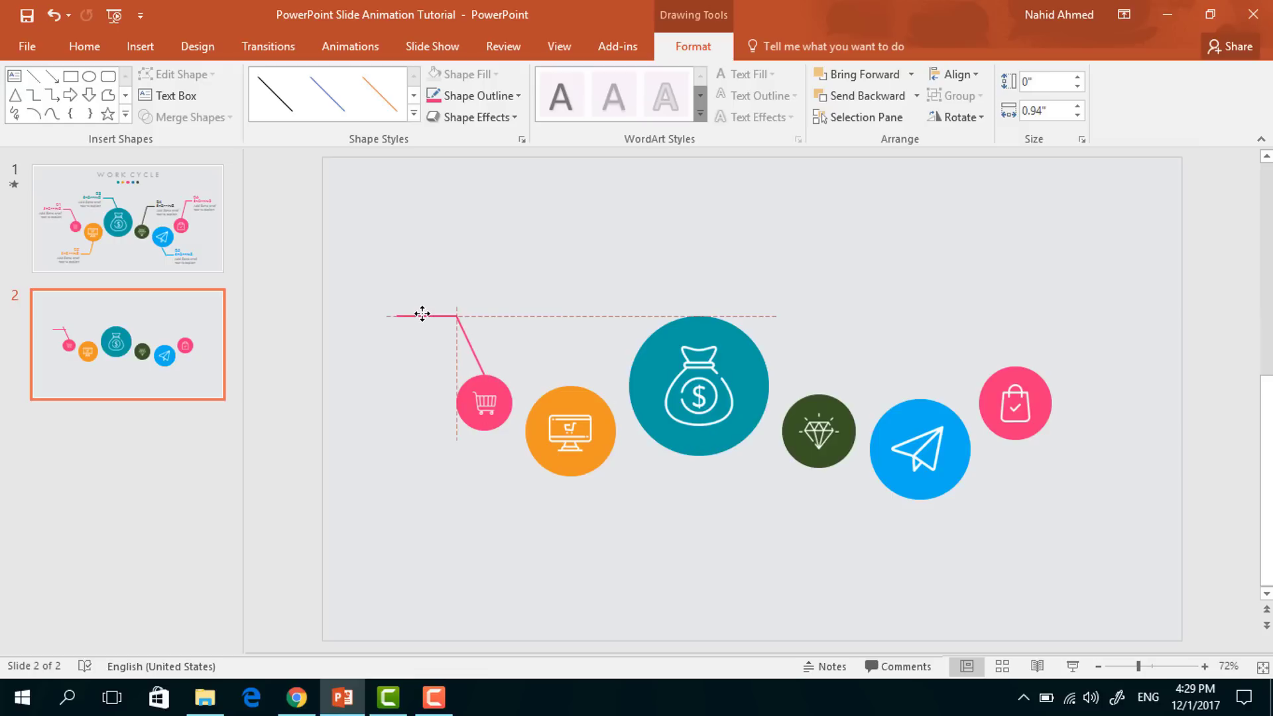
scroll(422, 317, "up", 8)
key("ctrl+z")
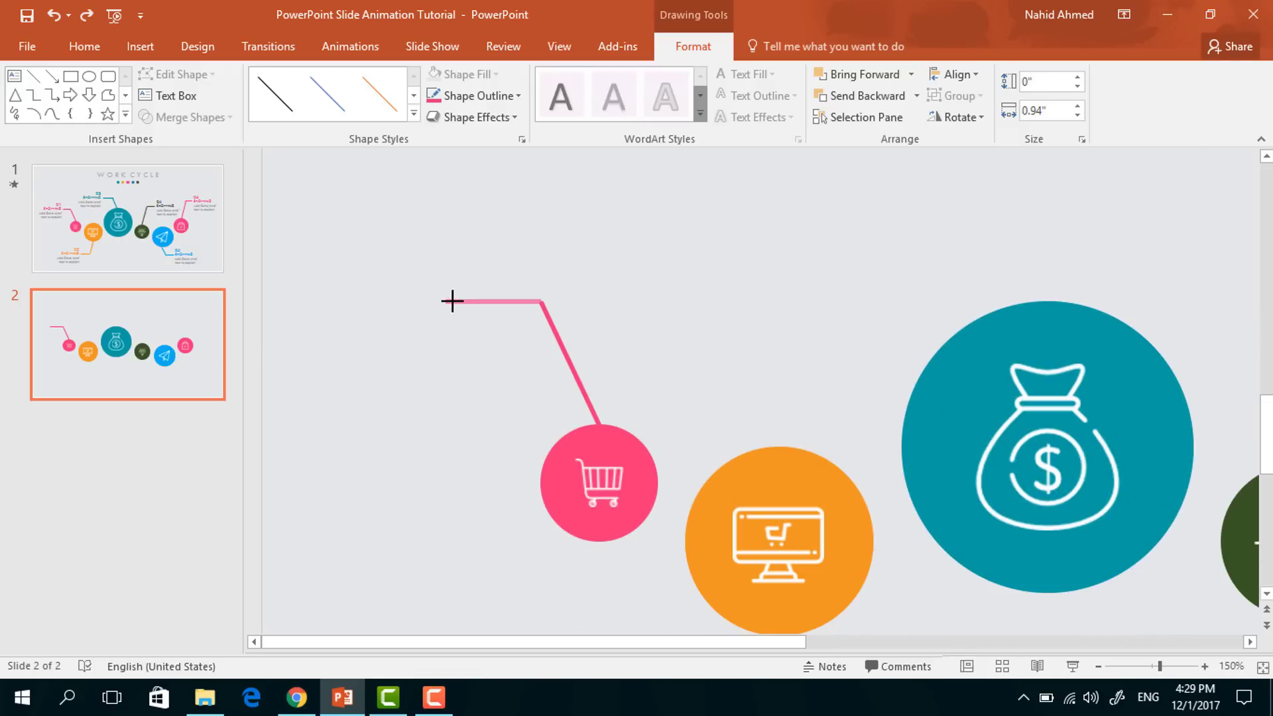
left_click_drag(461, 303, 541, 303)
scroll(494, 308, "down", 8)
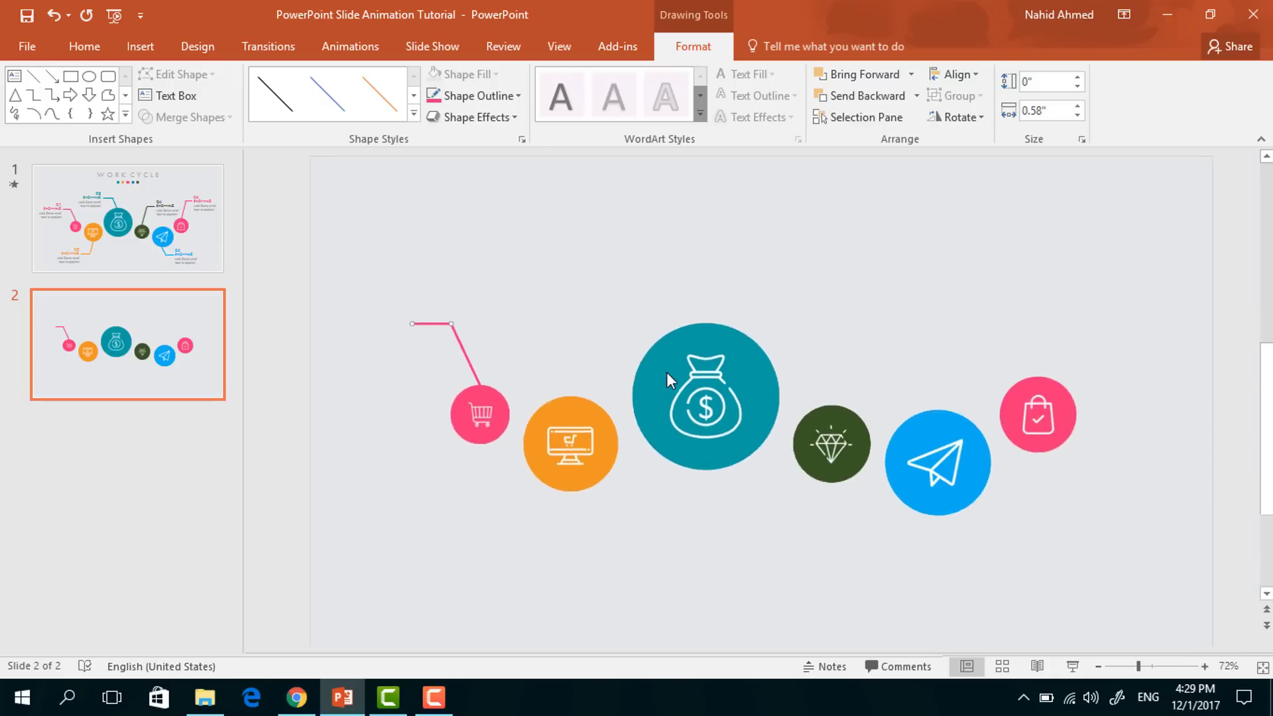
left_click(494, 339)
left_click_drag(393, 278, 540, 386)
key("ctrl+g")
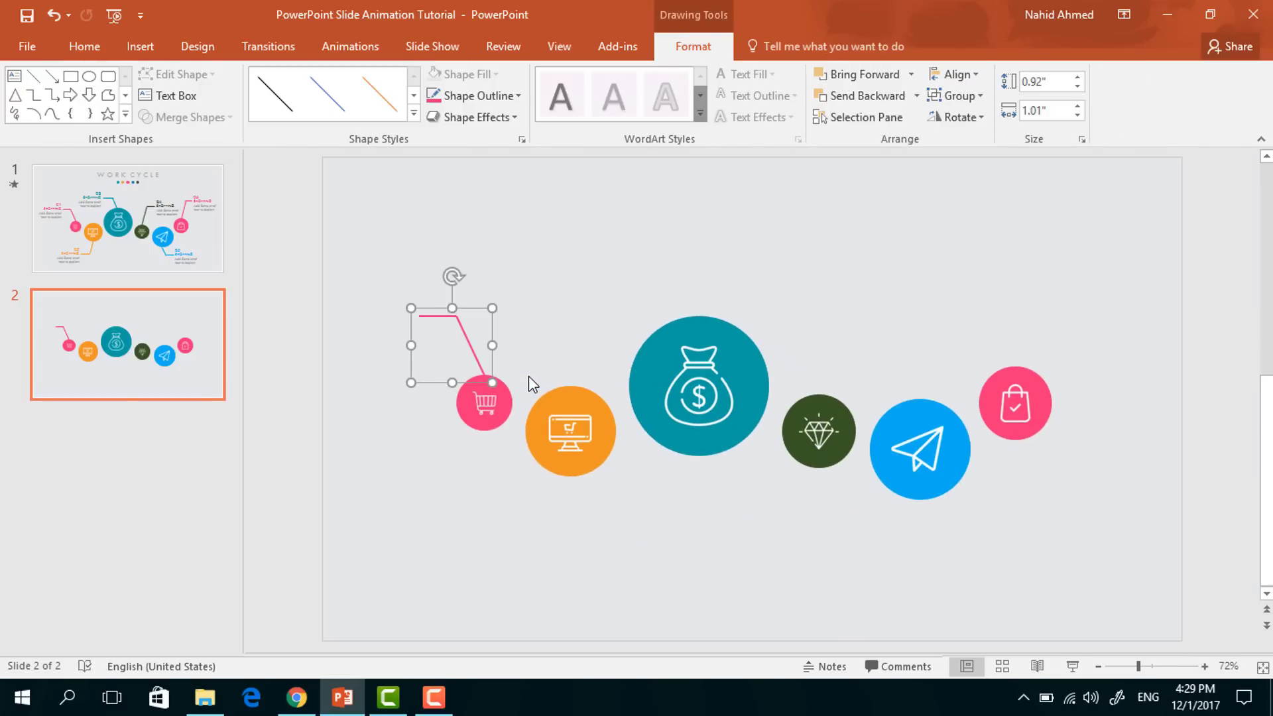
Step: Duplicate the connector above the money-bag circle and recolour it teal
key("ctrl+d")
left_click_drag(474, 335, 677, 269)
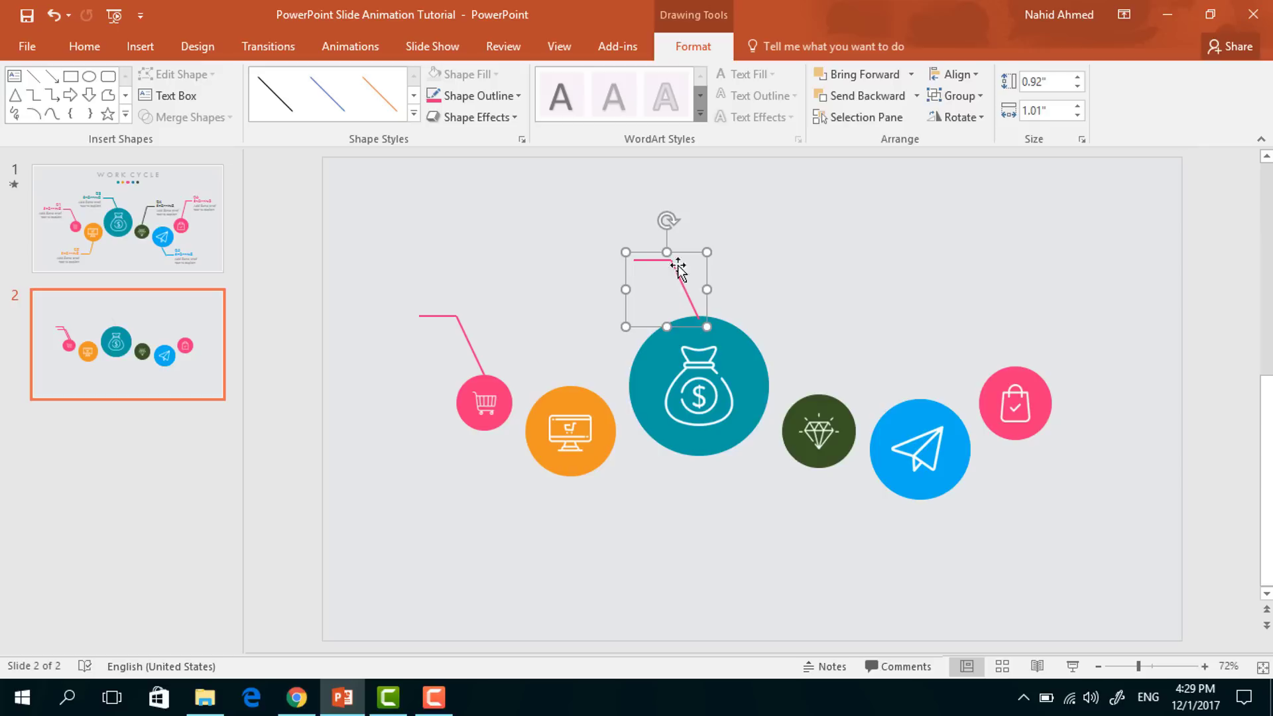
left_click(496, 97)
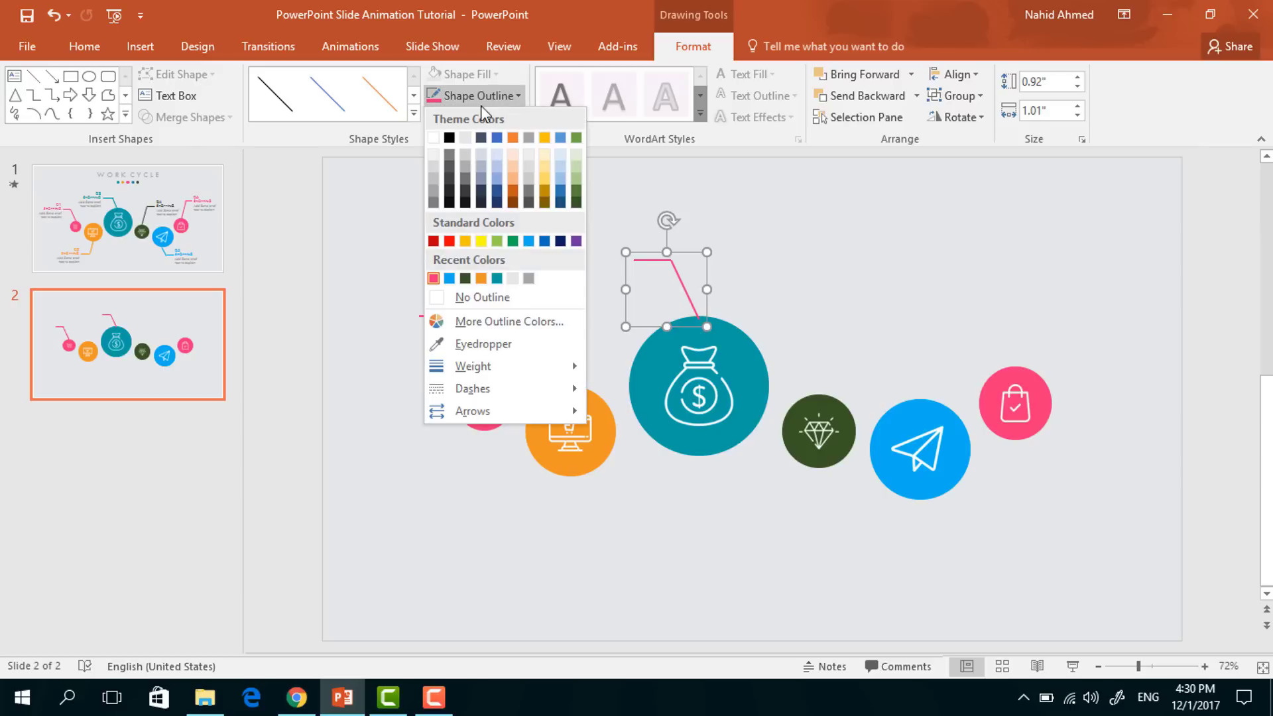
left_click(497, 278)
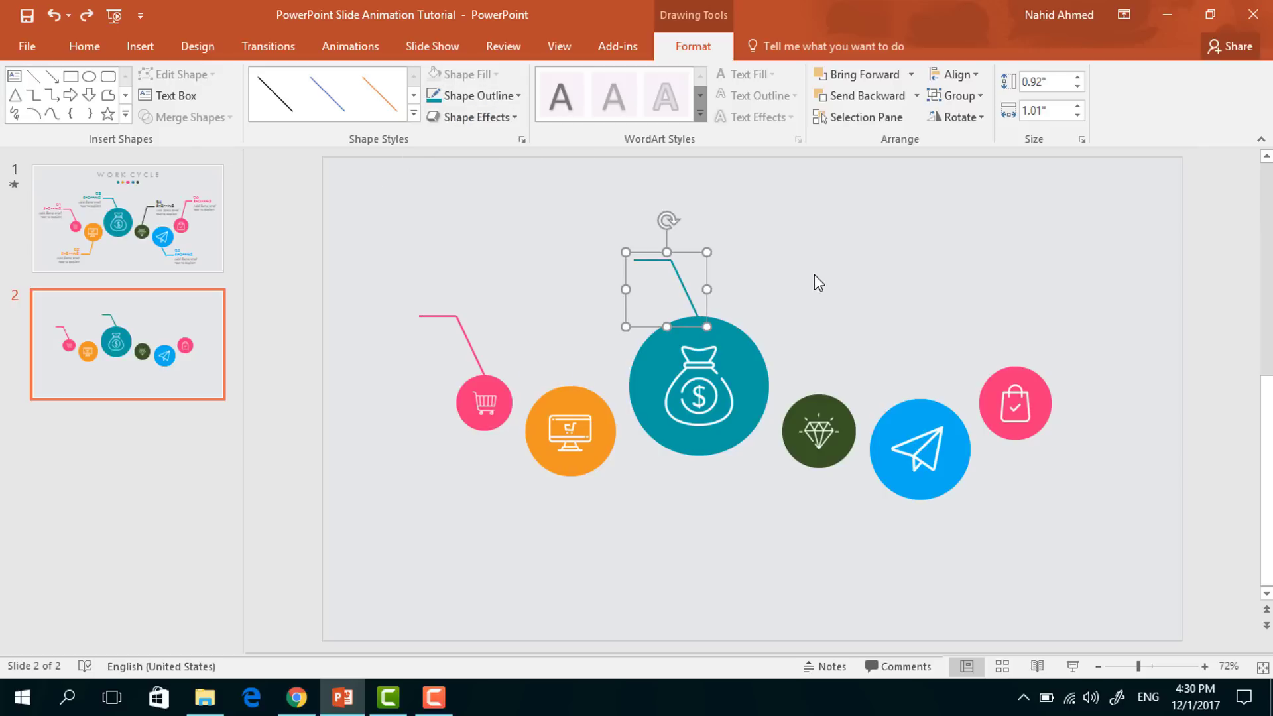
Step: Add a vertically flipped orange copy of the connector below the orange monitor circle
left_click_drag(685, 289, 544, 523)
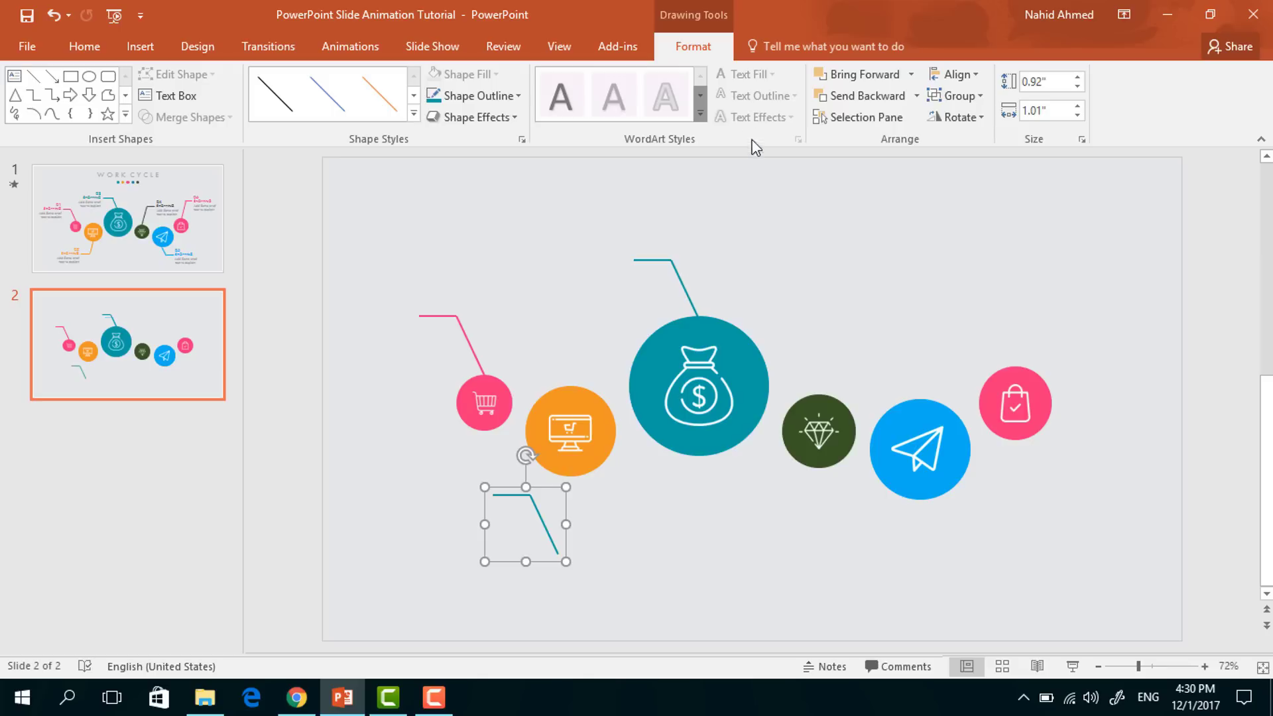
left_click(955, 116)
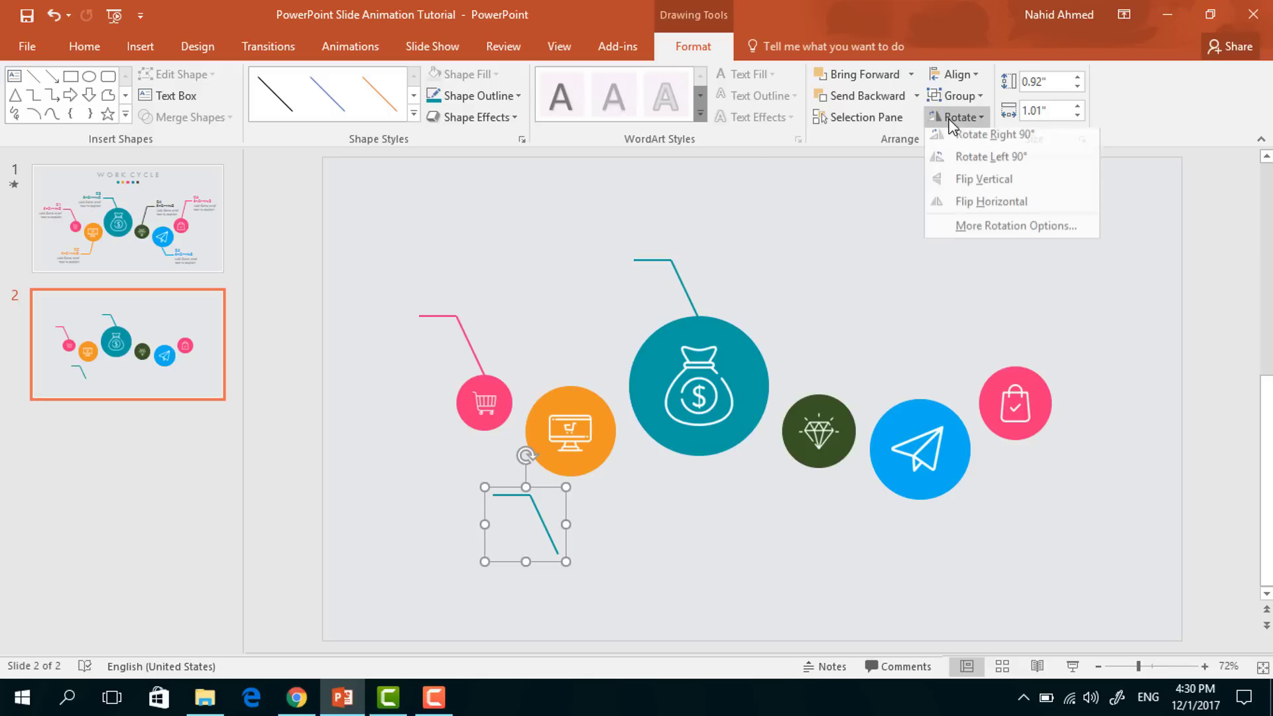
left_click(972, 185)
left_click_drag(532, 549, 543, 529)
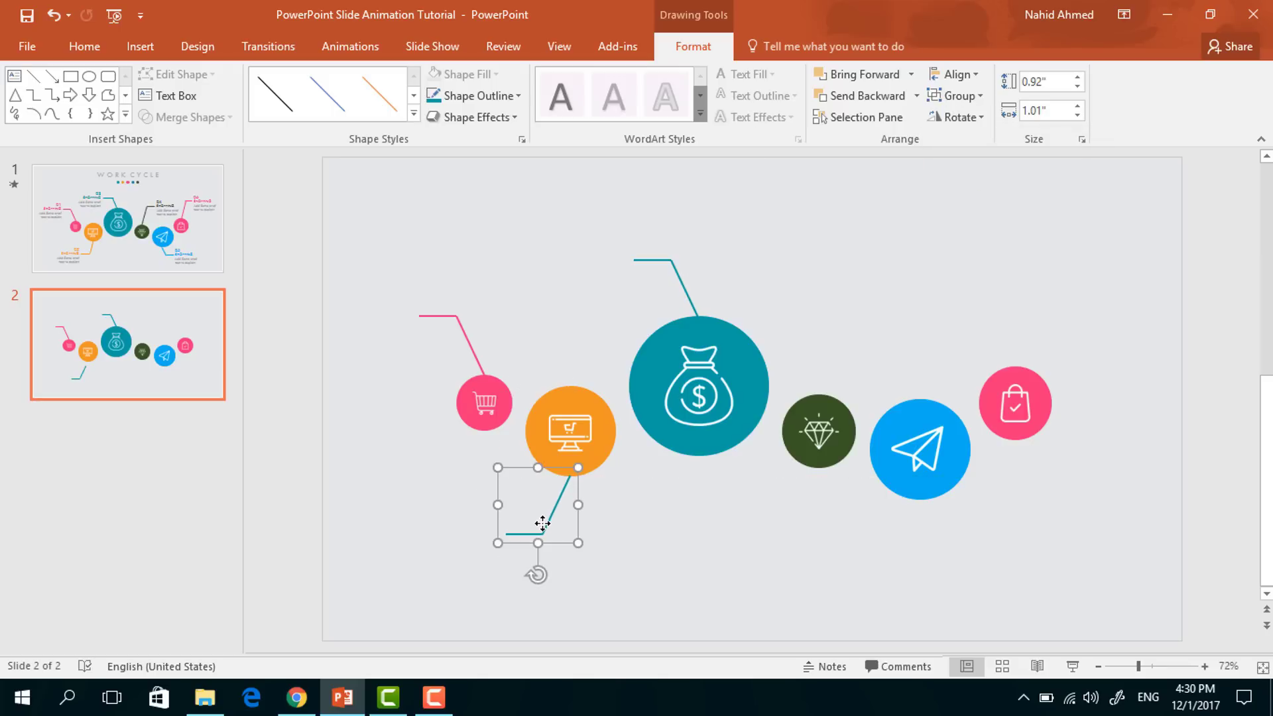
left_click(517, 96)
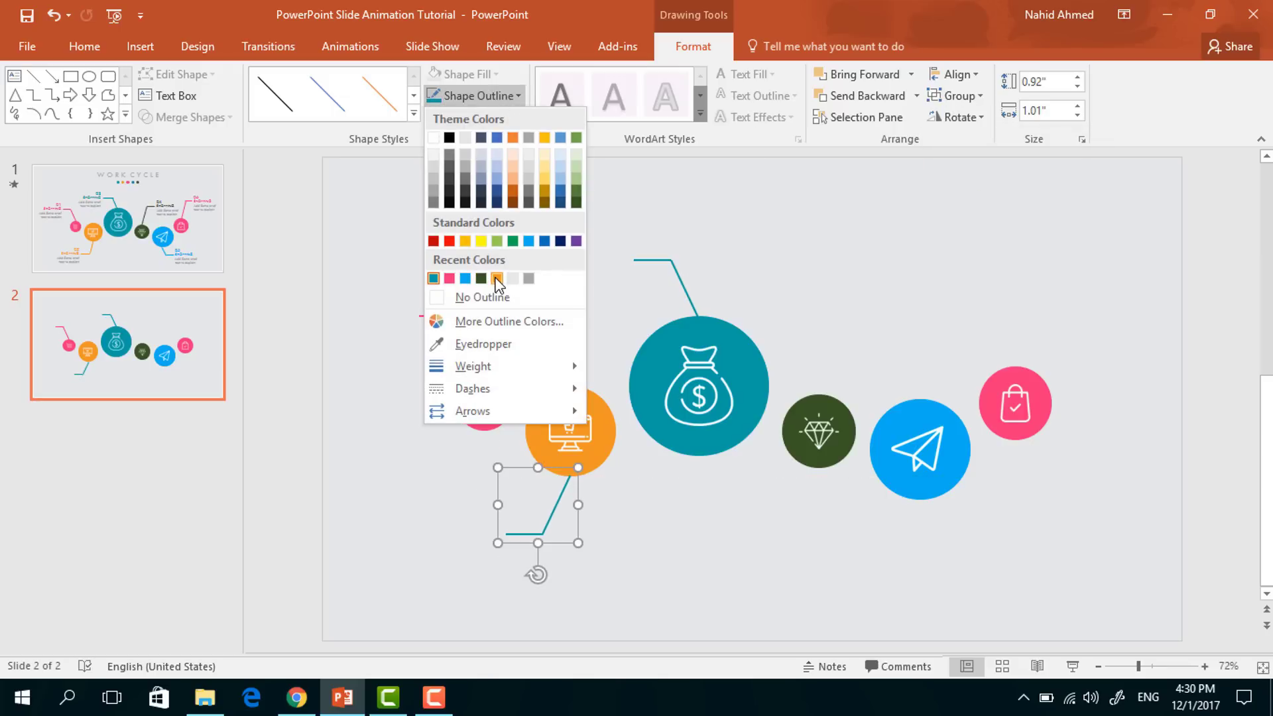
left_click(497, 279)
left_click(636, 519)
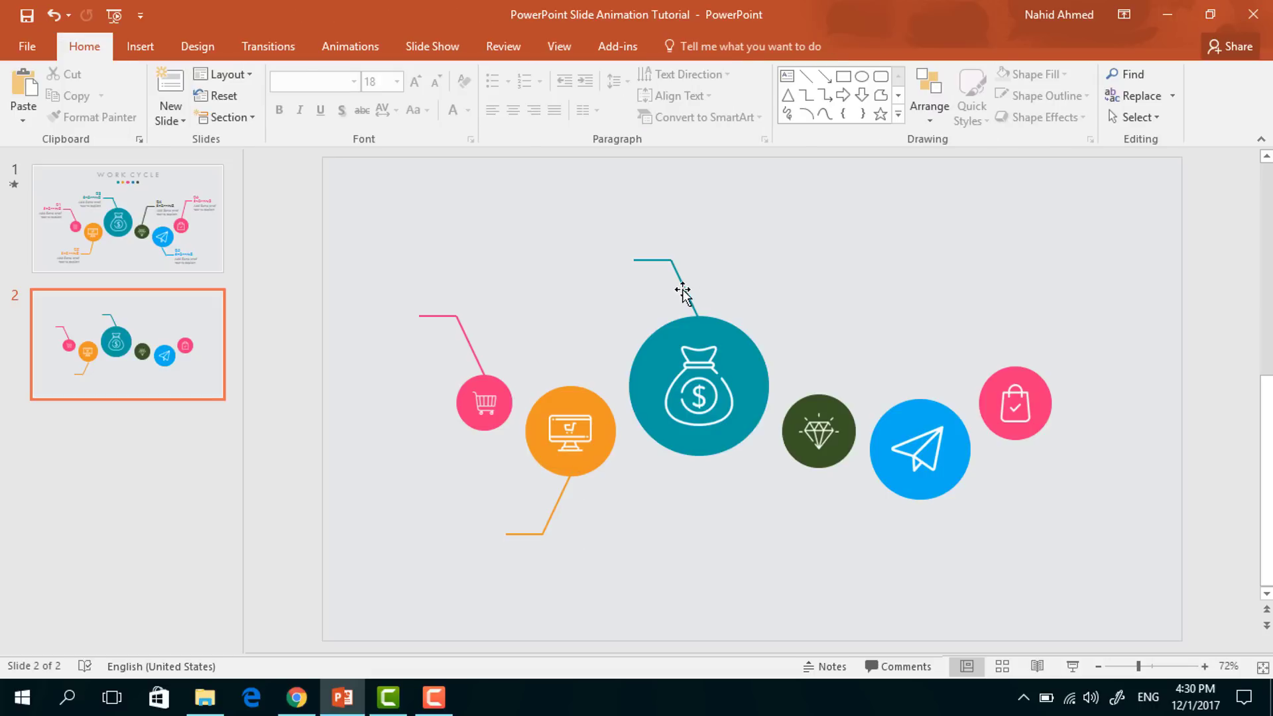
Step: Copy the connector to the right, mirror it, and recolour connectors dark green and pink
left_click_drag(682, 284, 1028, 339)
left_click(959, 117)
left_click(981, 208)
left_click(472, 95)
left_click(497, 278)
left_click(518, 96)
left_click(496, 278)
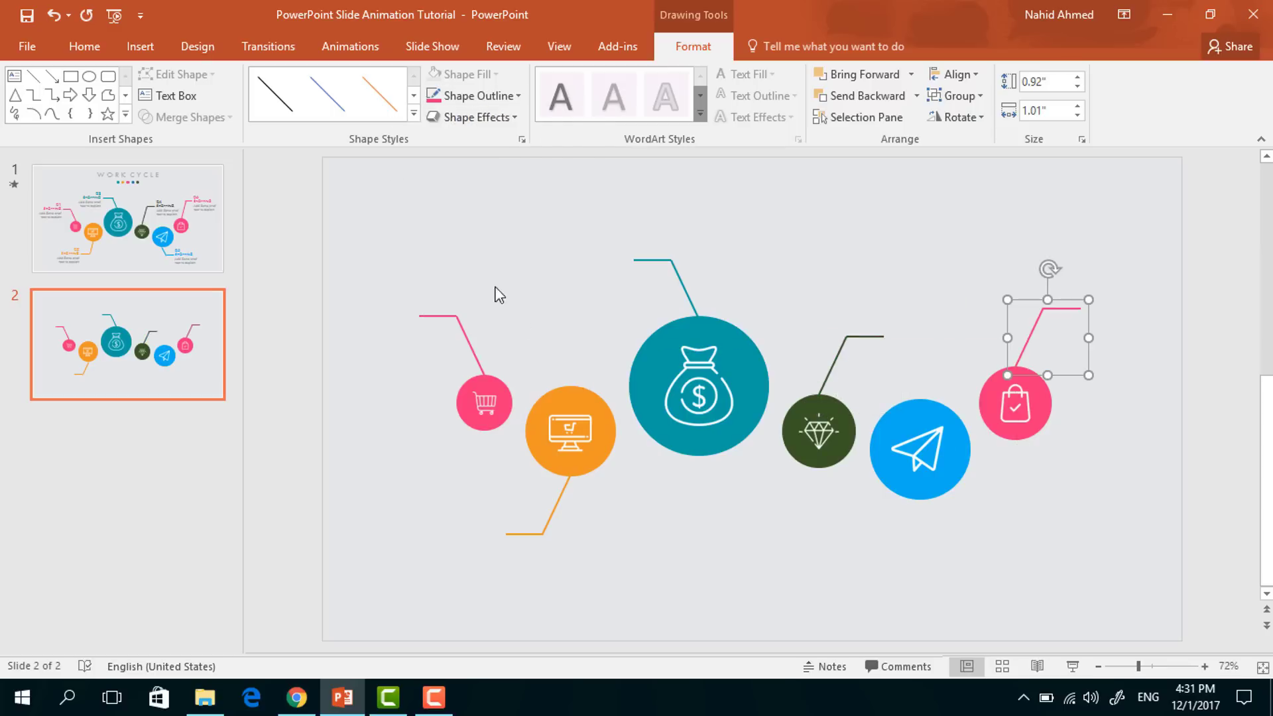
Step: Duplicate the connector, flip it vertically below the paper-plane circle, and colour it blue
key("ctrl+d")
left_click(960, 116)
left_click(984, 184)
left_click_drag(1032, 339, 931, 520)
left_click(518, 96)
left_click(496, 277)
left_click(1087, 532)
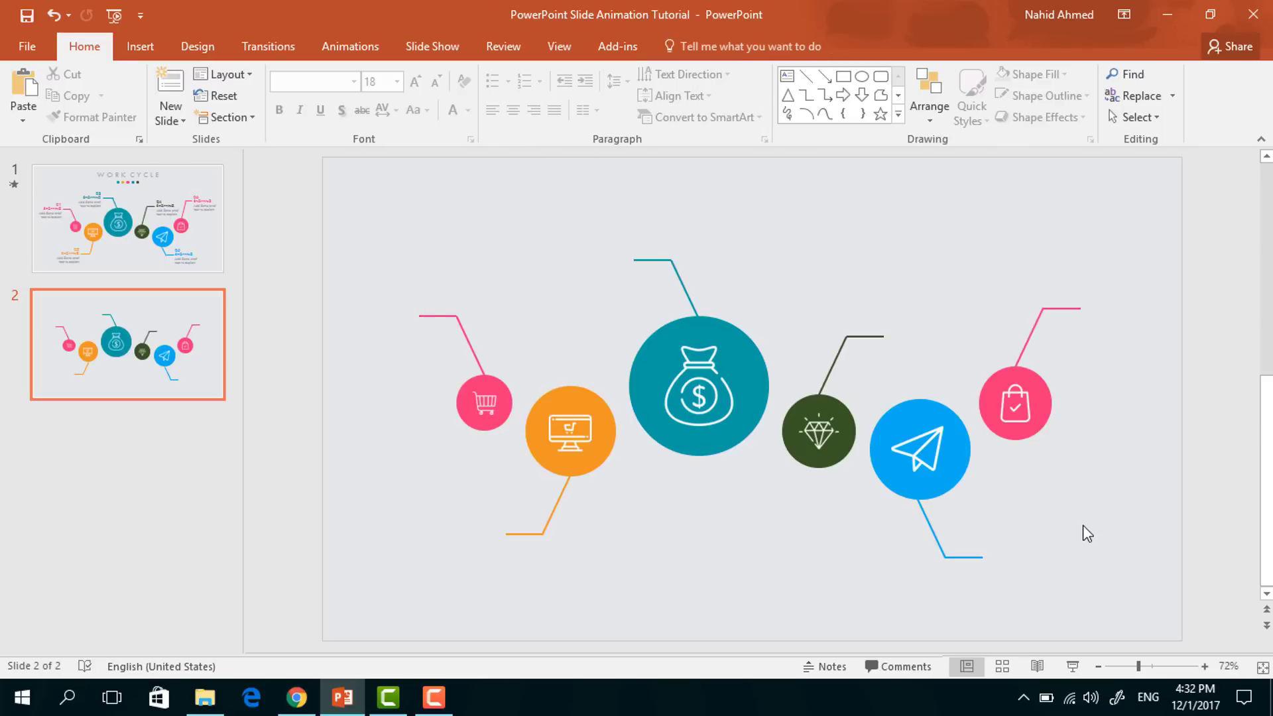
Step: Add a pink, right-aligned 24 pt Tw Cen MT "01" label at the cart connector's end
left_click(786, 77)
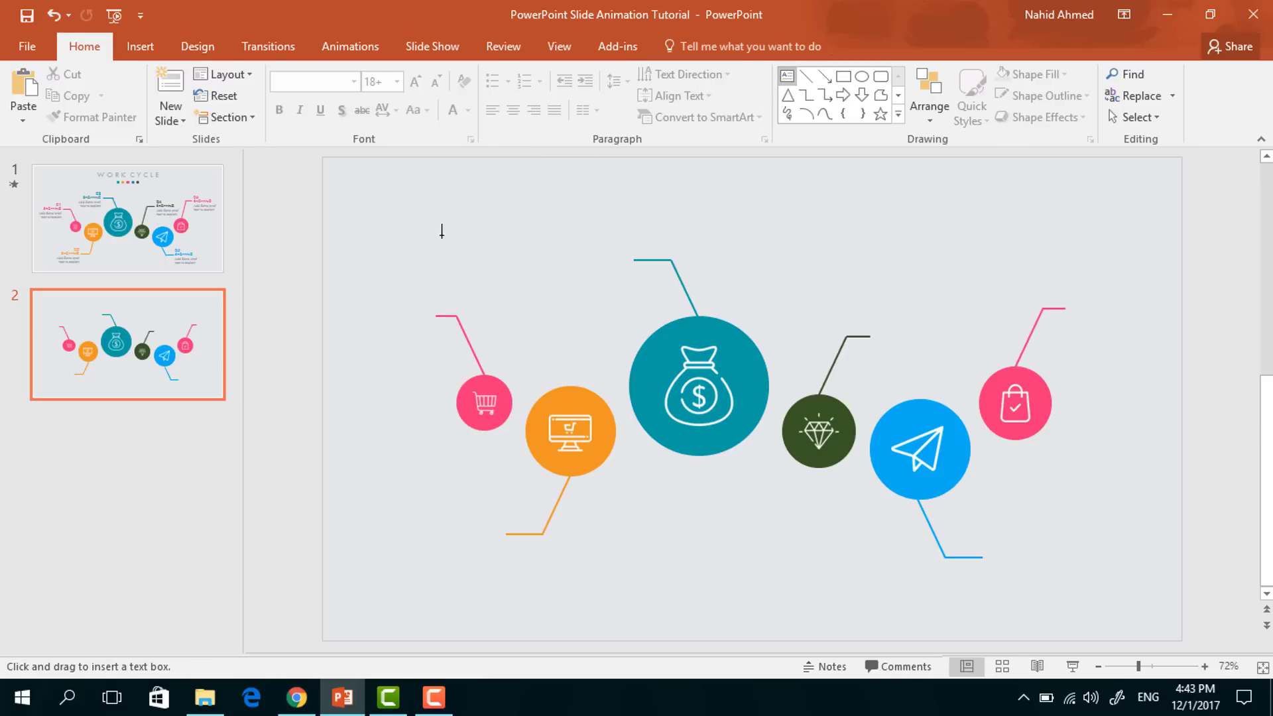
left_click_drag(352, 290, 428, 320)
type("01")
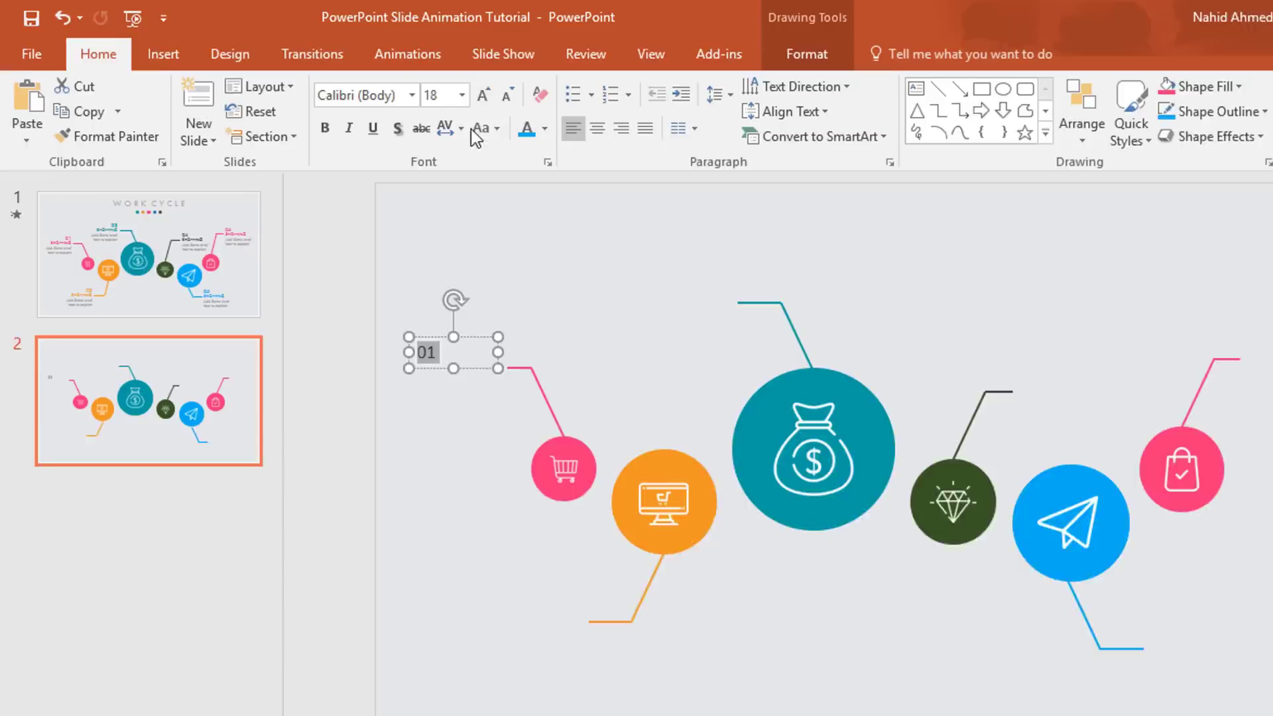
left_click(342, 78)
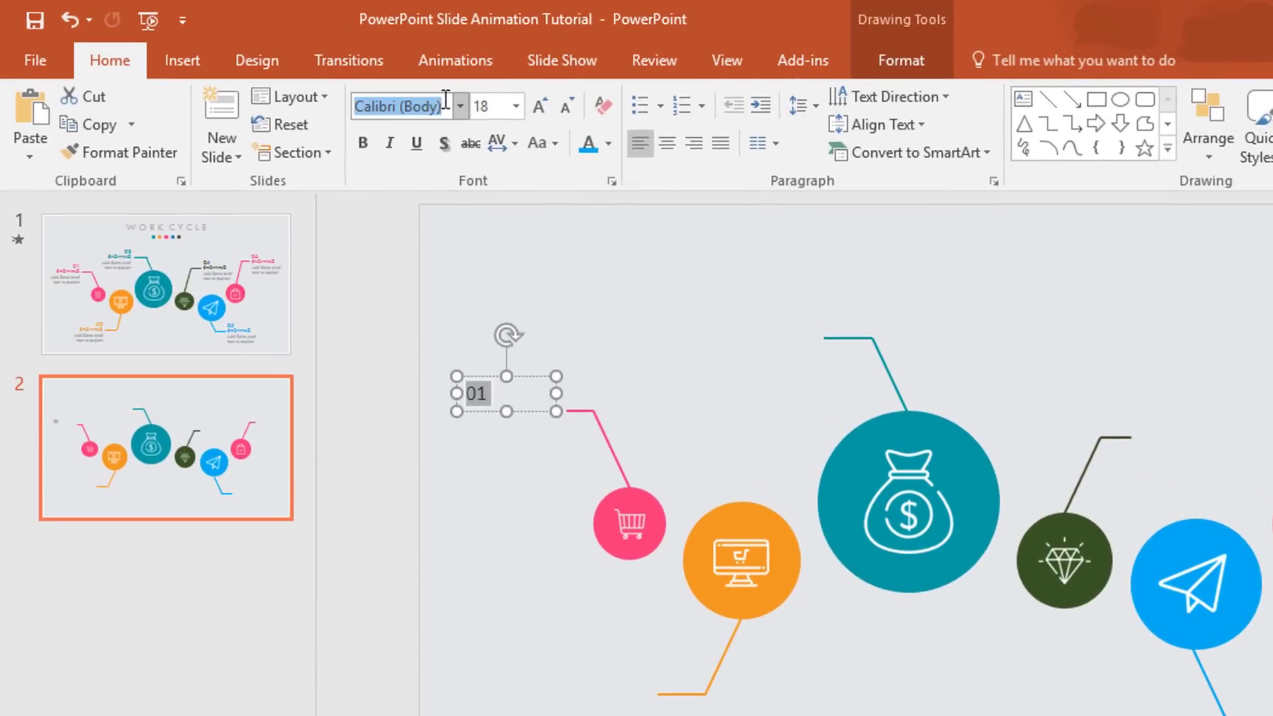
type("Tw Cen MT")
key("Return")
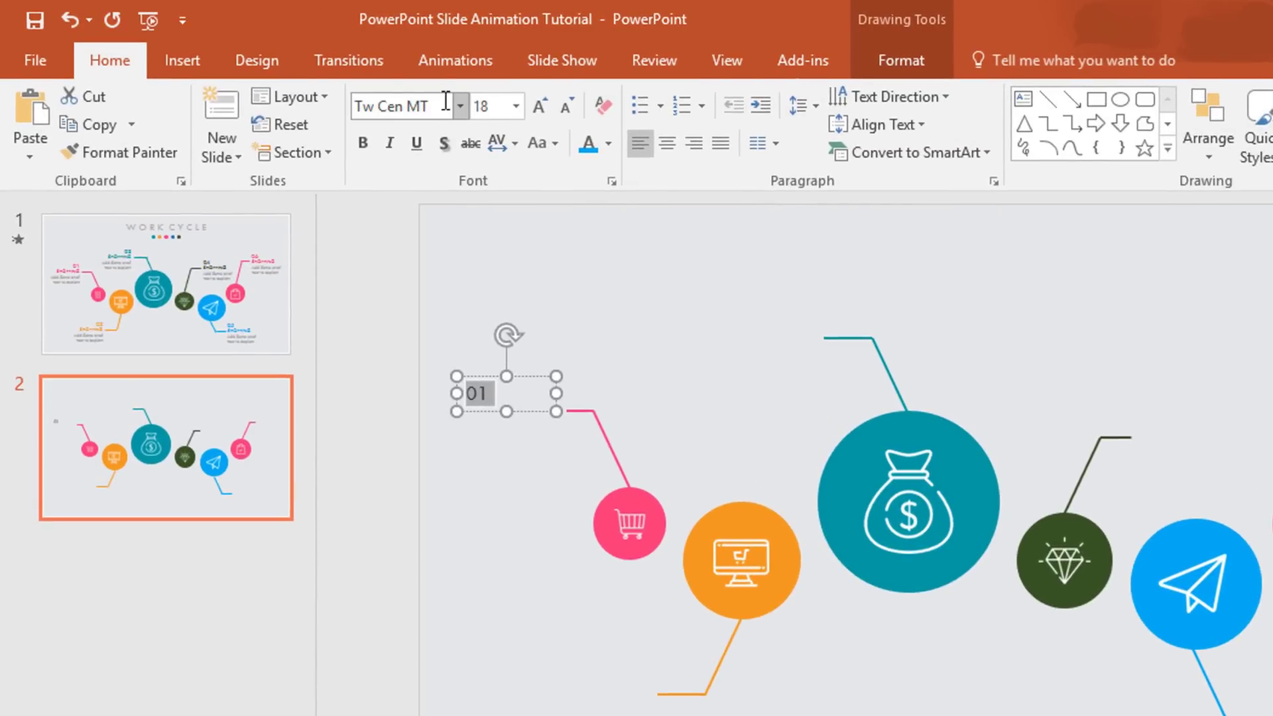
left_click(541, 111)
left_click(540, 111)
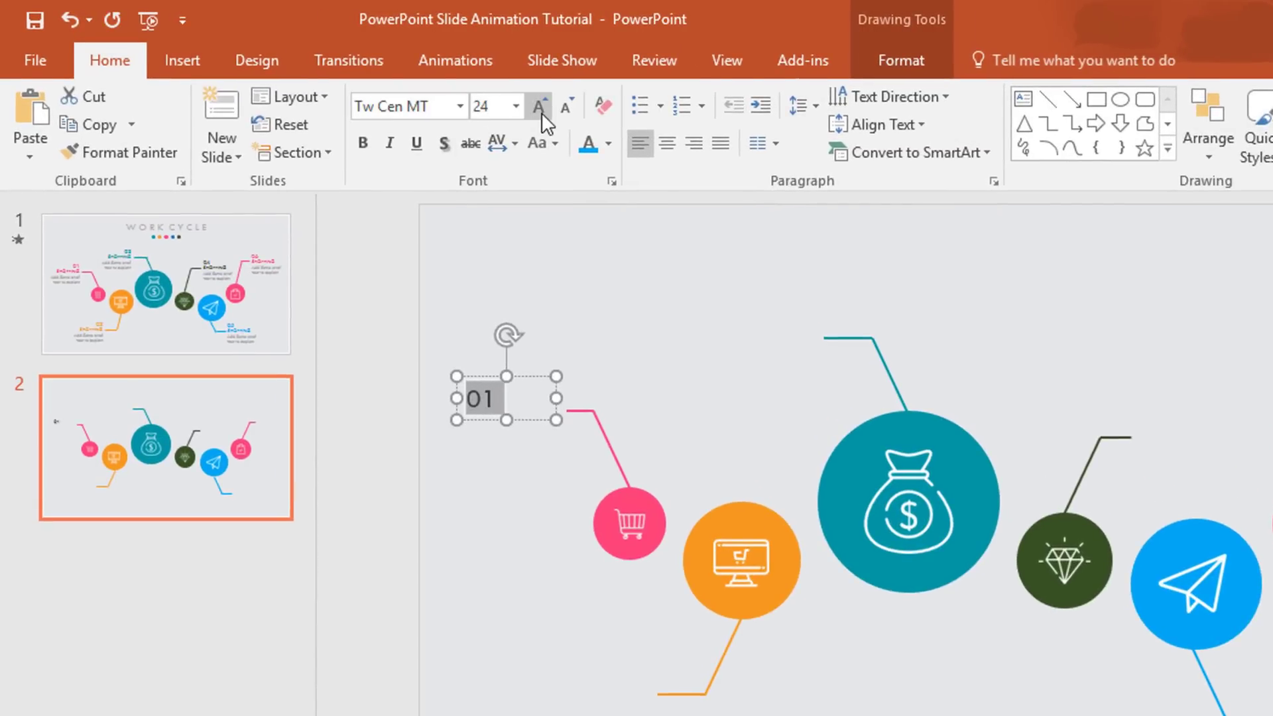
left_click(608, 144)
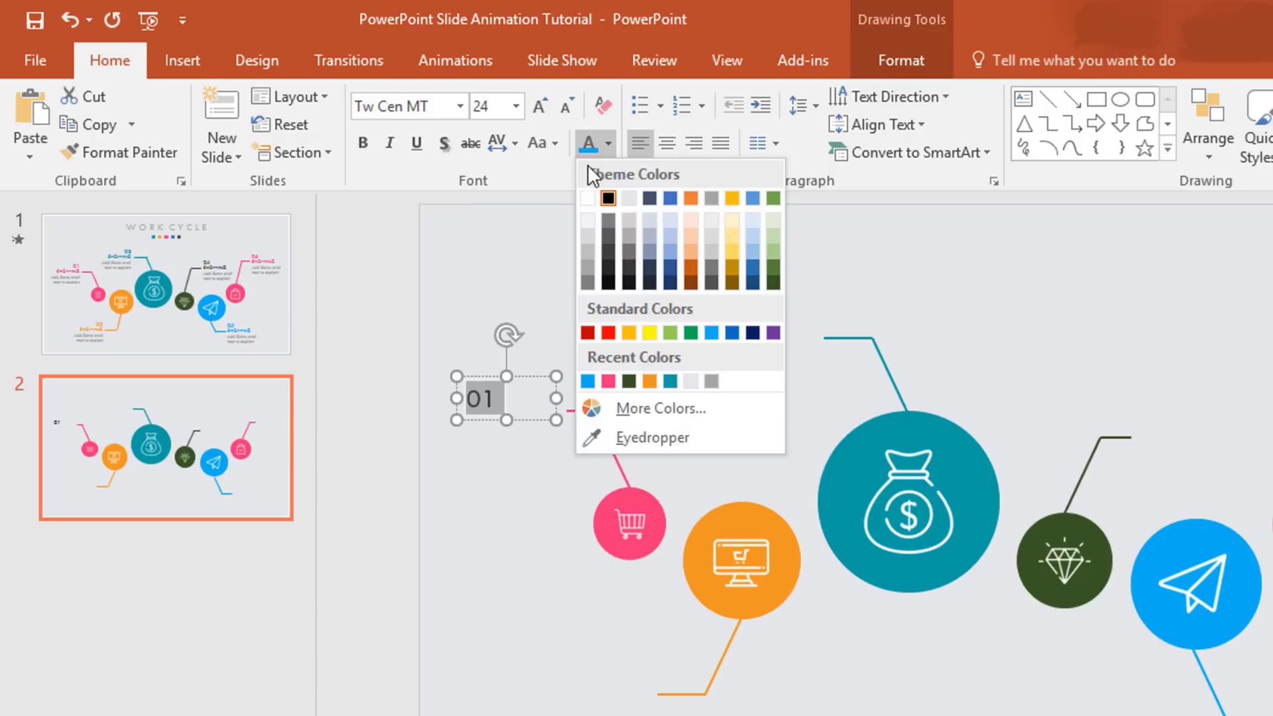
left_click(609, 381)
left_click(693, 143)
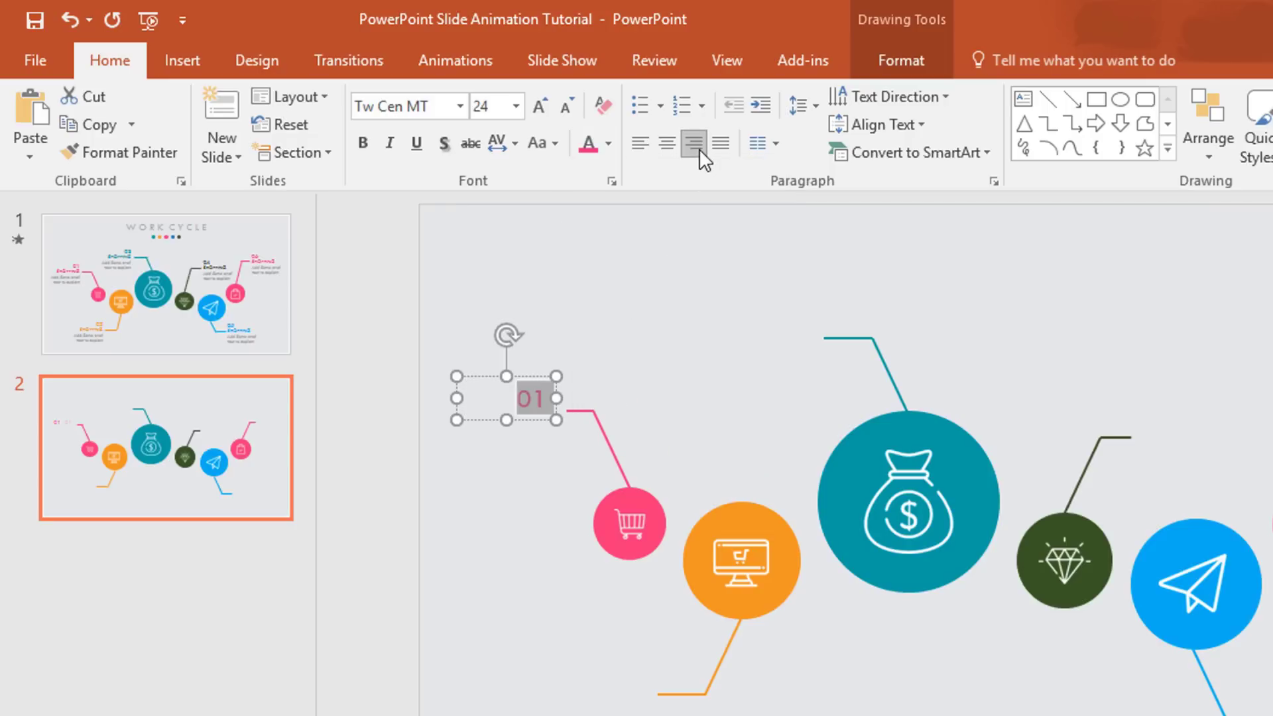
Step: Duplicate the label below as "HEADING", shrink it to one line, and widen the box
left_click(532, 422)
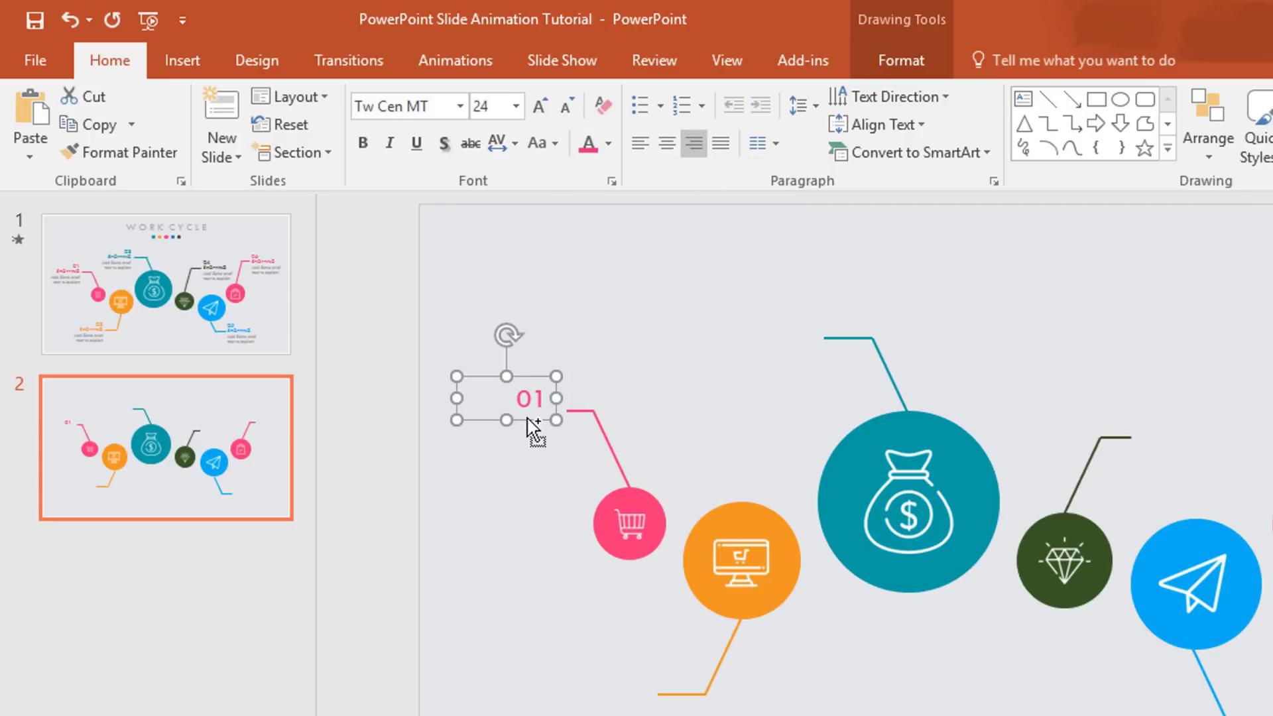
left_click_drag(533, 430, 539, 461)
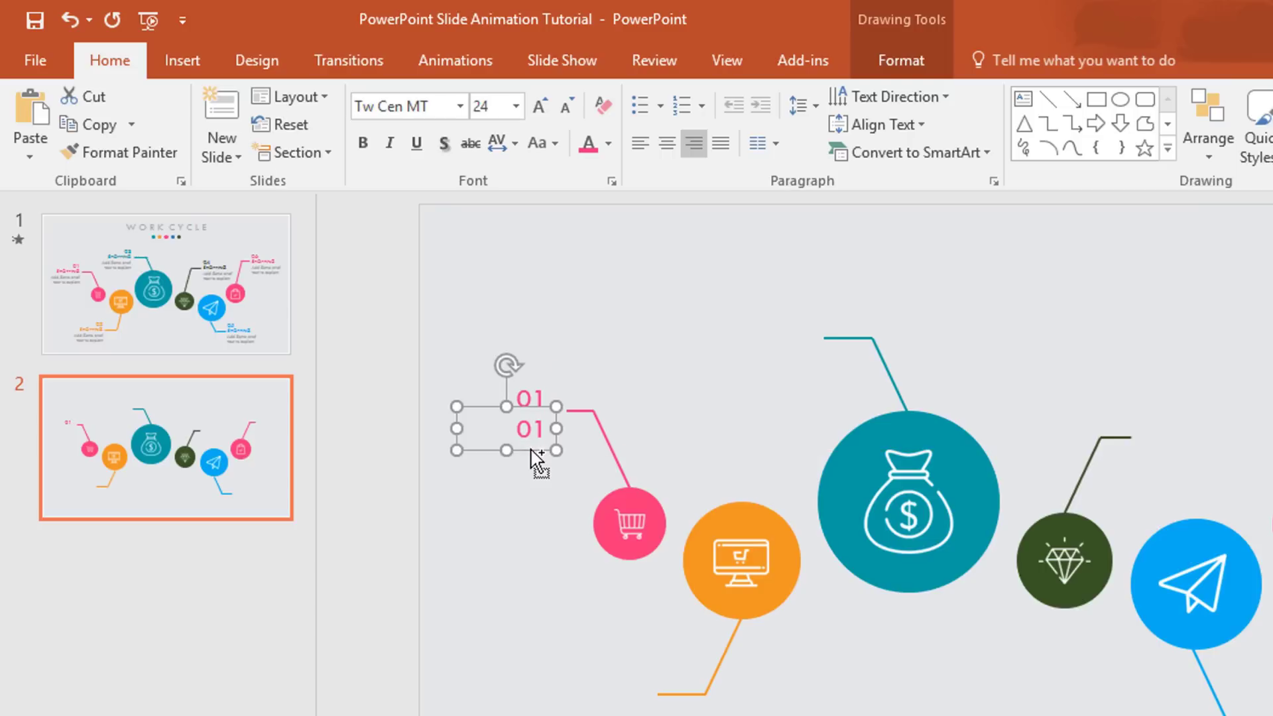
double_click(529, 437)
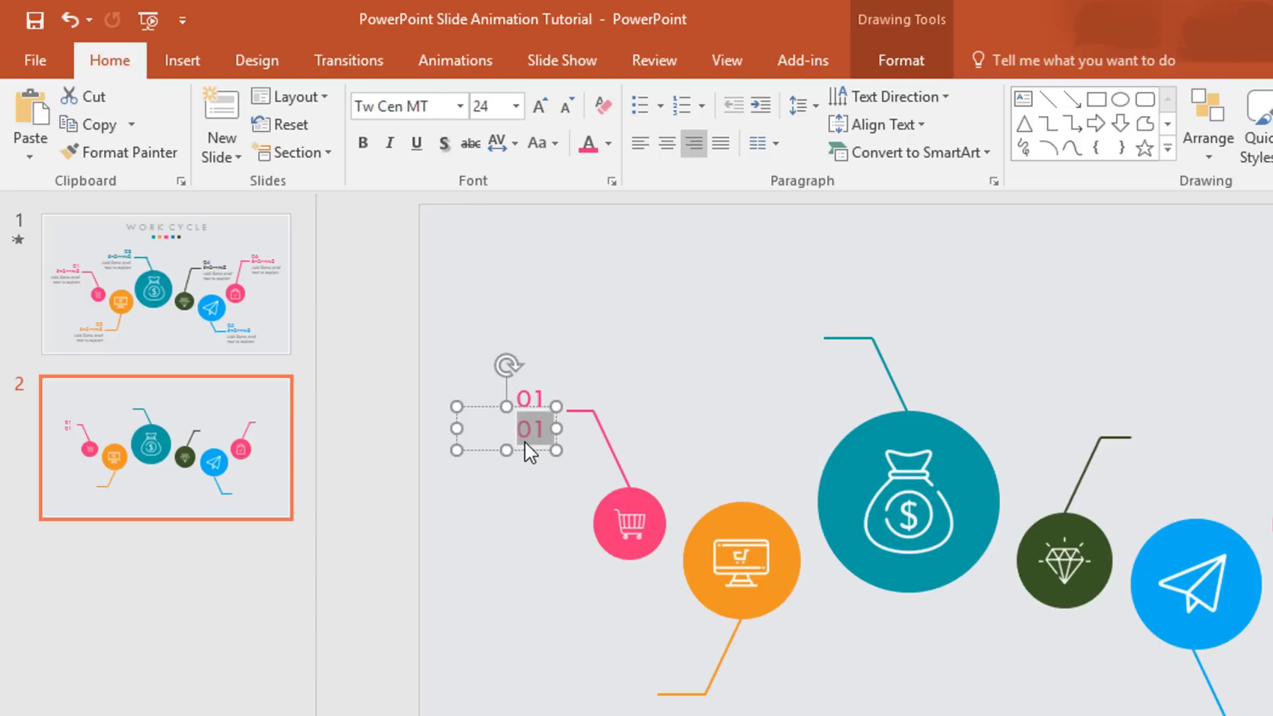
type("HEADING")
double_click(500, 412)
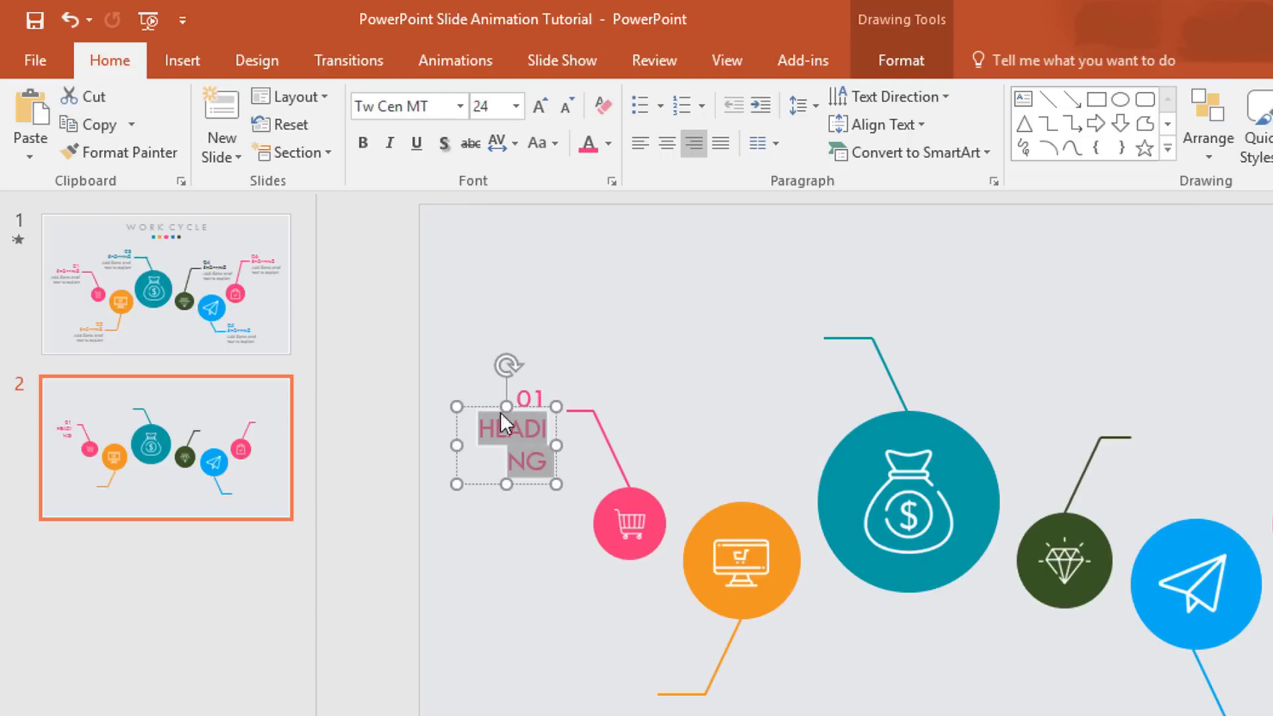
left_click(567, 106)
left_click(539, 332)
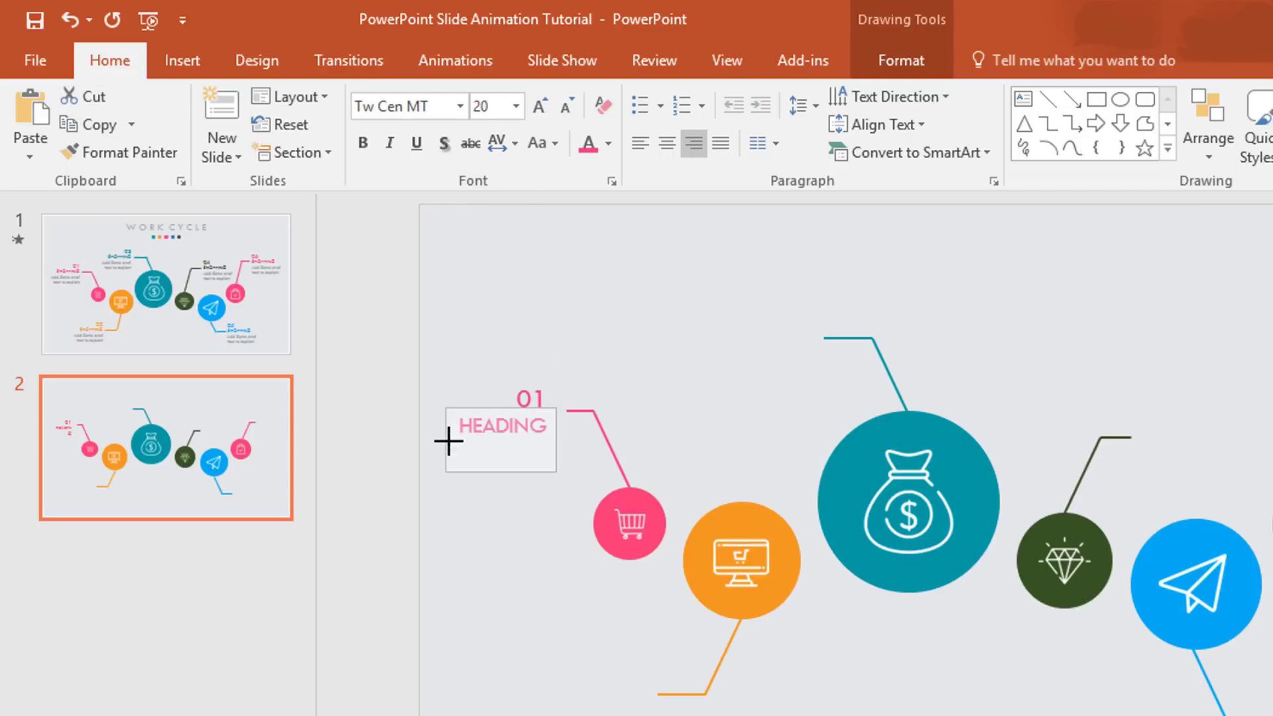
left_click_drag(448, 441, 417, 437)
Step: Add a grey 18 pt "Add Some Brief Text to Explain" line beneath HEADING
left_click_drag(528, 463, 534, 483)
double_click(521, 457)
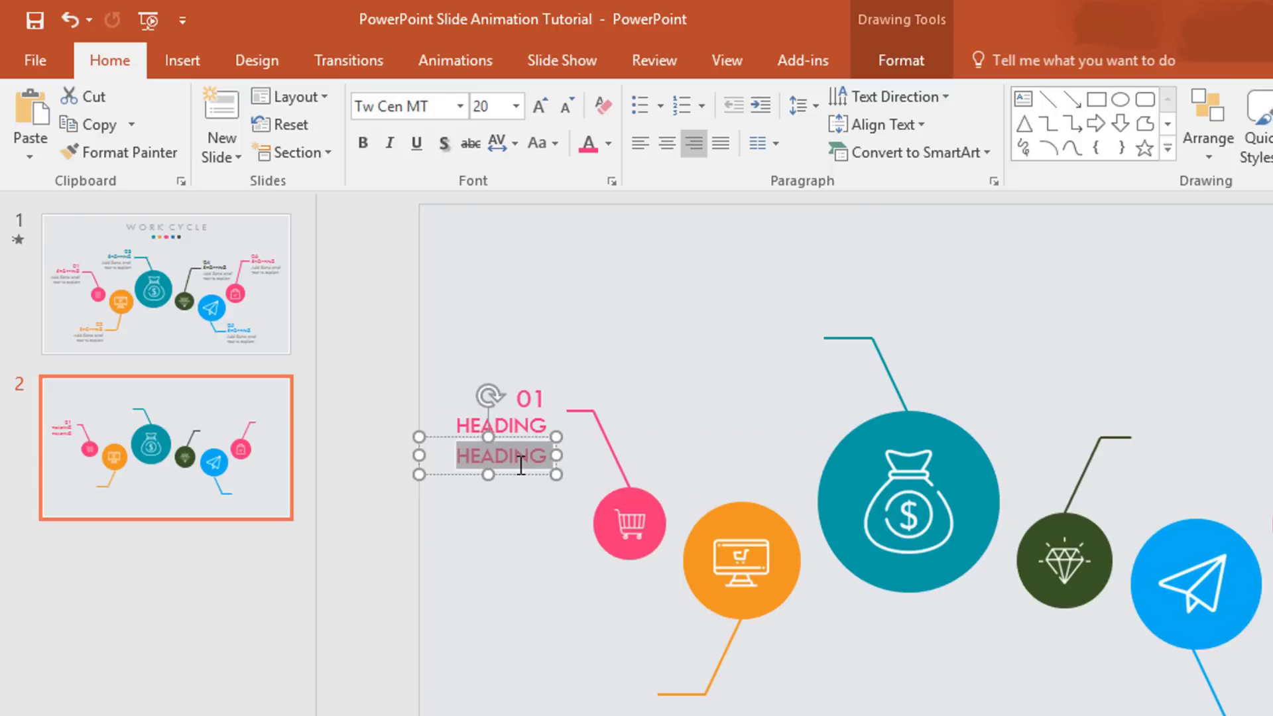
type("Add Some Brief Text to Explain")
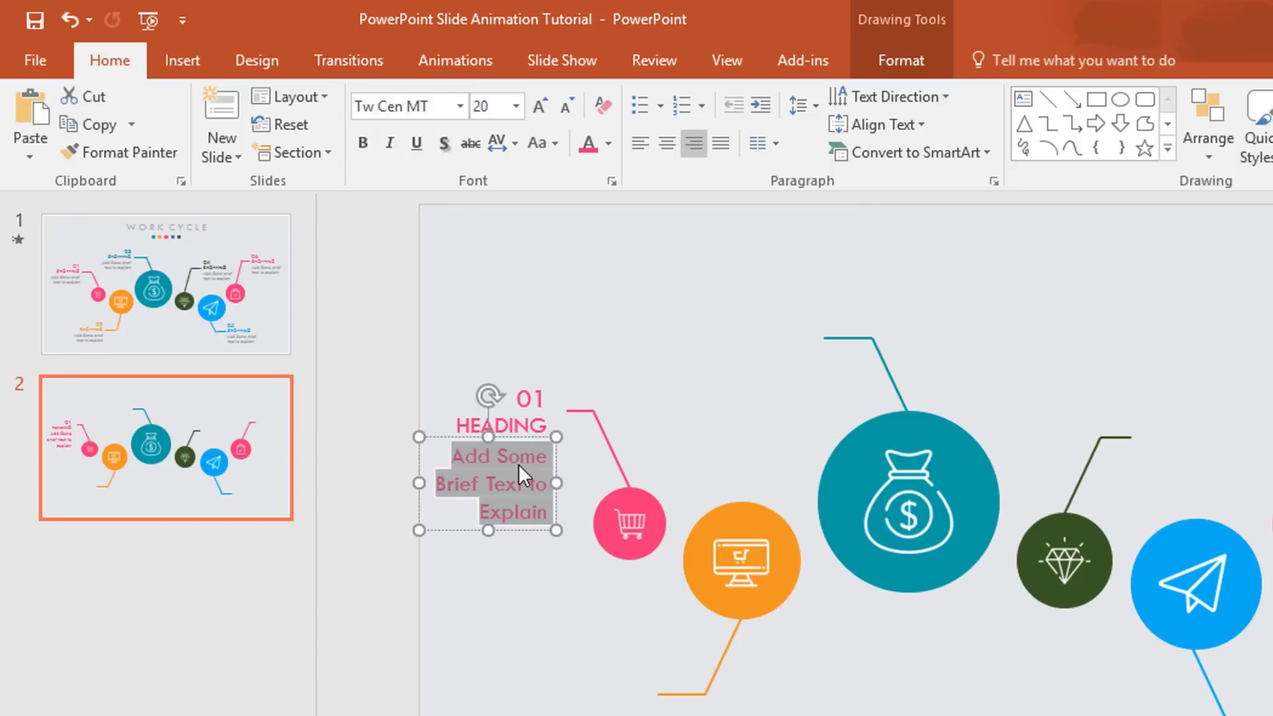
left_click(567, 105)
left_click(608, 144)
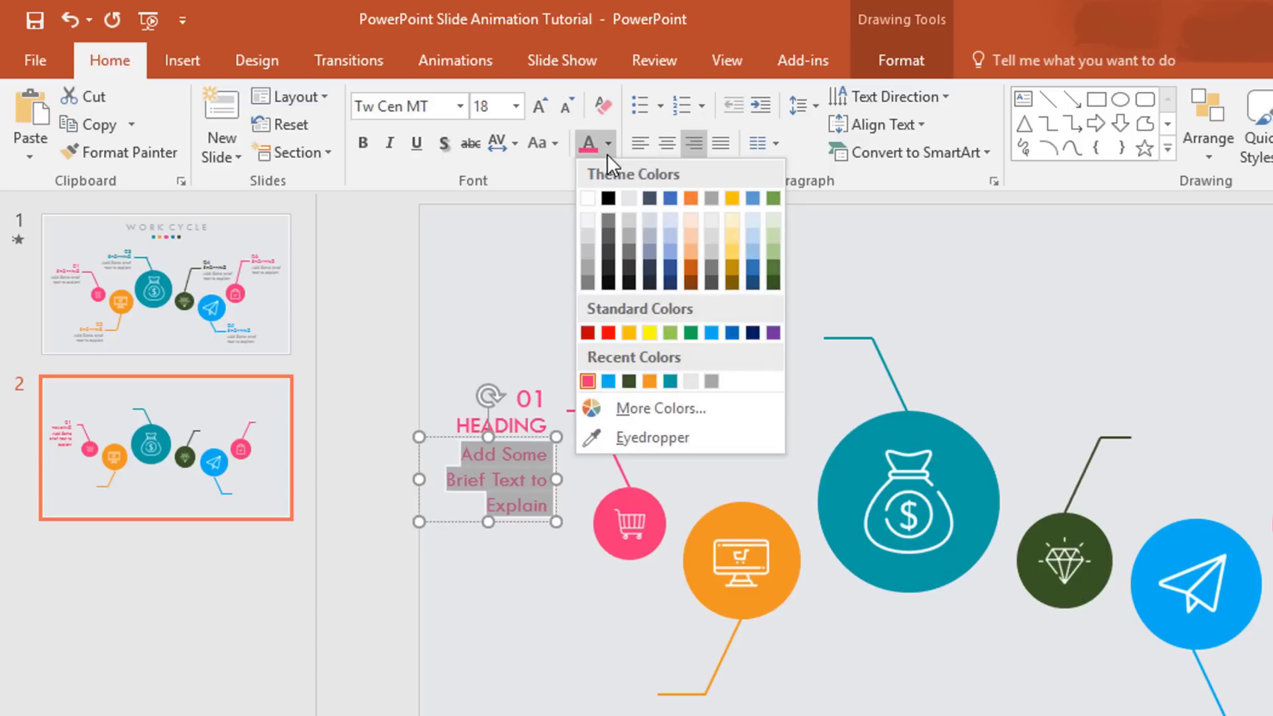
left_click(582, 280)
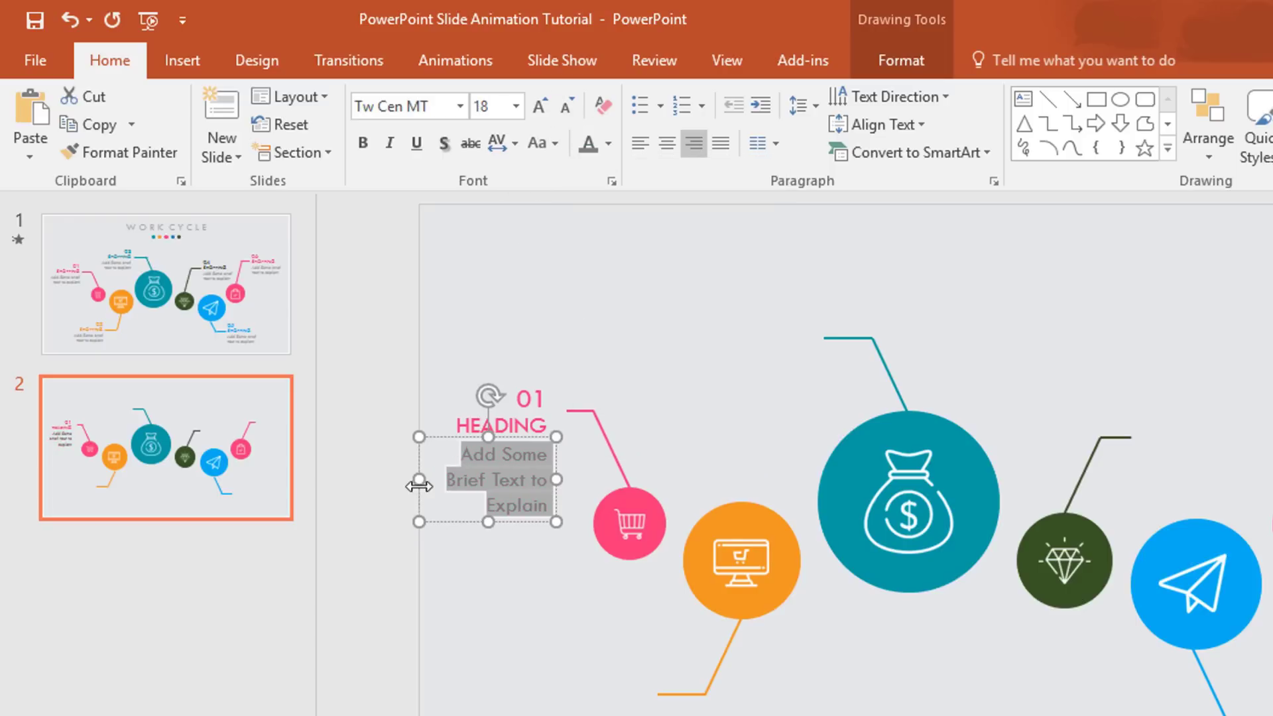
left_click_drag(419, 479, 411, 482)
left_click(527, 303)
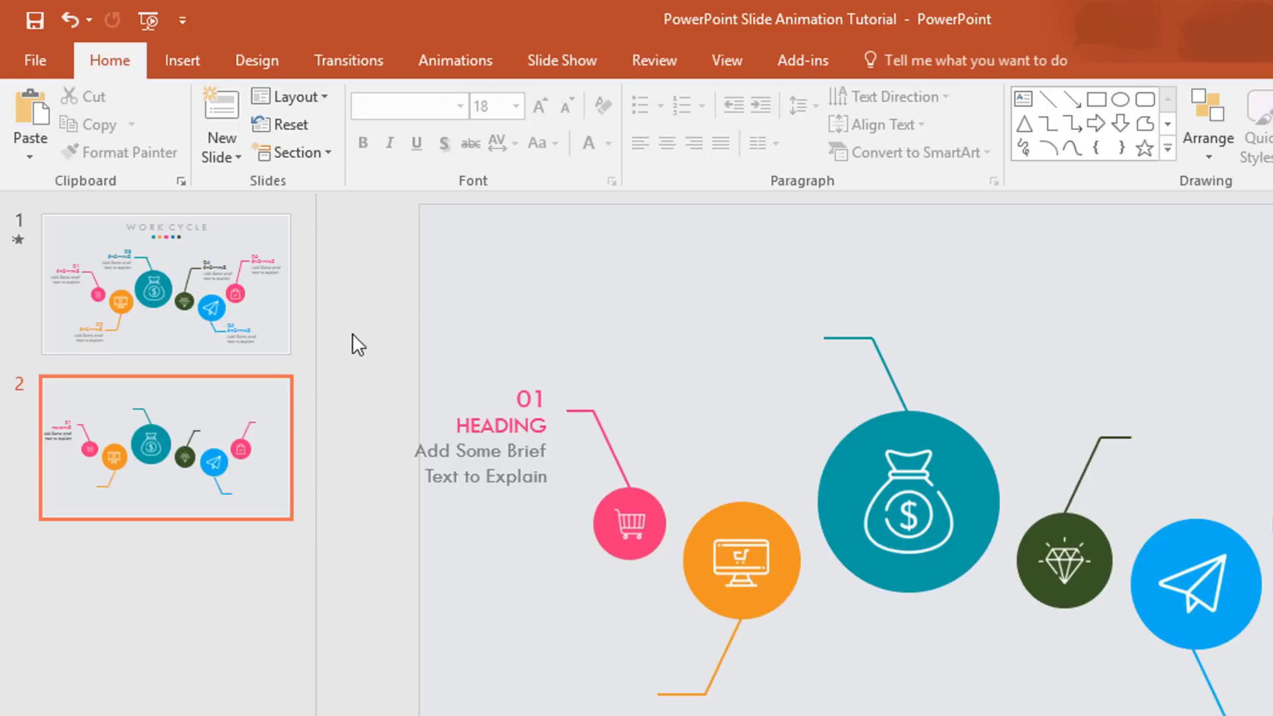
Step: Group the three 01 label boxes and make an orange 02 copy below the orange circle
mouse_move(351, 333)
left_mouse_down()
mouse_move(538, 579)
mouse_move(598, 570)
left_mouse_up()
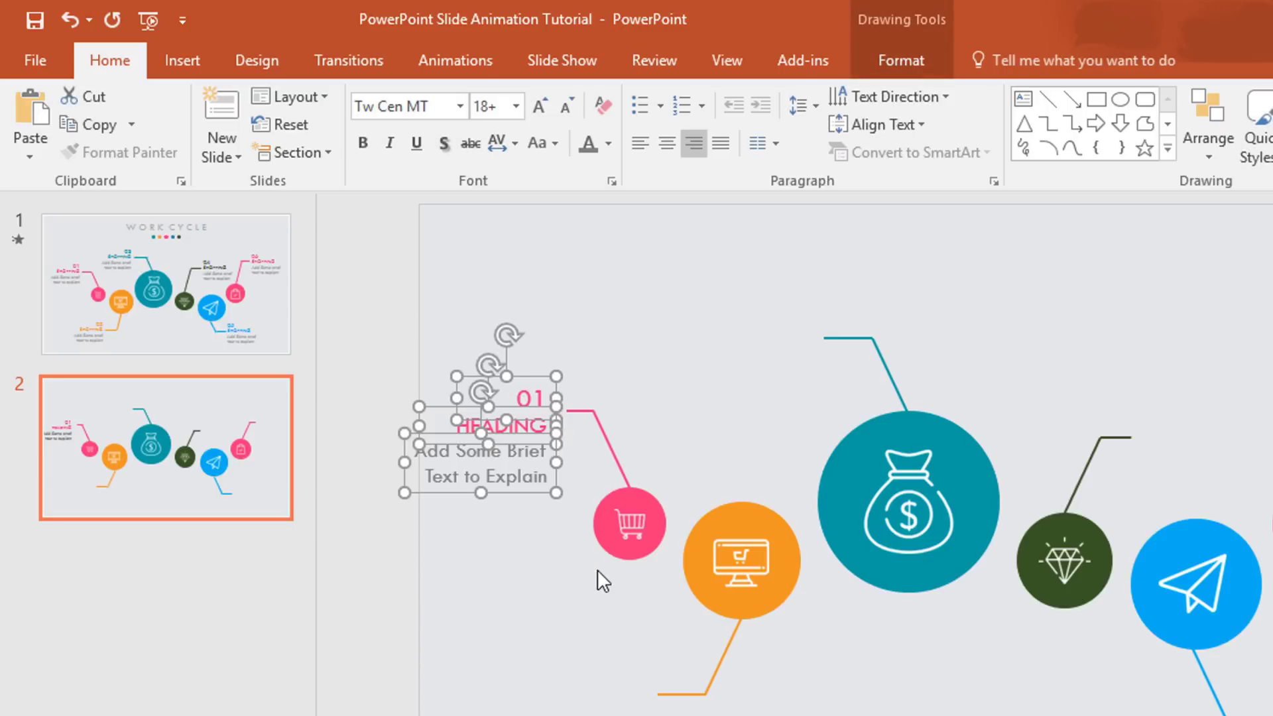
key("ctrl+g")
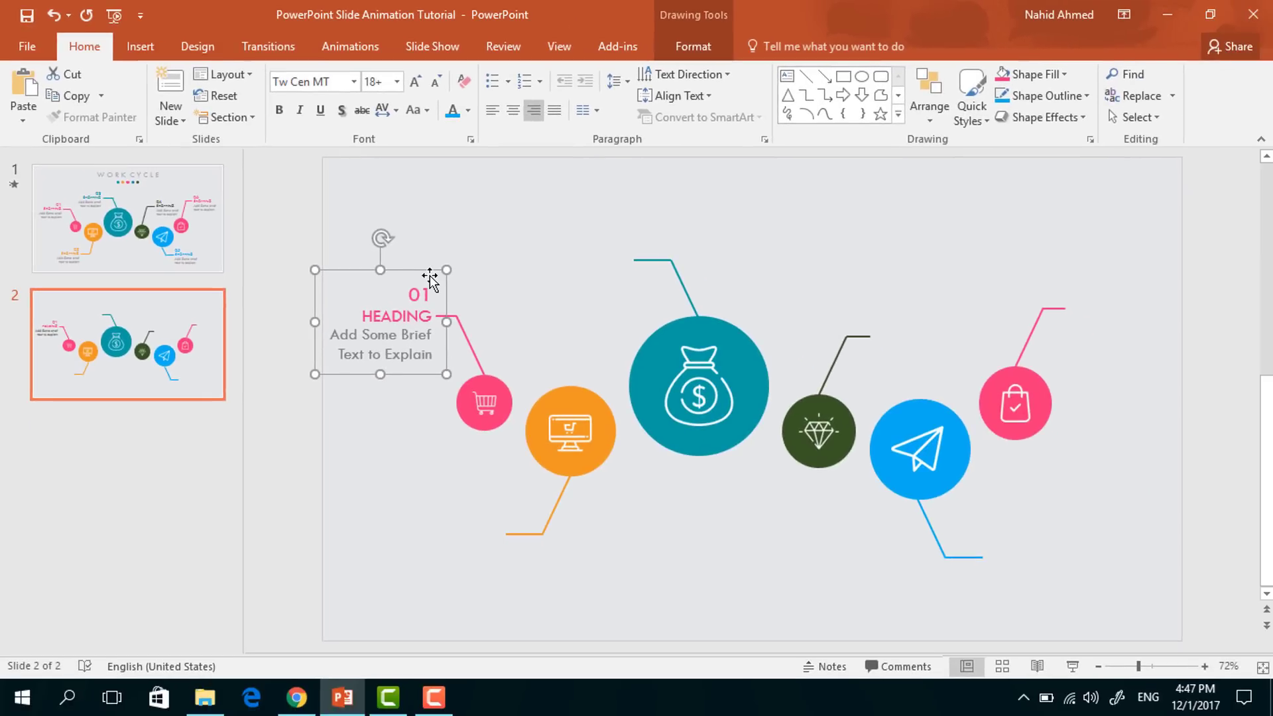
left_click_drag(429, 276, 435, 291)
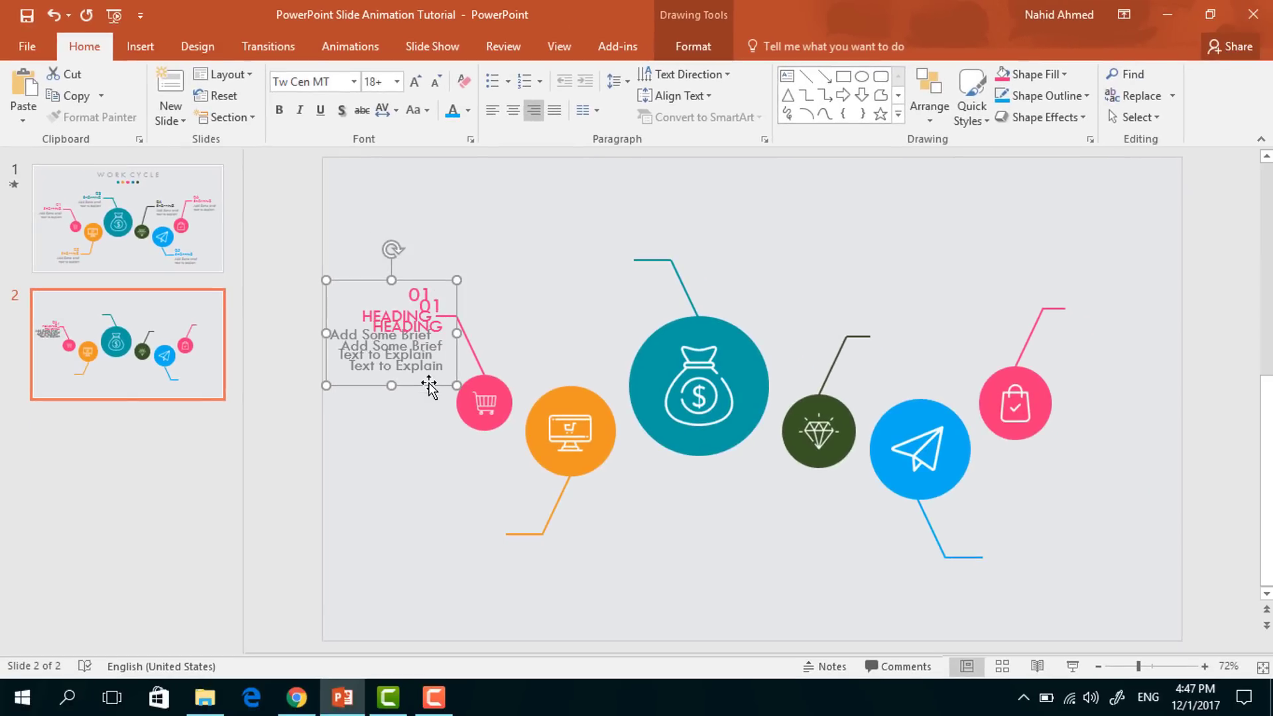
left_click_drag(428, 386, 486, 592)
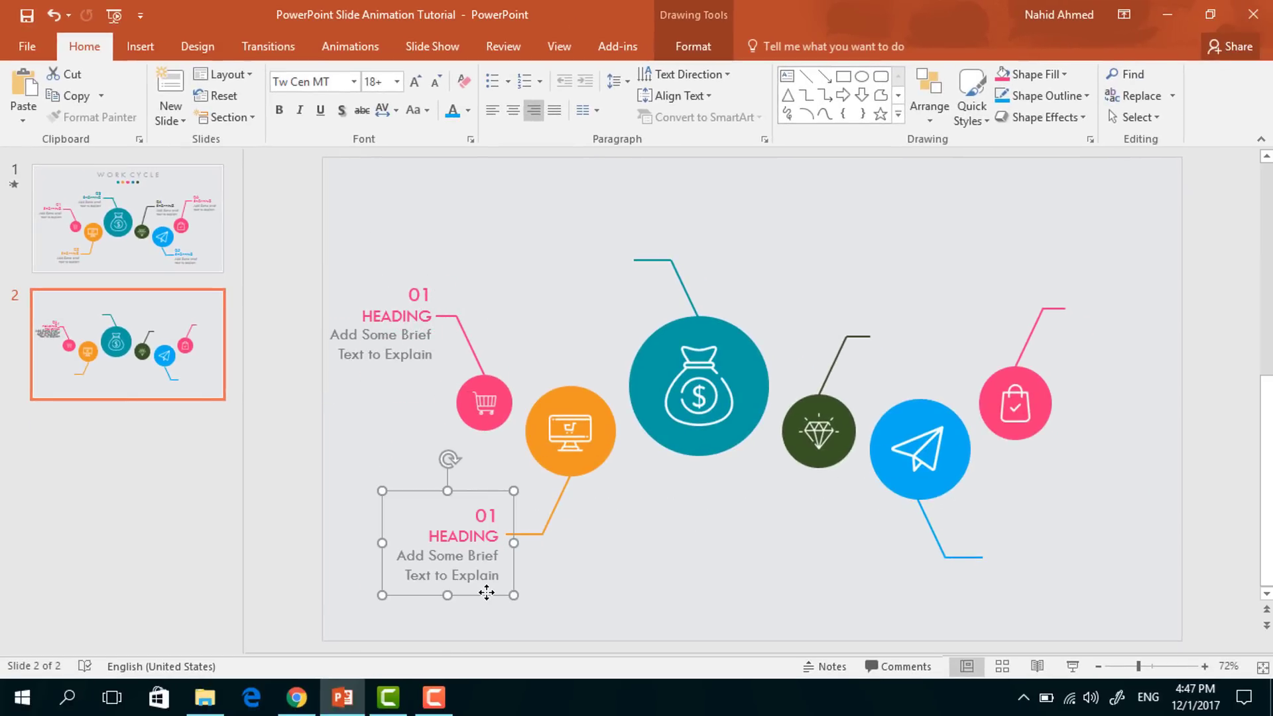
left_click(481, 513)
double_click(483, 513)
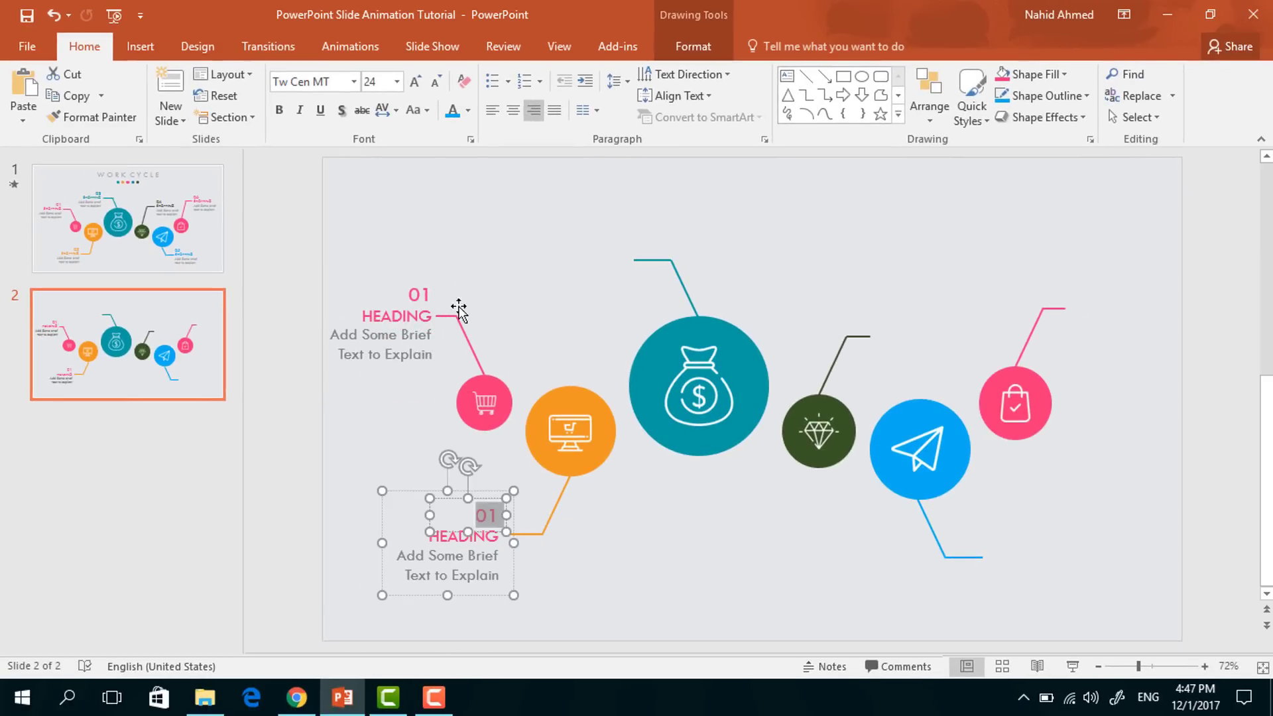
left_click(467, 113)
left_click(468, 292)
type("02")
double_click(464, 538)
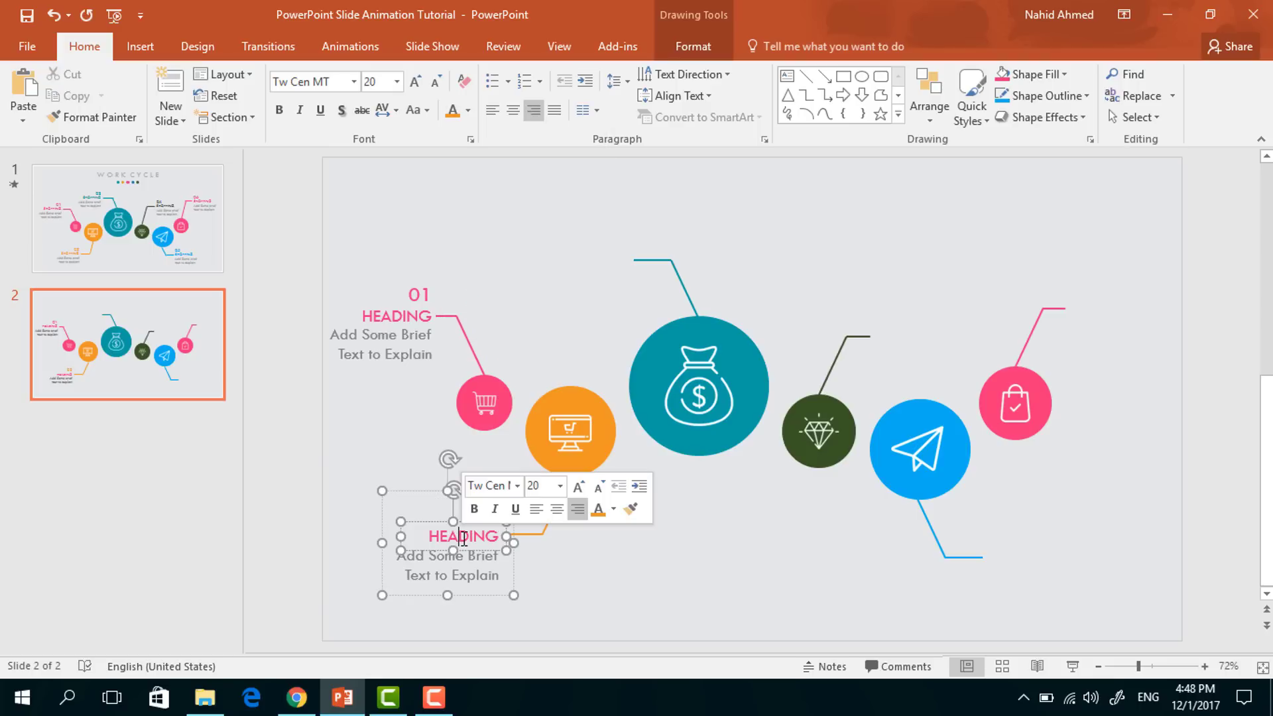
left_click(418, 491)
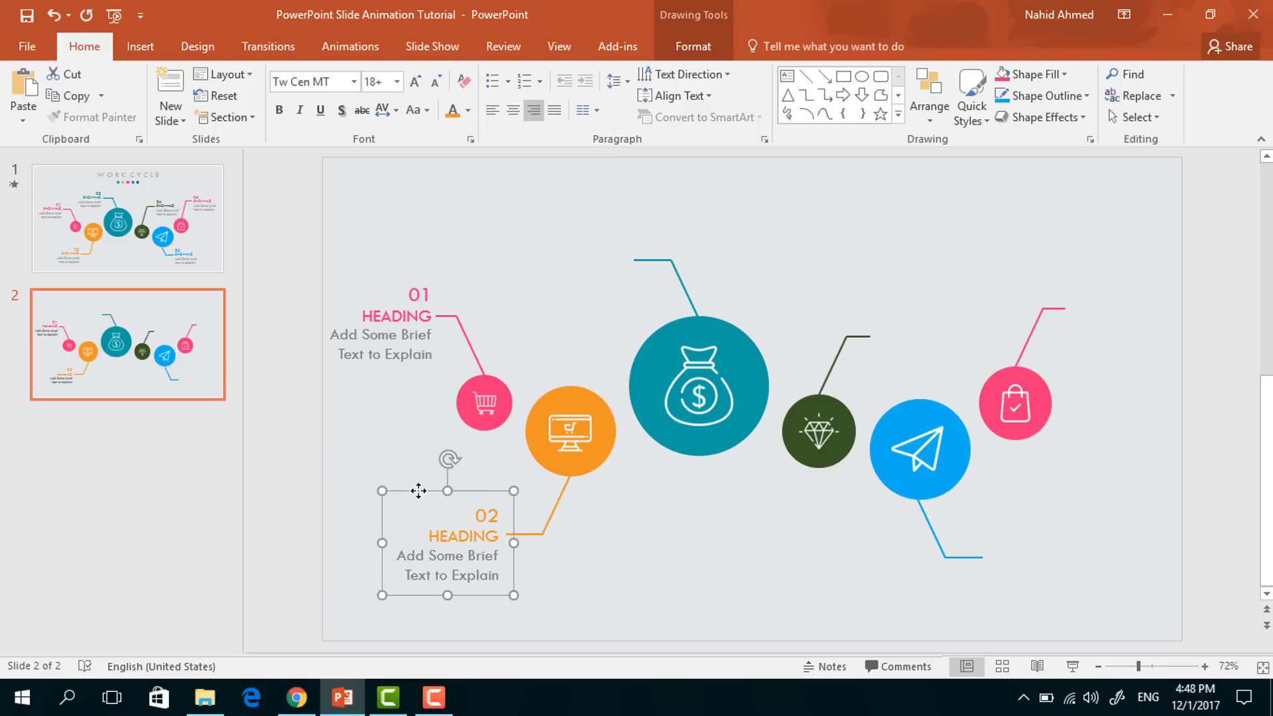
Step: Copy the label above the money-bag circle as a teal 03 label with a teal HEADING
left_click_drag(418, 491, 546, 219)
left_click(619, 237)
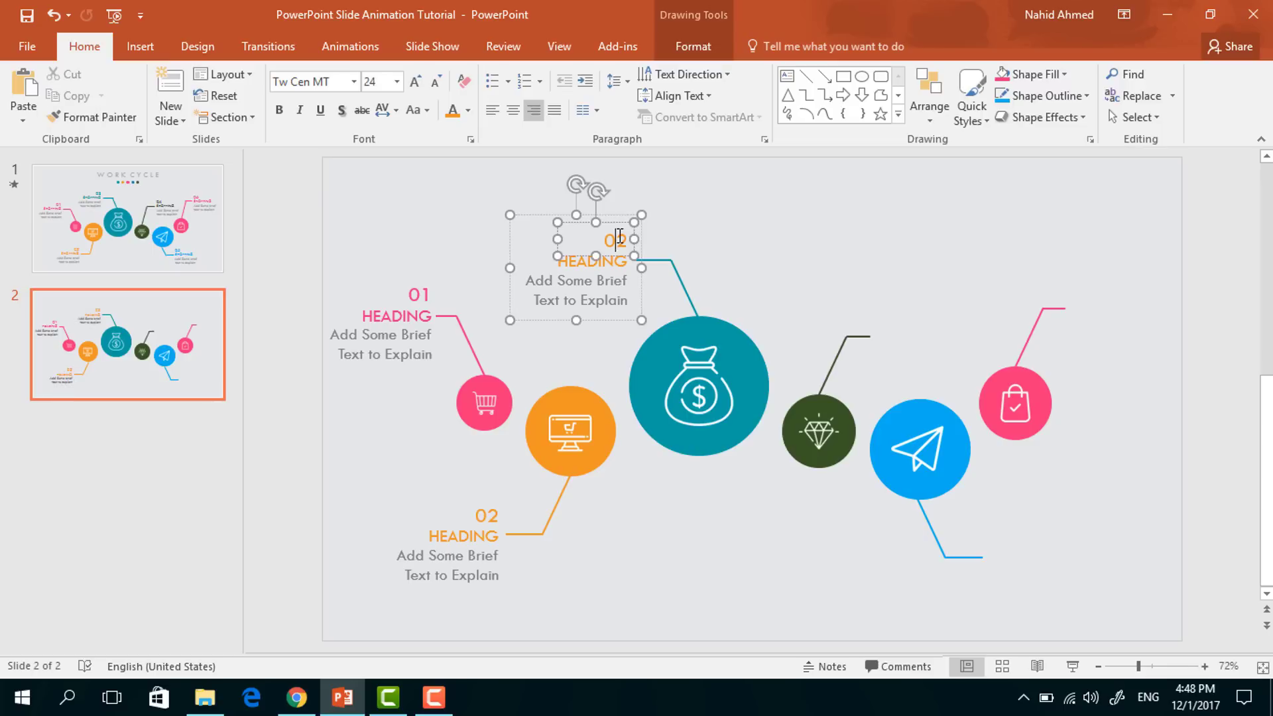
double_click(618, 236)
left_click(468, 110)
left_click(489, 289)
type("03")
double_click(577, 262)
left_click(452, 110)
Step: Place another label copy beside the dark green circle and left-align its text, heading and number
left_click_drag(581, 292, 875, 351)
left_click(491, 112)
left_click(492, 110)
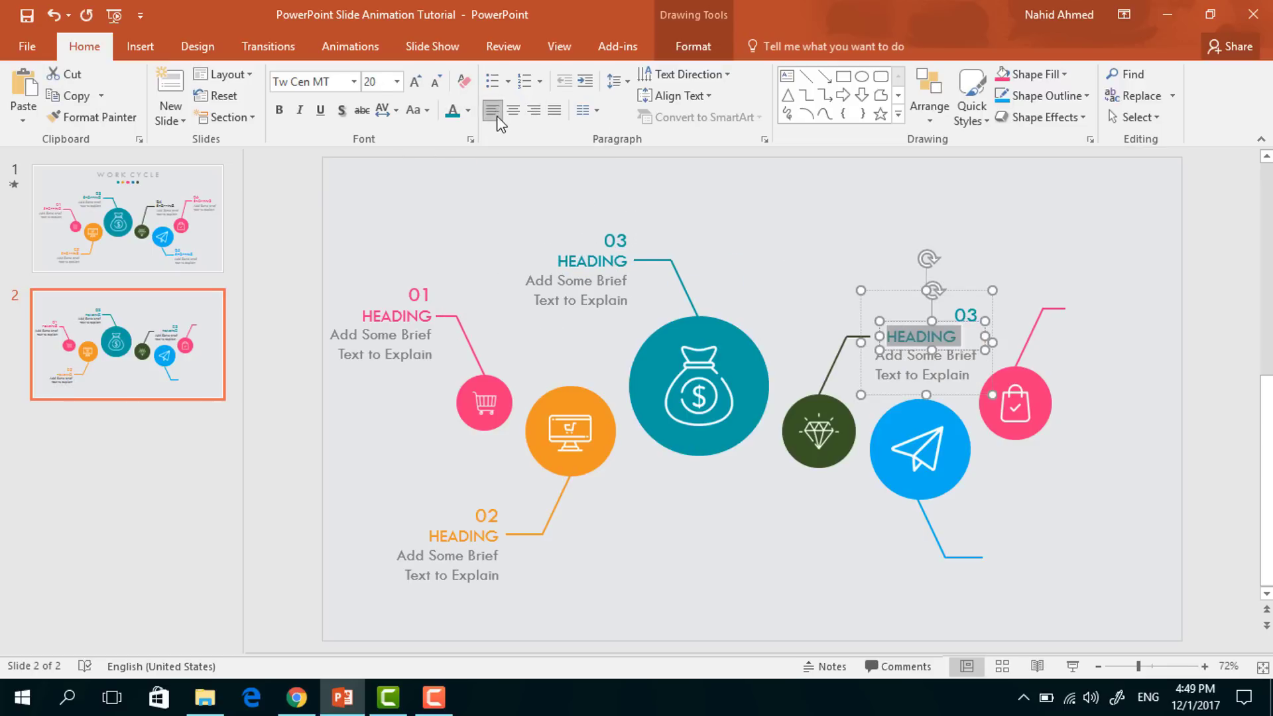
double_click(966, 315)
left_click(490, 111)
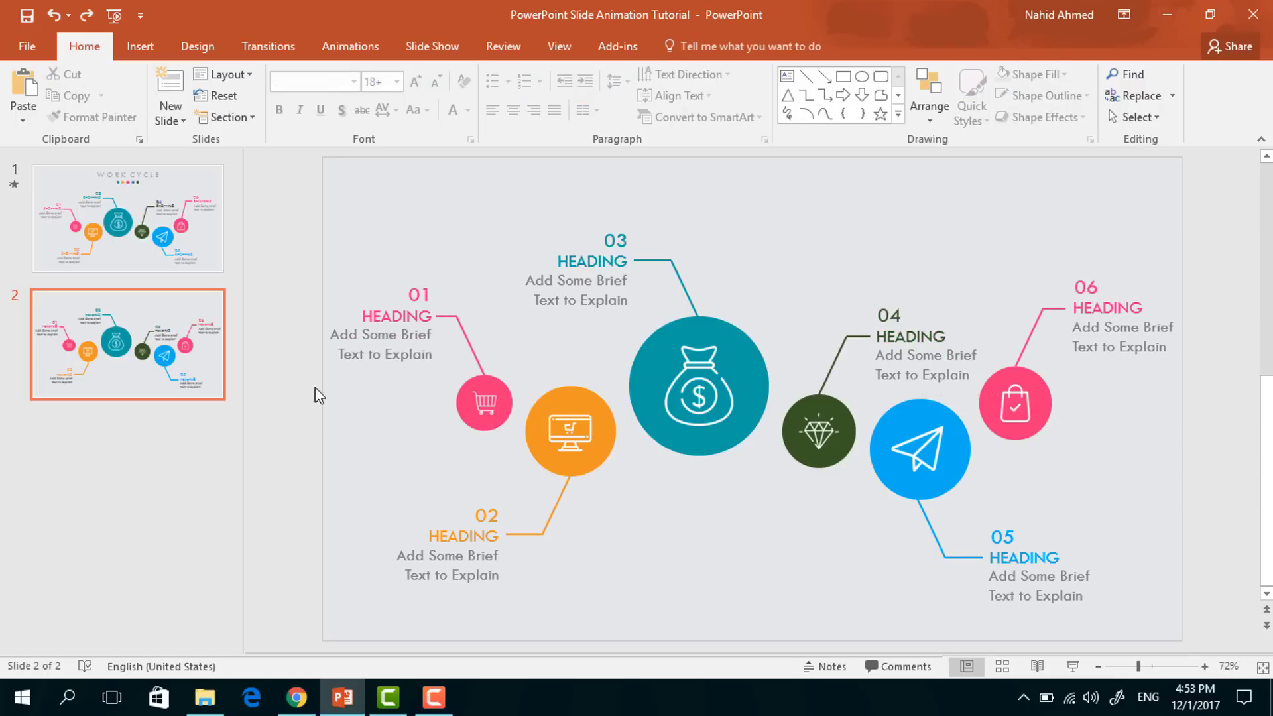
Step: Copy the WORK CYCLE title and dot row from slide 1 and paste them onto slide 2
left_click(162, 225)
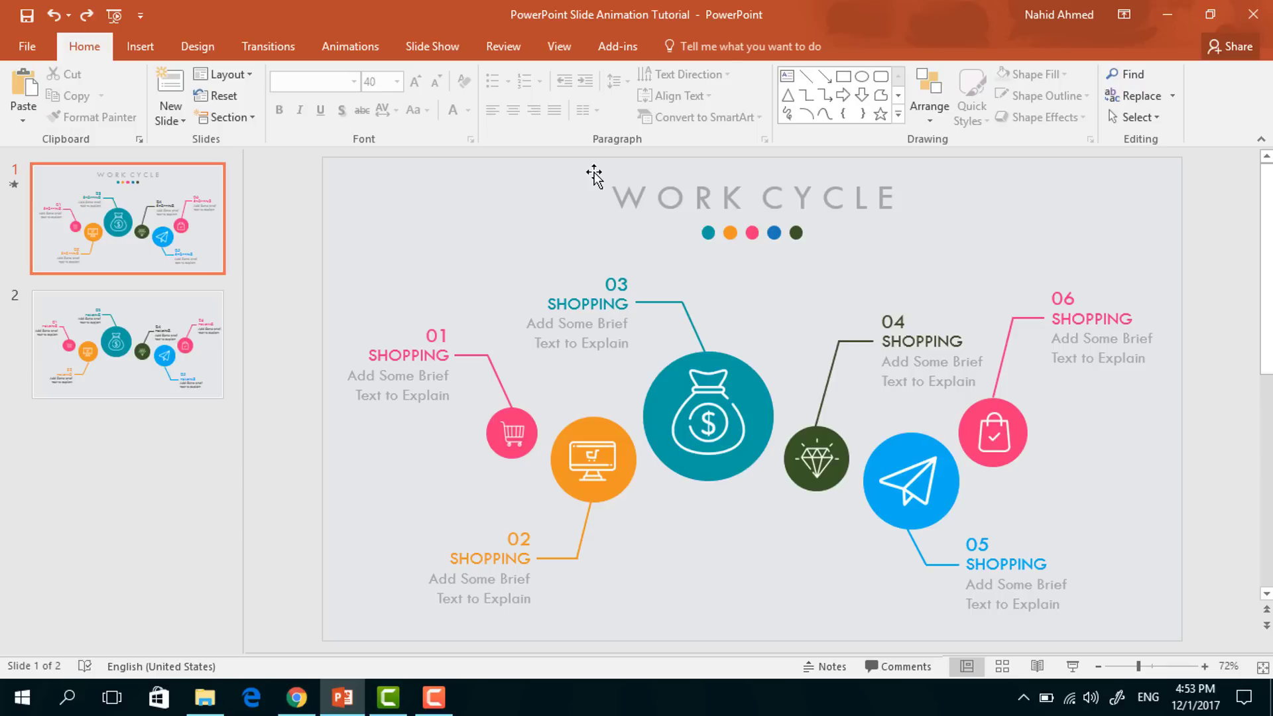
left_click(594, 172)
left_click(705, 237, "shift")
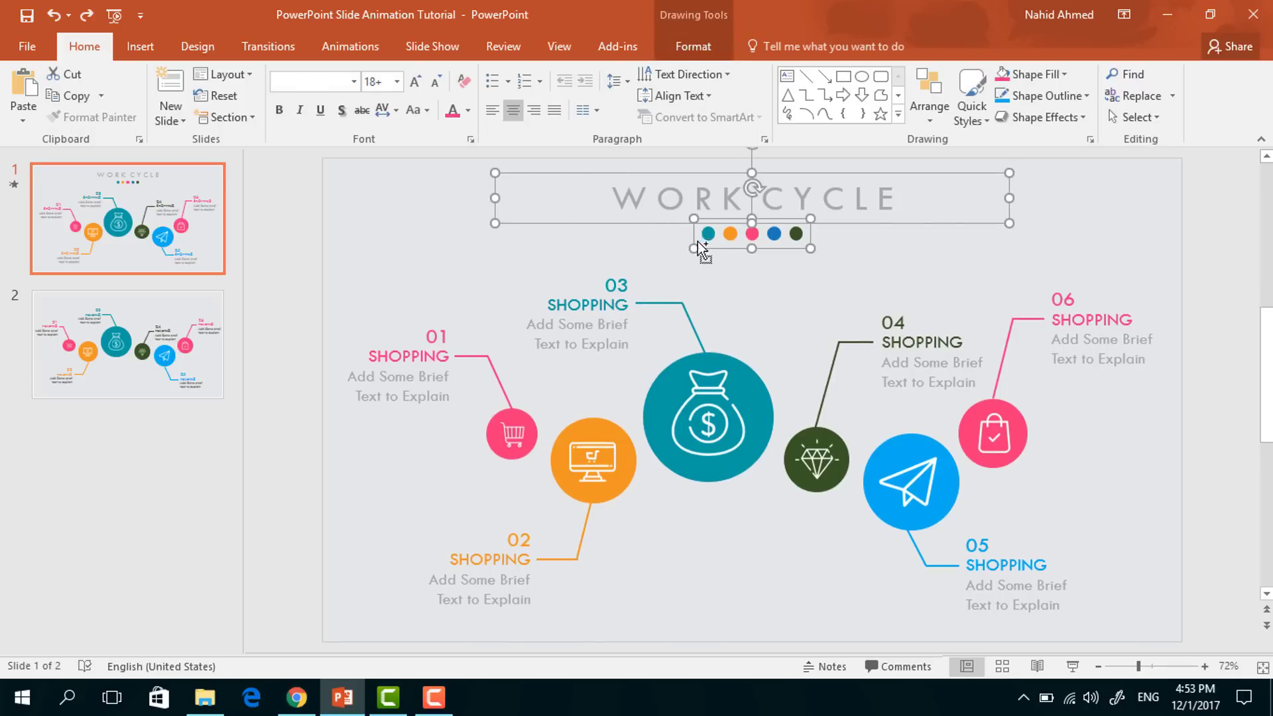
key("ctrl+c")
left_click(213, 292)
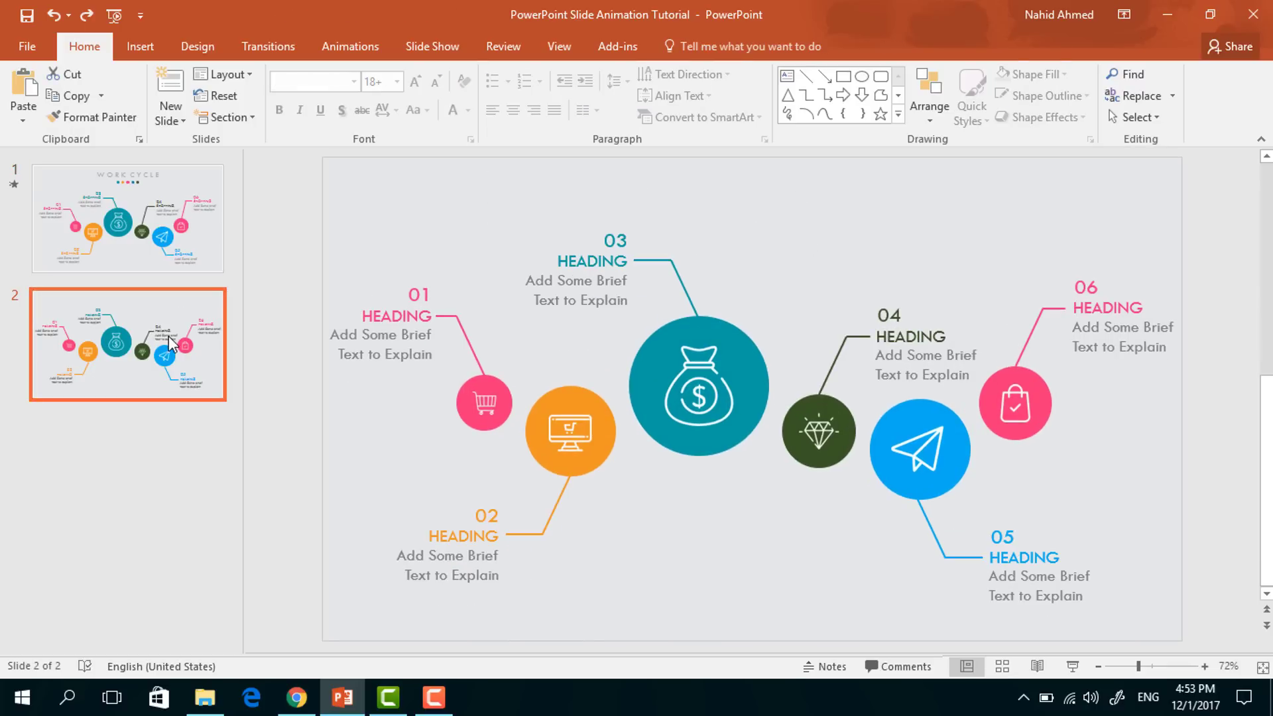
key("ctrl+v")
left_click(1095, 242)
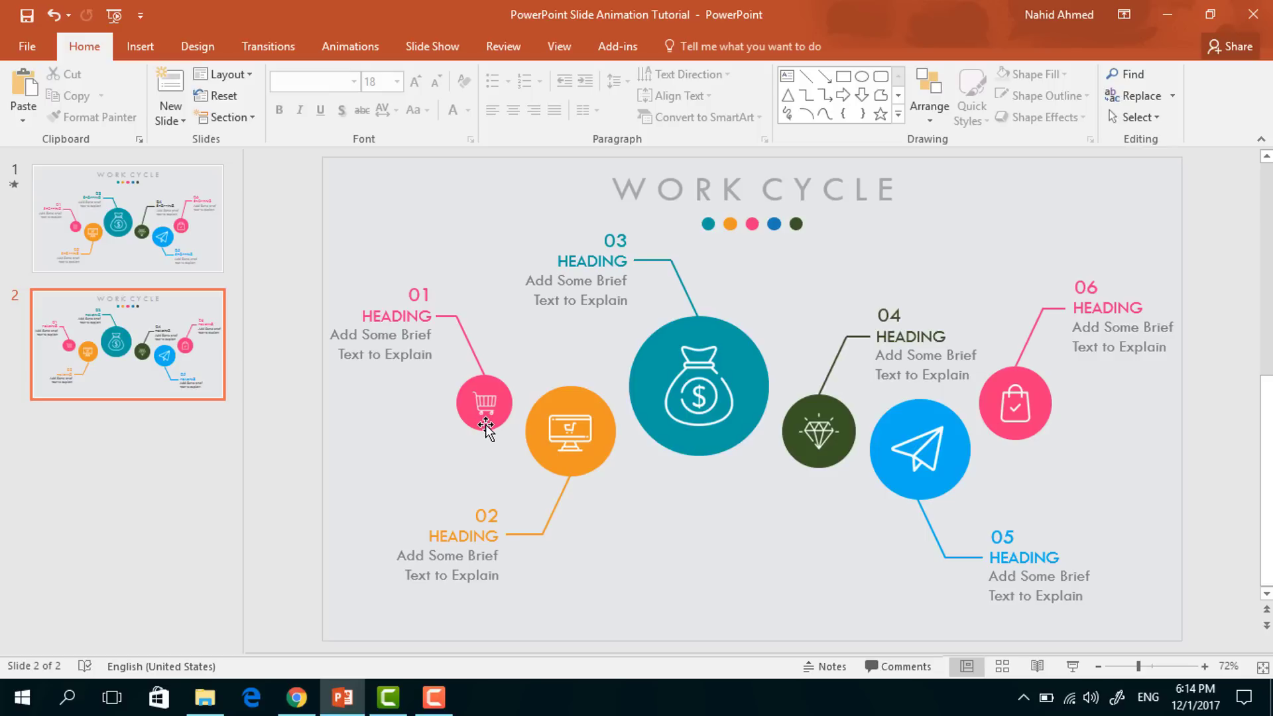
left_click(486, 424)
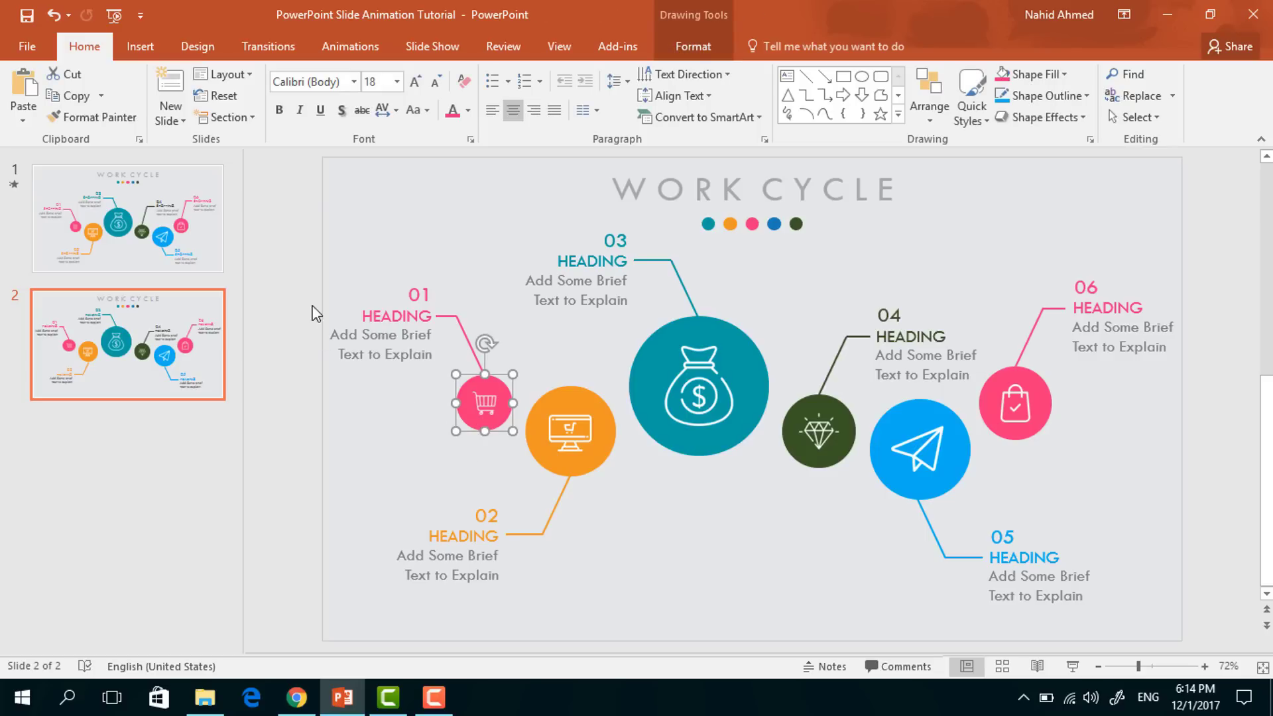
left_click(376, 44)
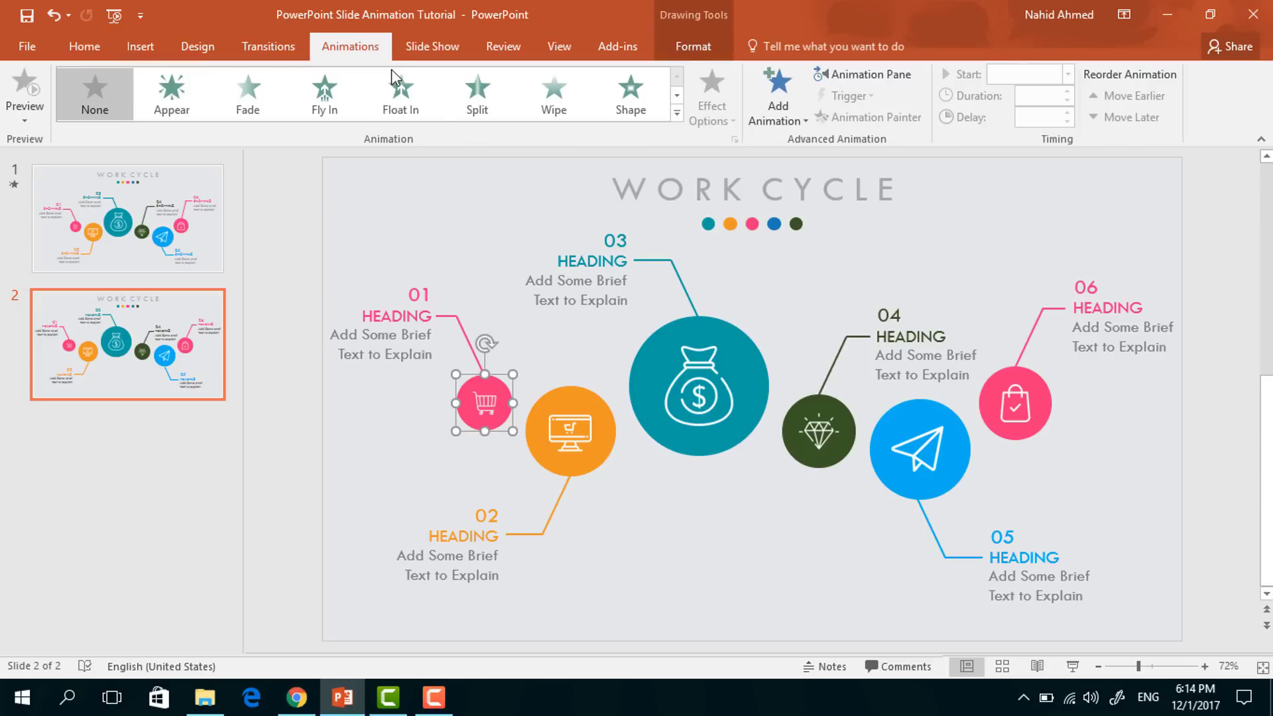
Step: Show the Animation Pane and give the pink circle a Zoom entrance
left_click(861, 74)
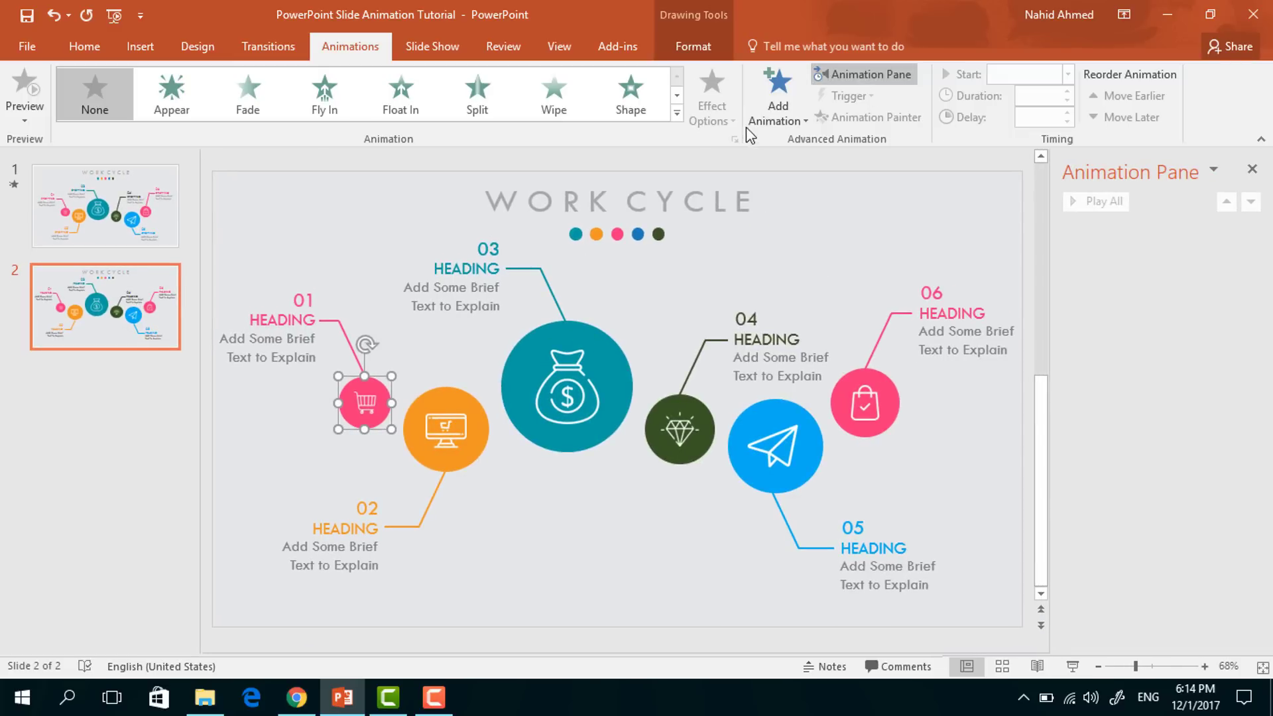
left_click(765, 128)
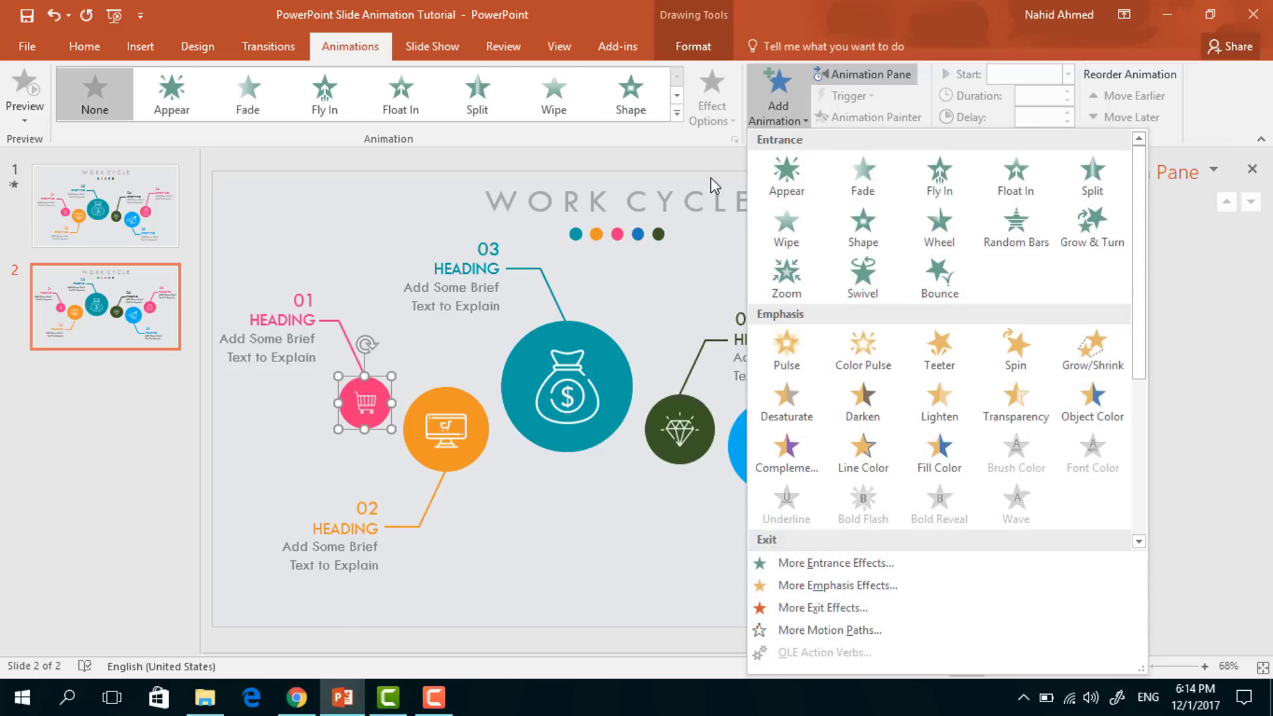
left_click(795, 283)
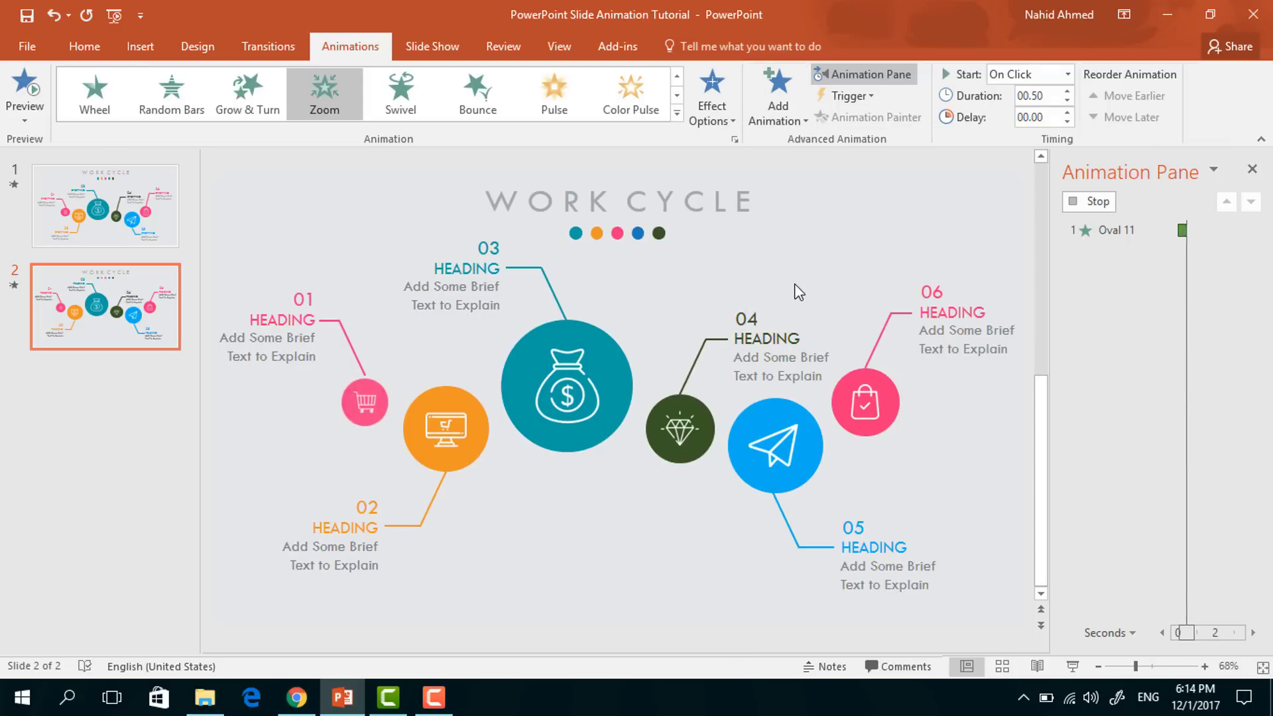
Step: Give the cart icon a Zoom entrance starting After Previous with a 0.10-second delay
left_click(365, 402)
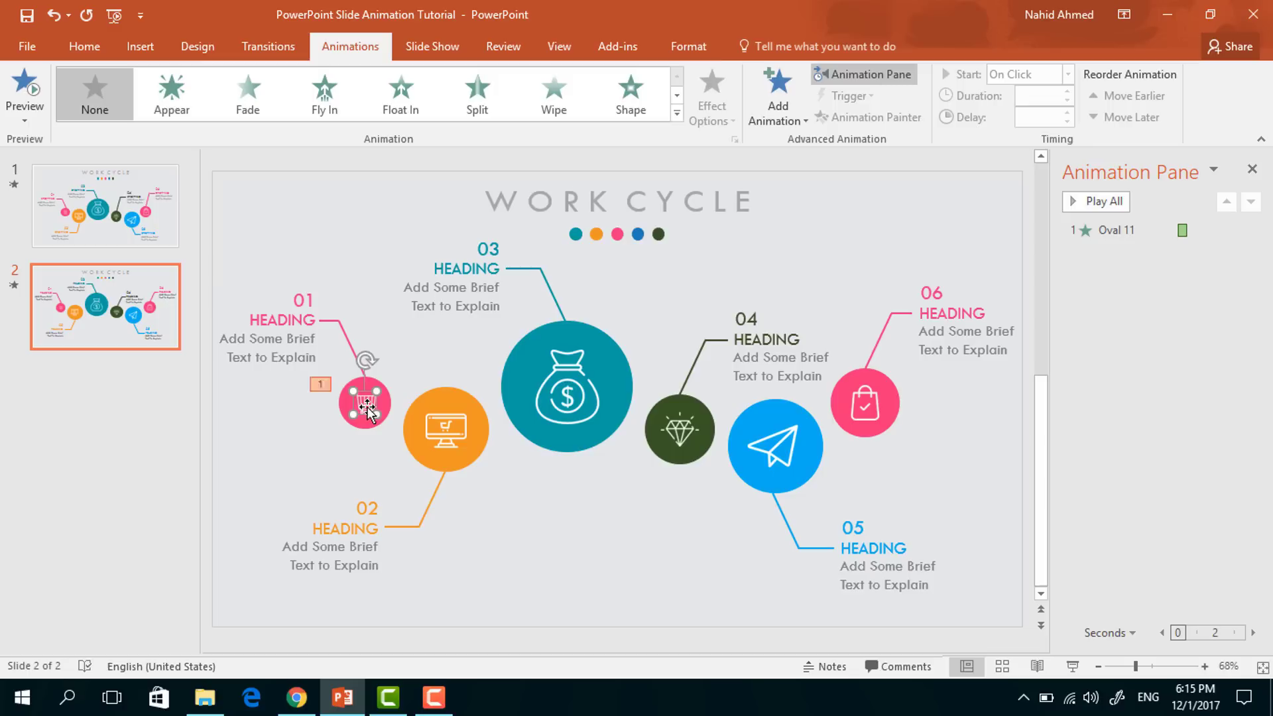
left_click(770, 122)
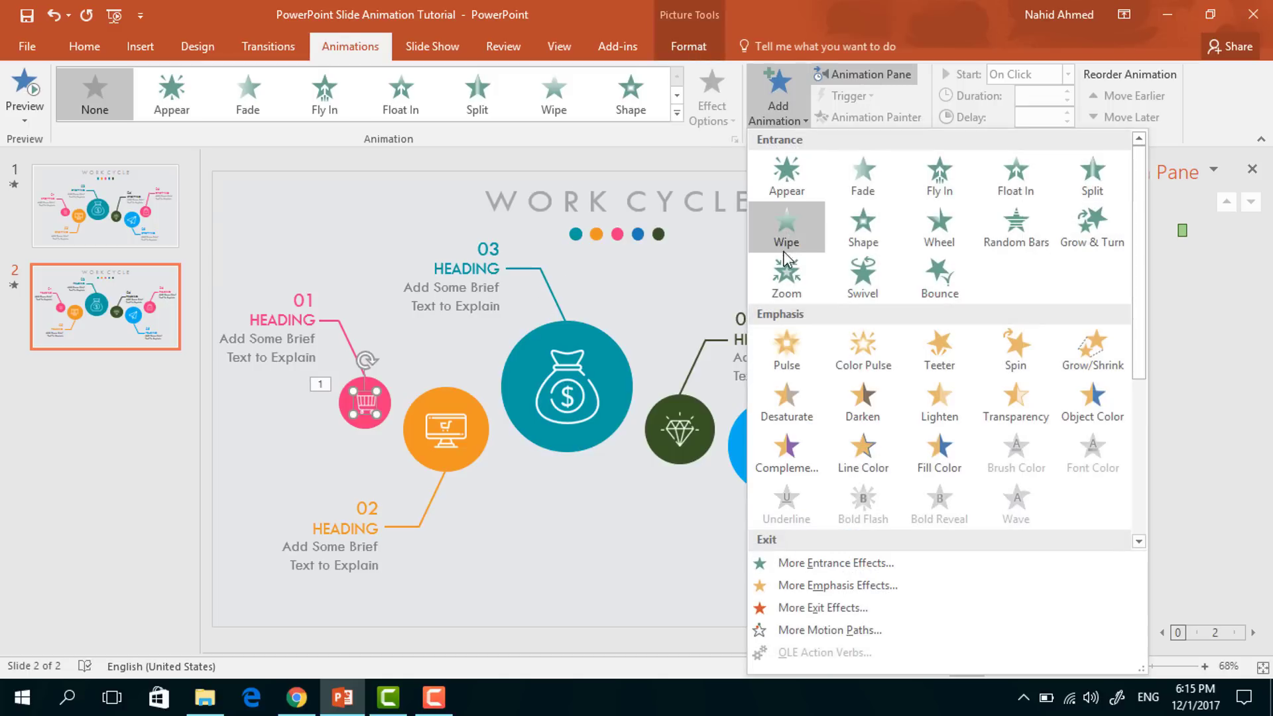
left_click(795, 280)
left_click(1067, 74)
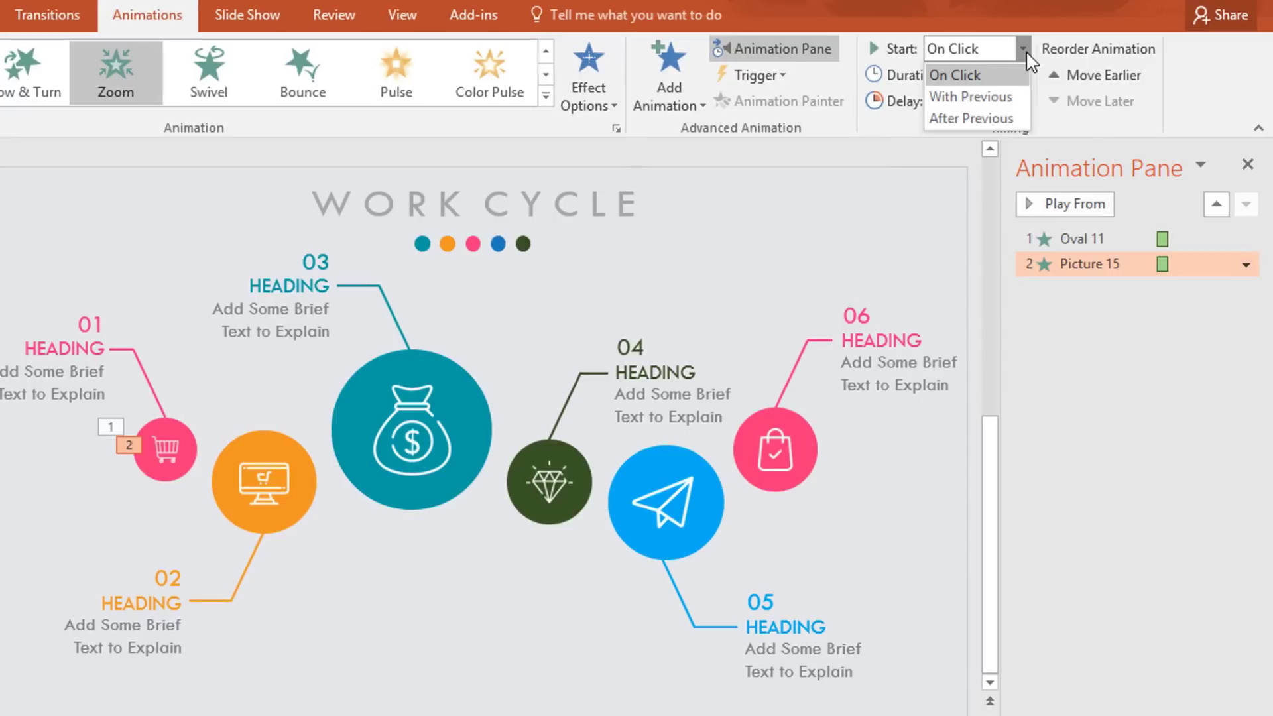
left_click(955, 121)
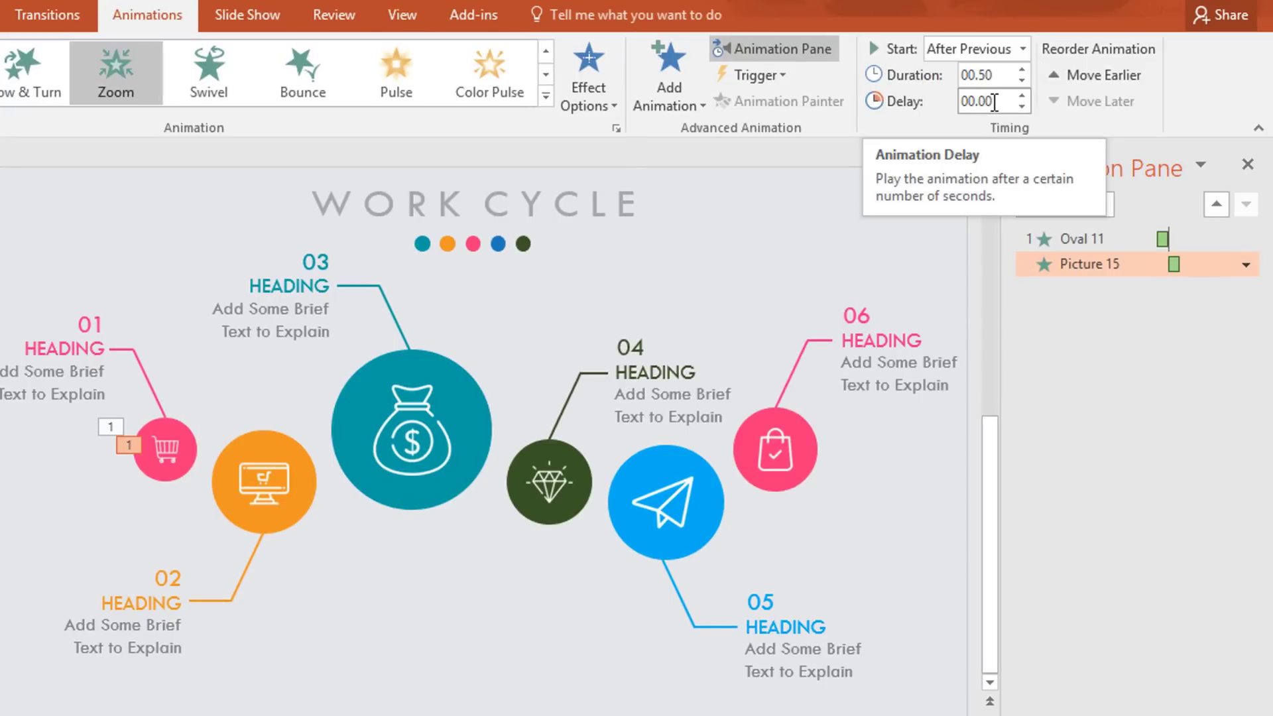
left_click(993, 102)
type("0")
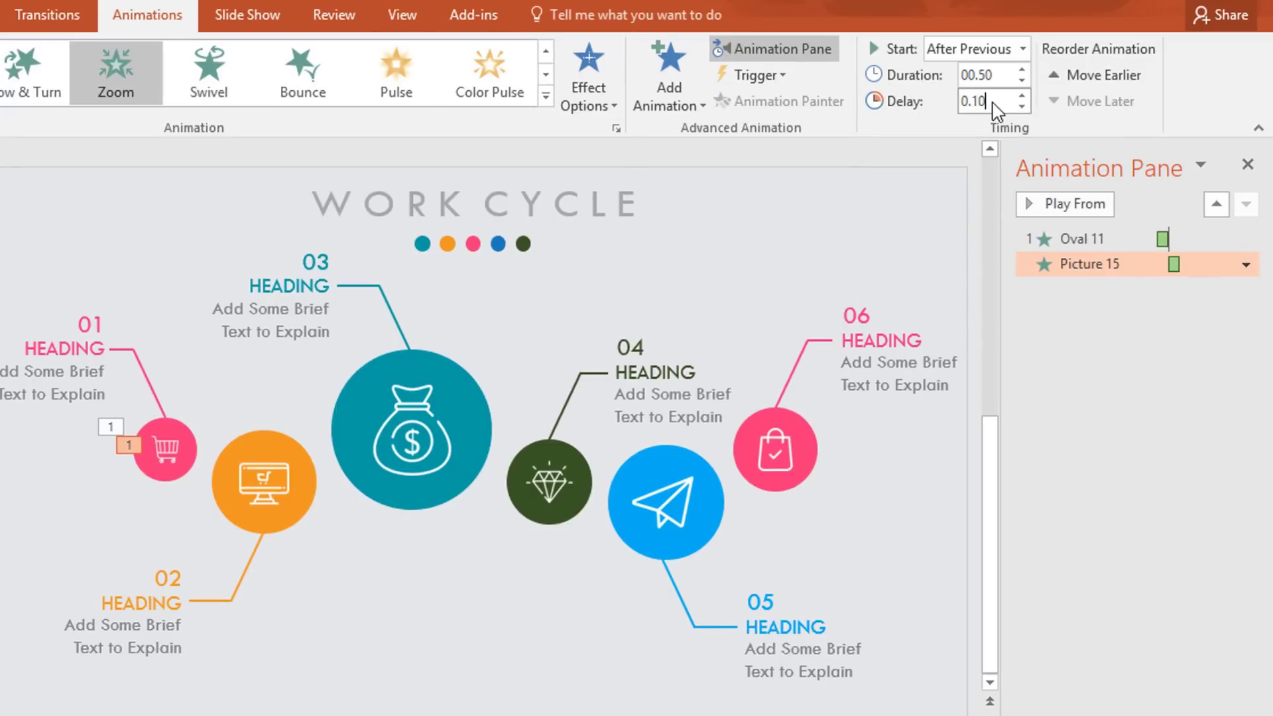
type(".10")
Step: Make the pink 01 connector line Wipe in From Right, starting After Previous, and change its delay
left_click(144, 383)
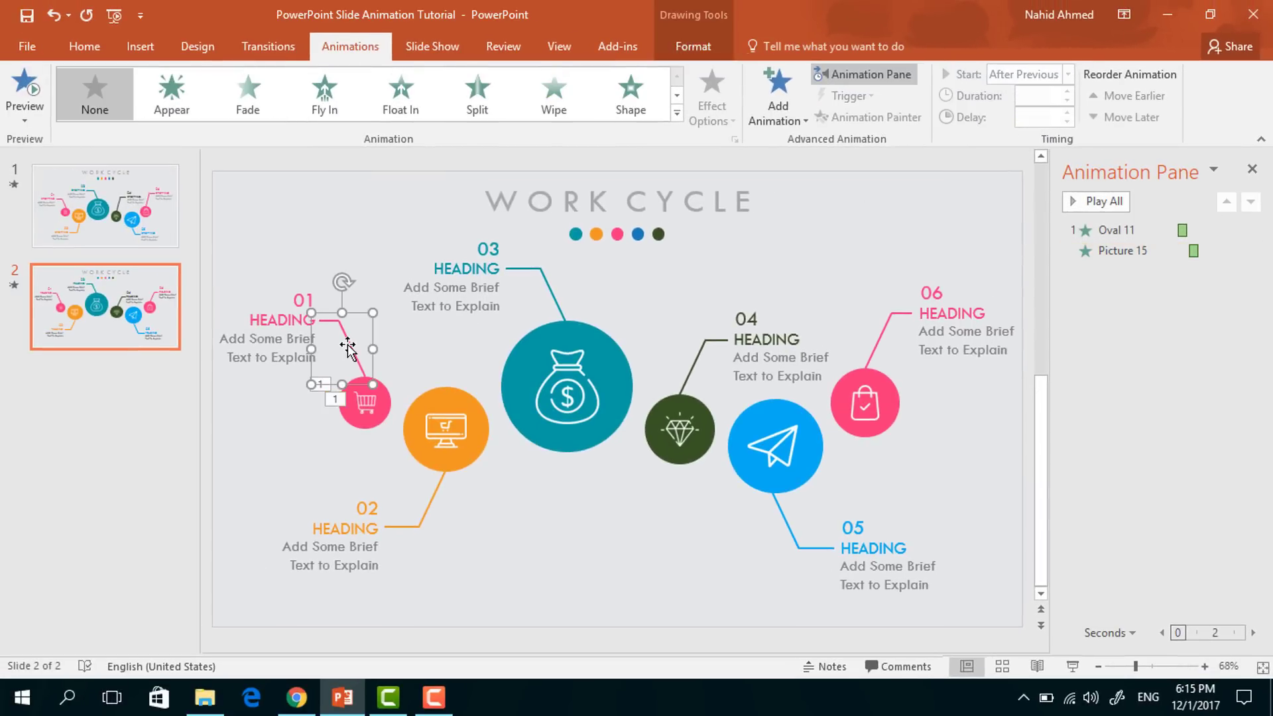
left_click(789, 118)
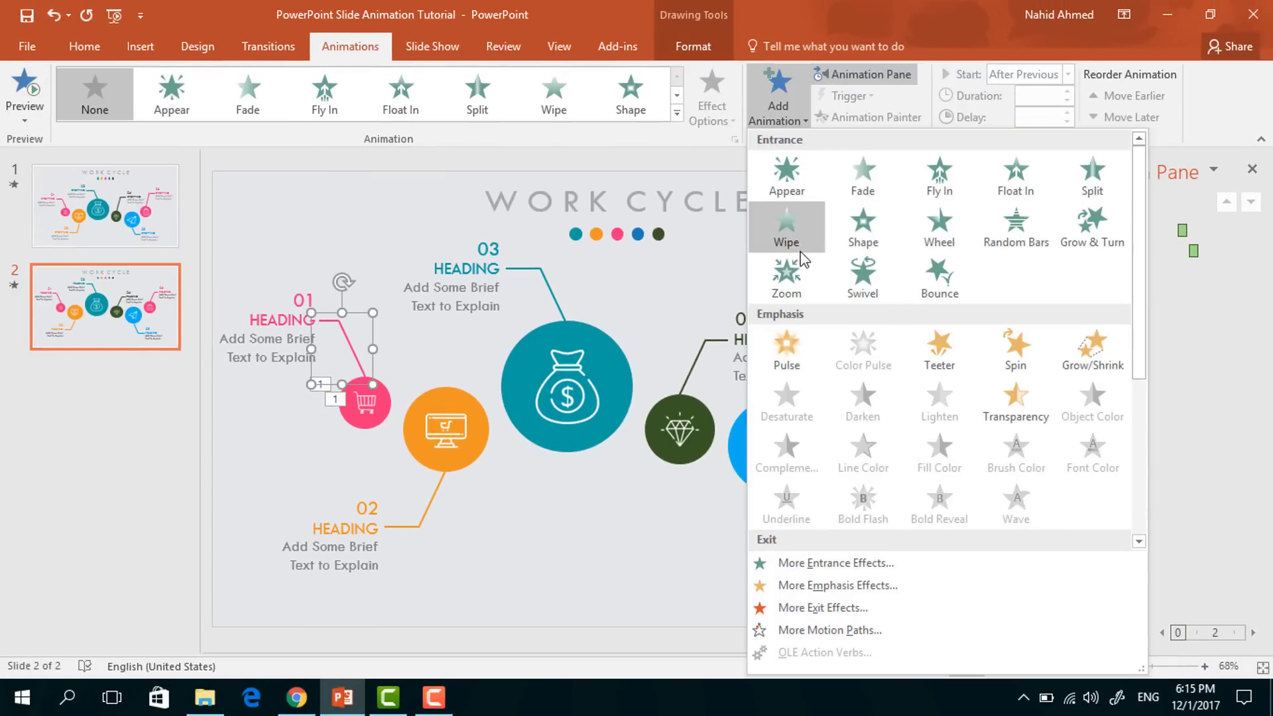
left_click(806, 231)
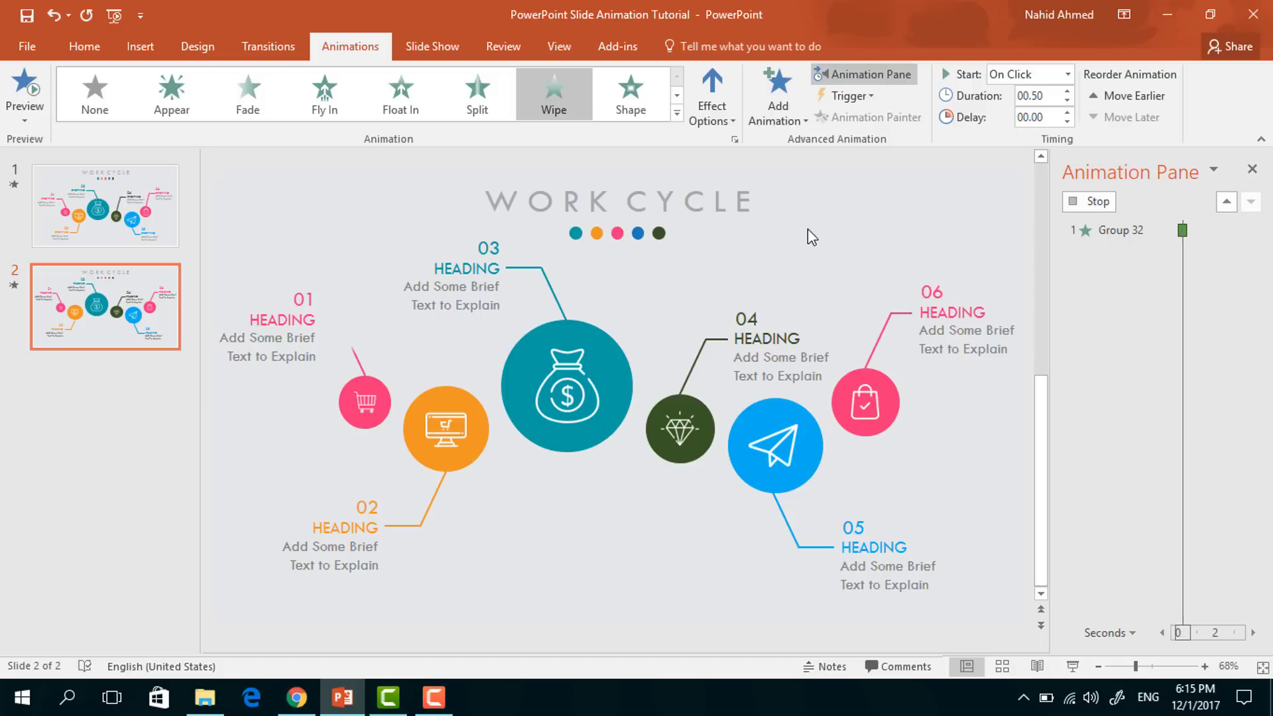
left_click(709, 112)
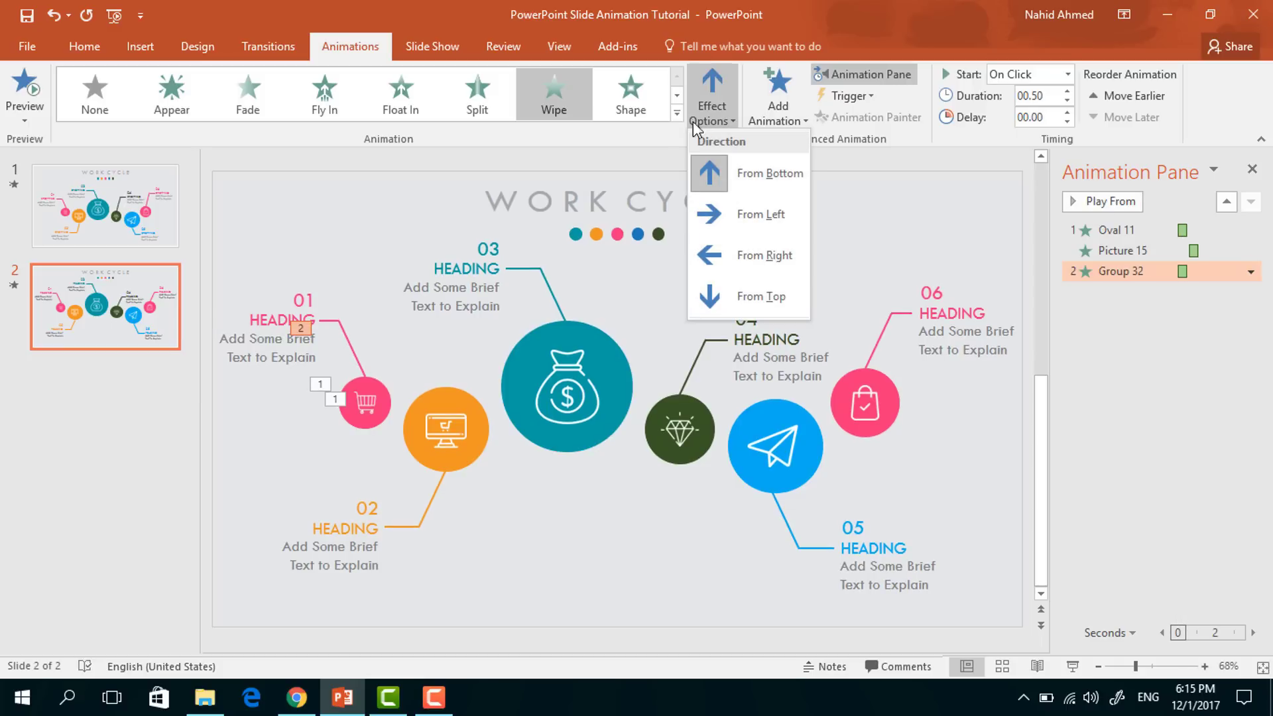
left_click(748, 253)
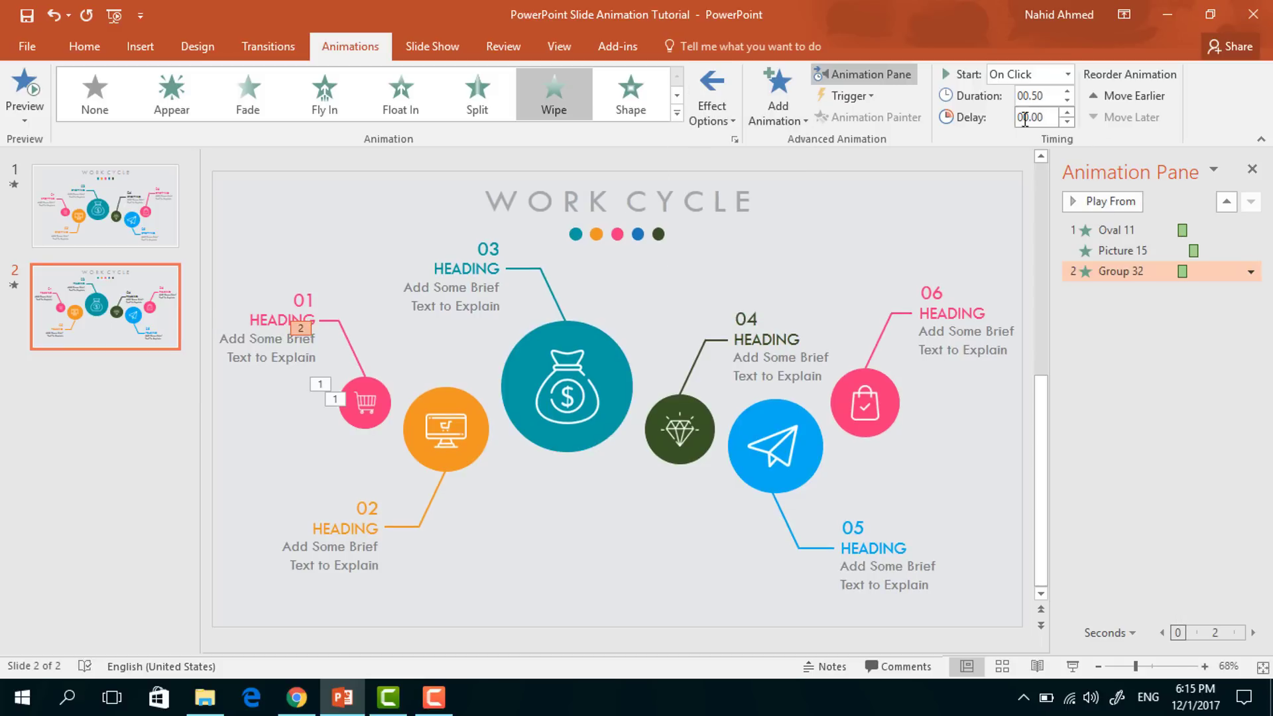
left_click(1067, 74)
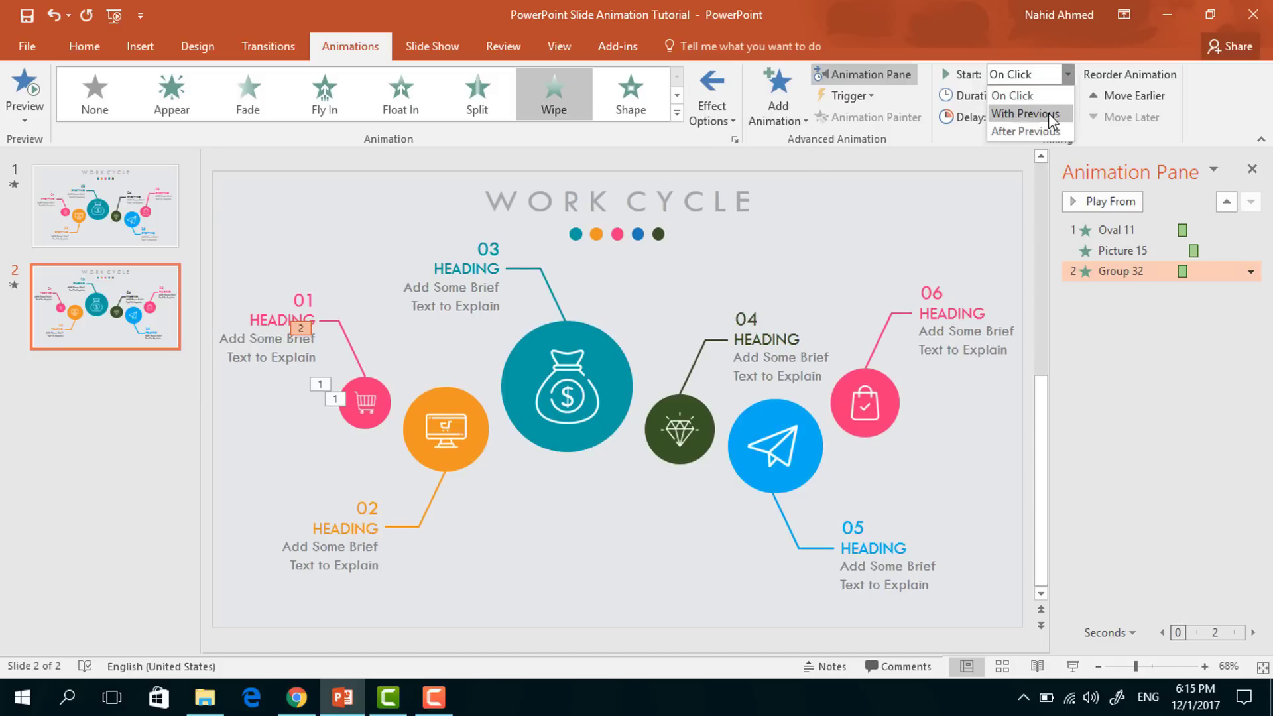
left_click(1052, 132)
double_click(1038, 117)
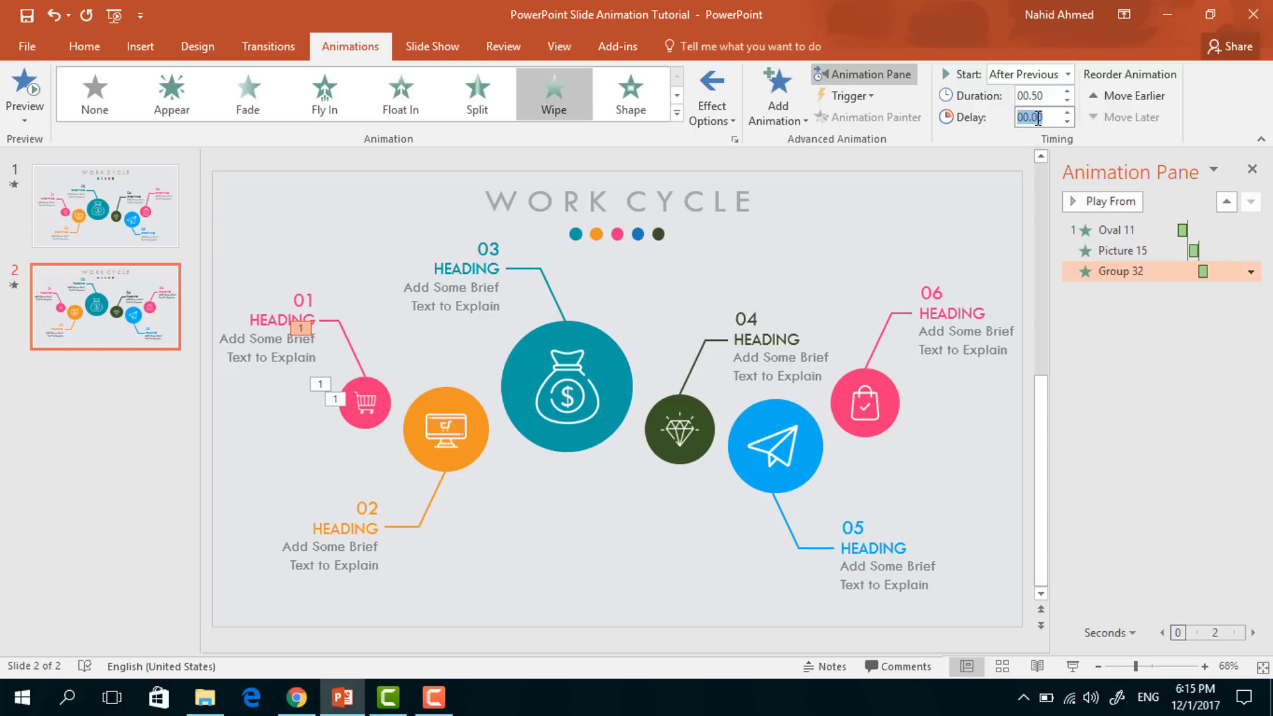
type("0.")
Step: Give the 01 heading a Zoom entrance starting After Previous
left_click(305, 282)
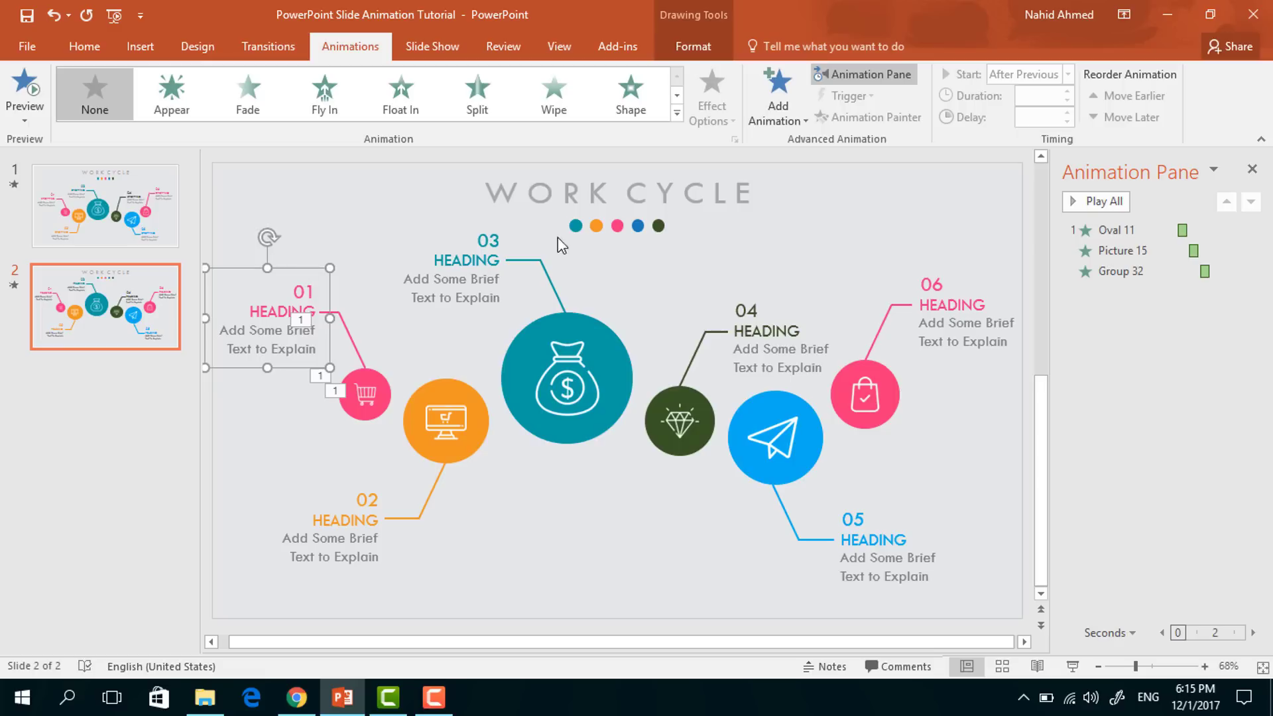
left_click(774, 121)
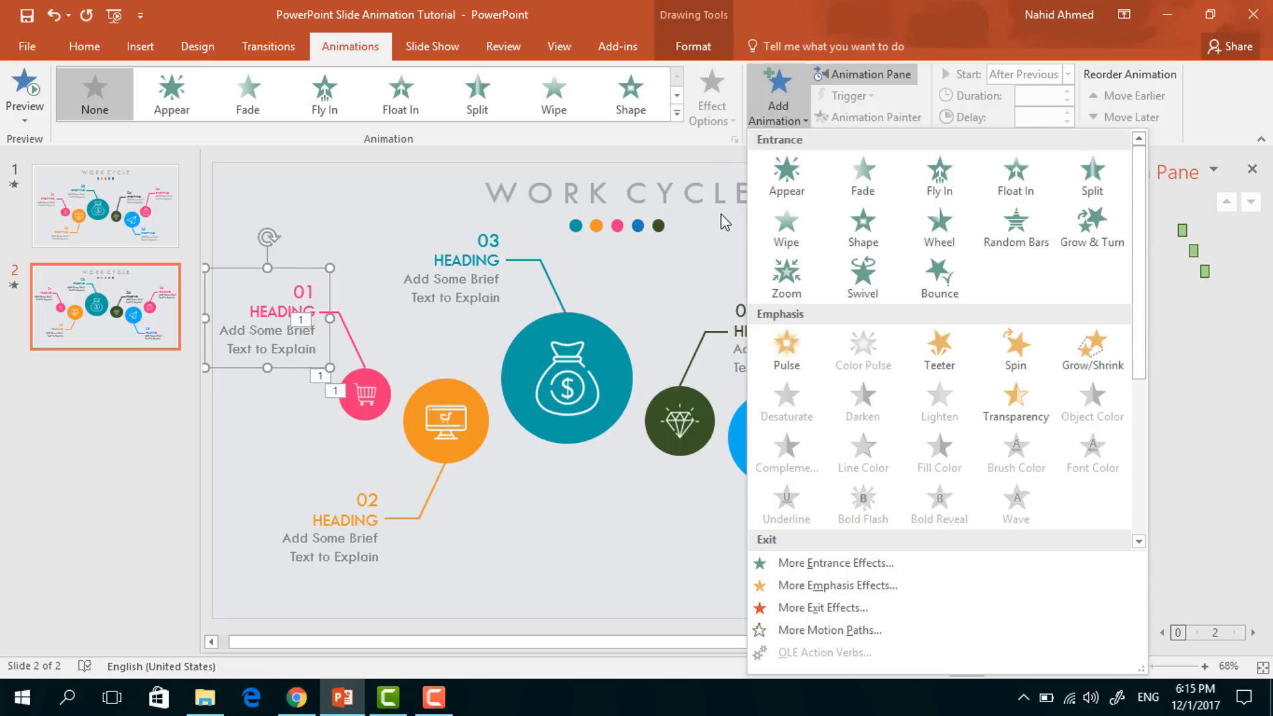
left_click(786, 278)
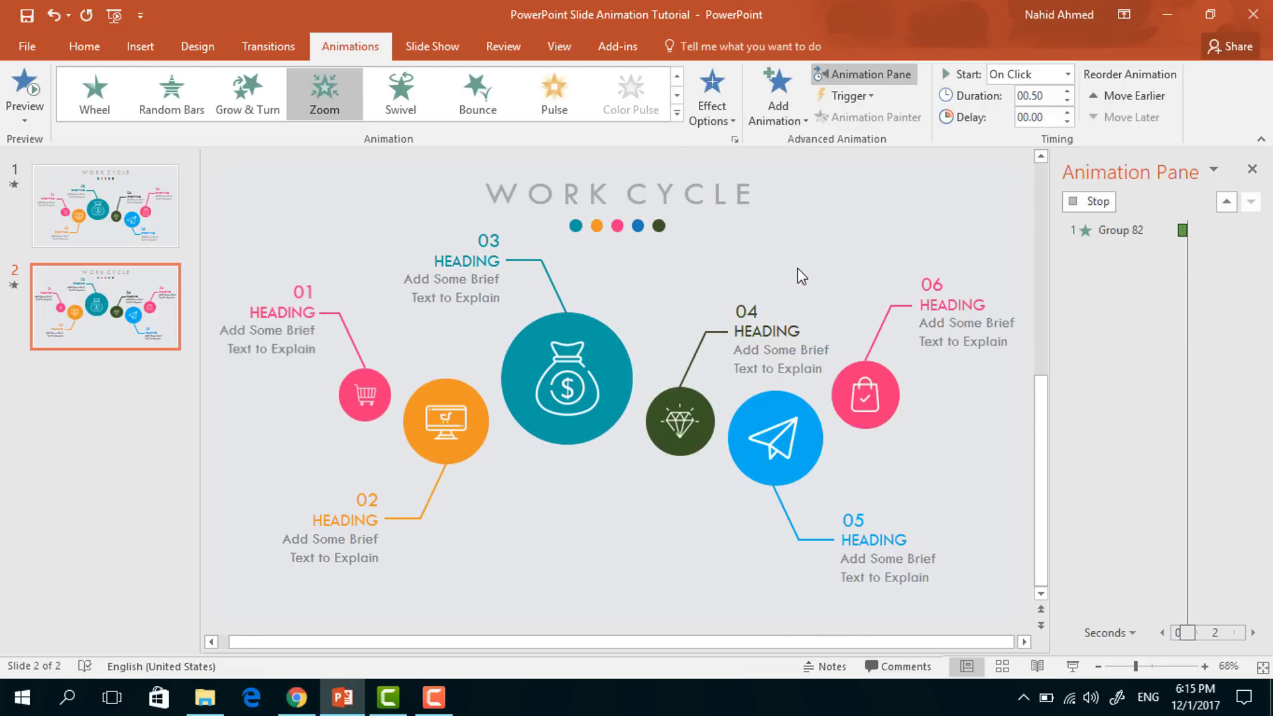
left_click(1067, 74)
left_click(1011, 131)
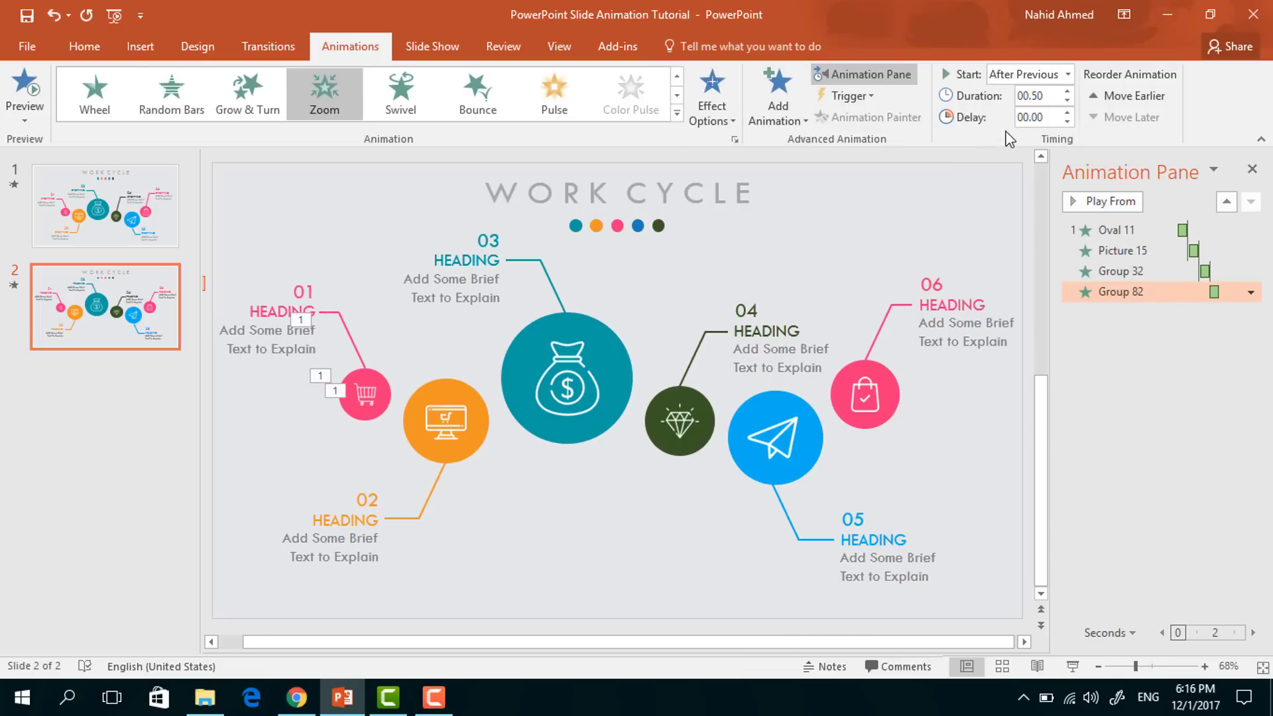
left_click(1040, 119)
Step: Give the orange 02 circle a Zoom entrance, After Previous with a 0.1-second delay
left_click(485, 430)
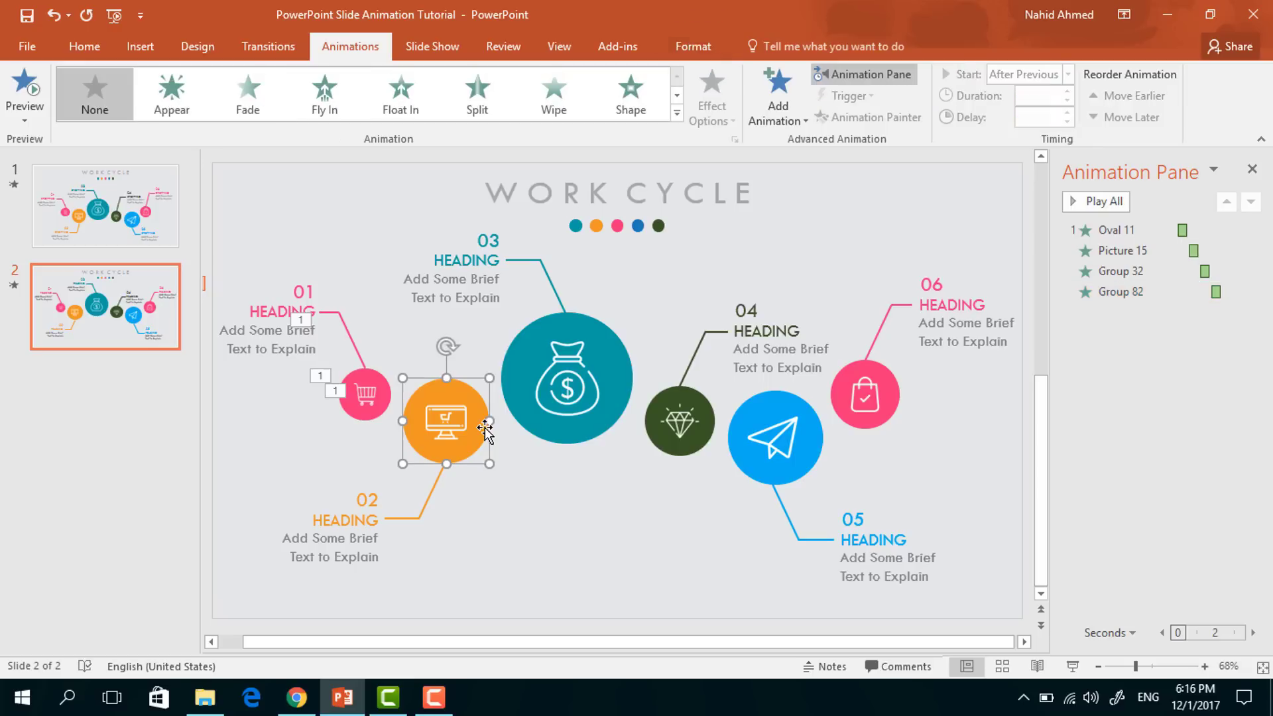
left_click(783, 124)
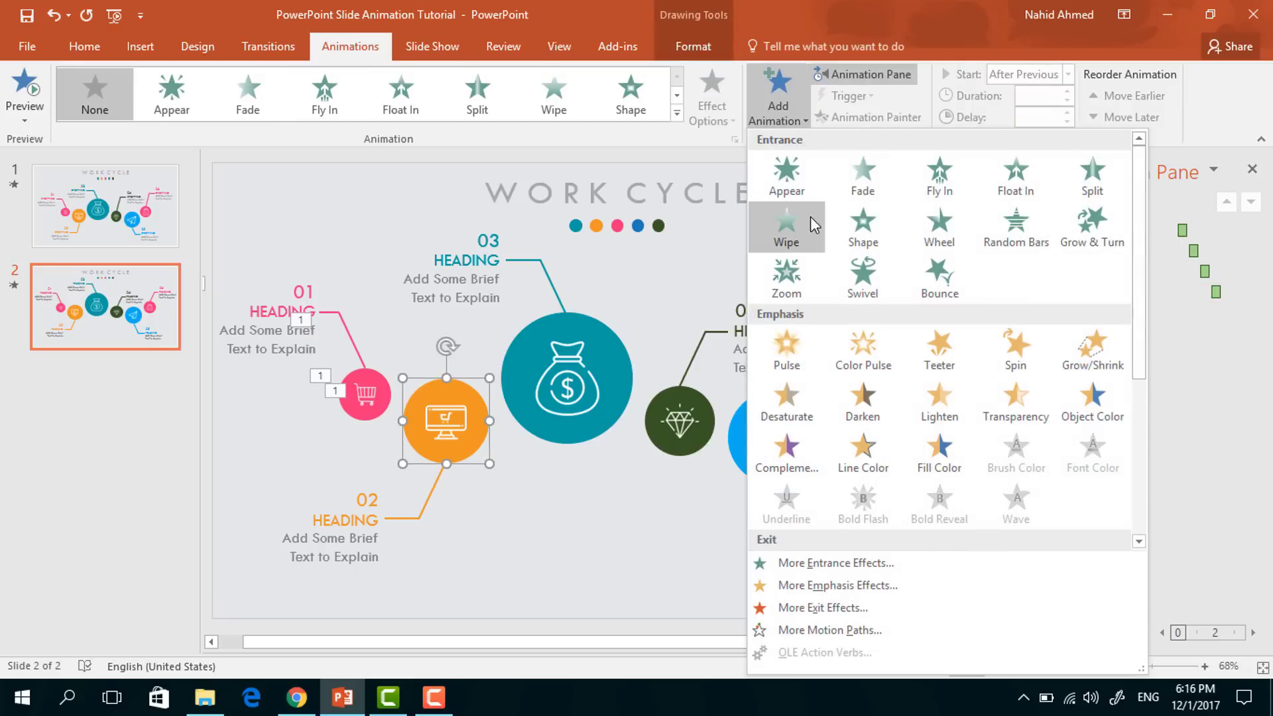
left_click(790, 277)
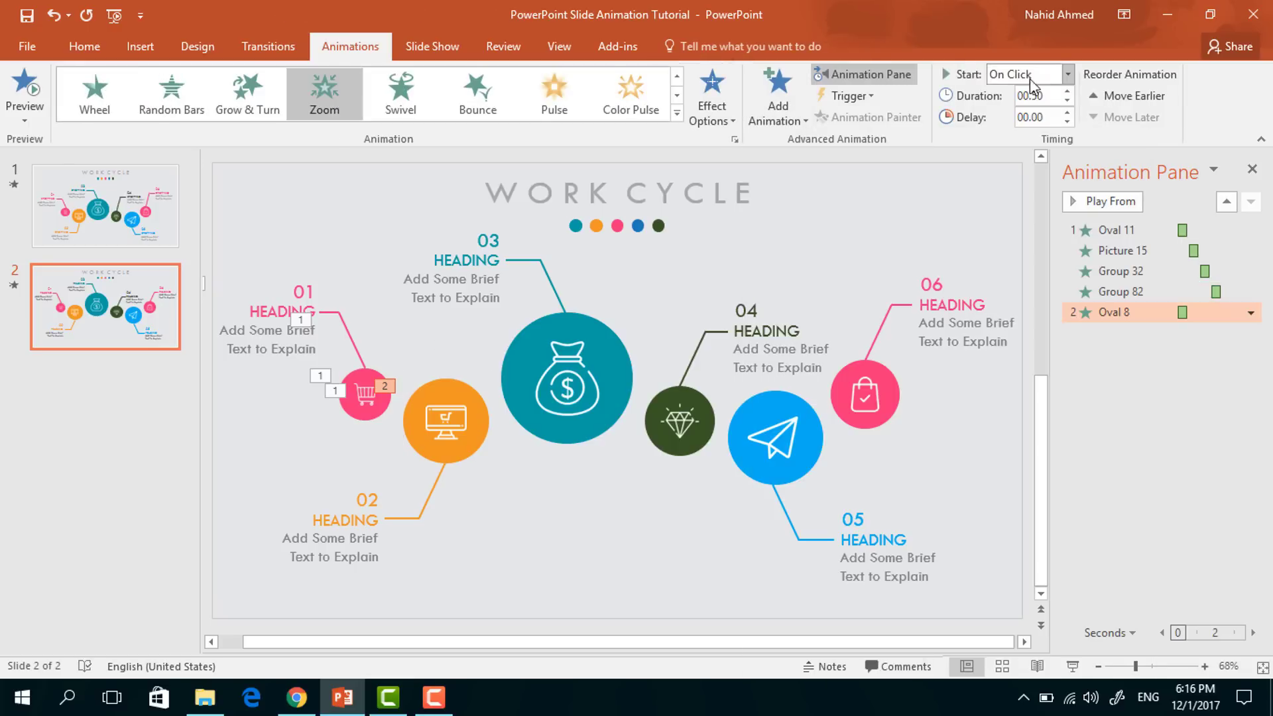
left_click(1069, 74)
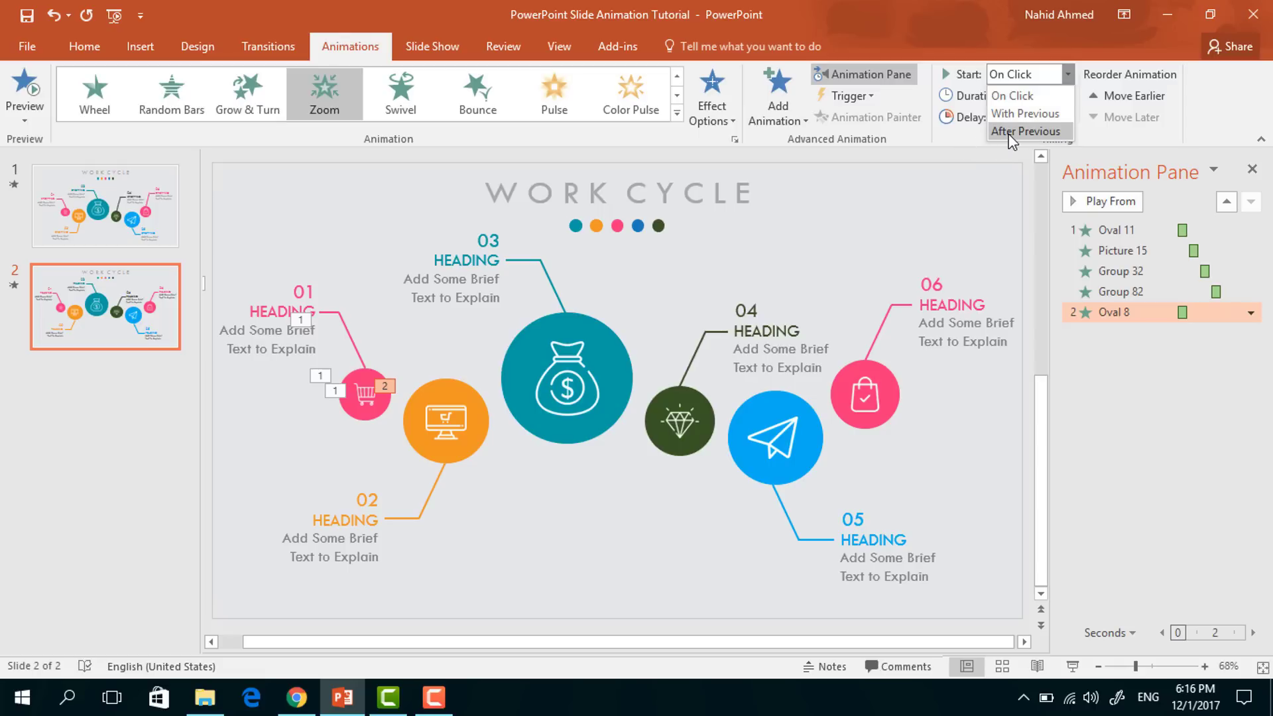
left_click(1010, 132)
left_click(1042, 118)
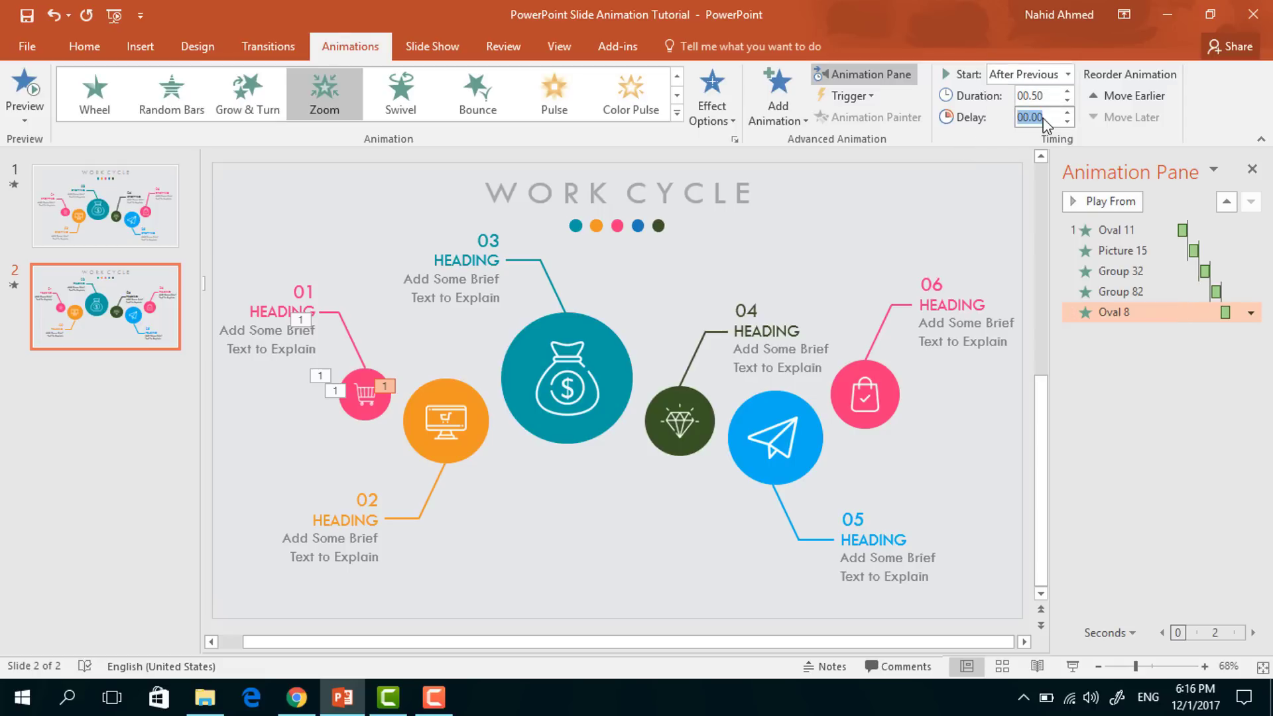
type("0.1")
key("Return")
Step: Give the monitor icon a Zoom entrance starting After Previous and change its delay
left_click(450, 425)
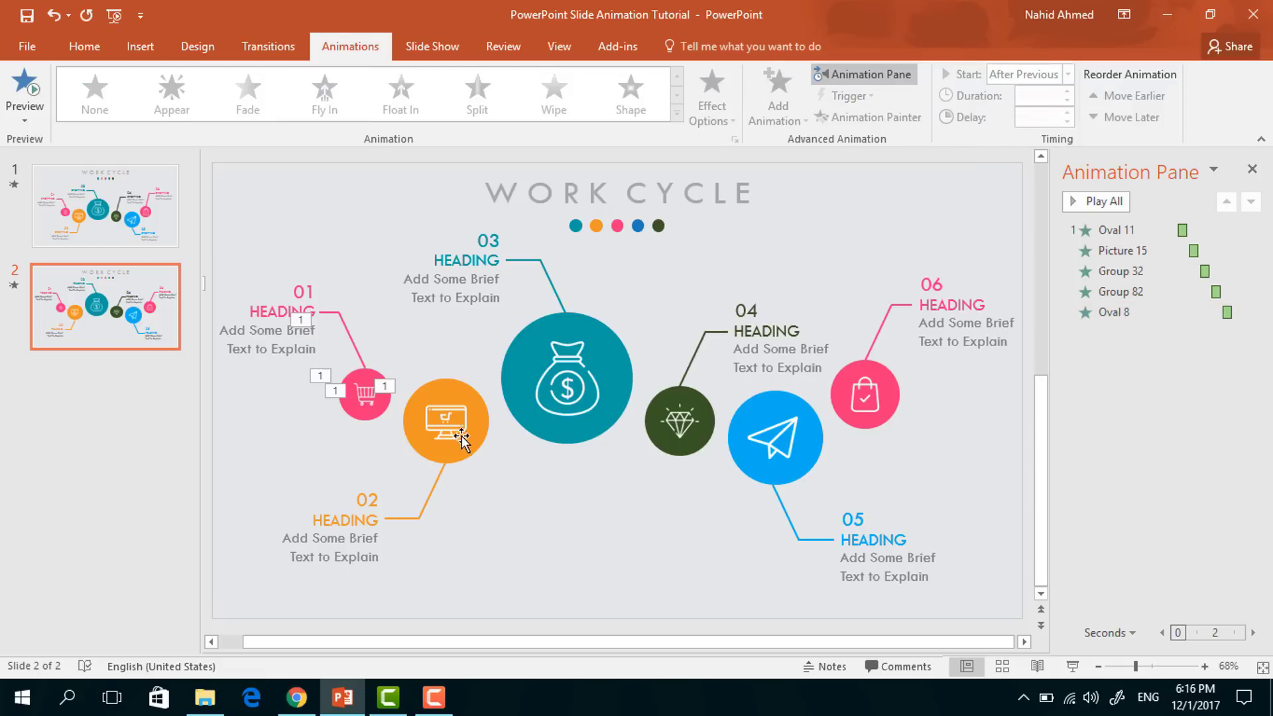
left_click(799, 126)
left_click(791, 278)
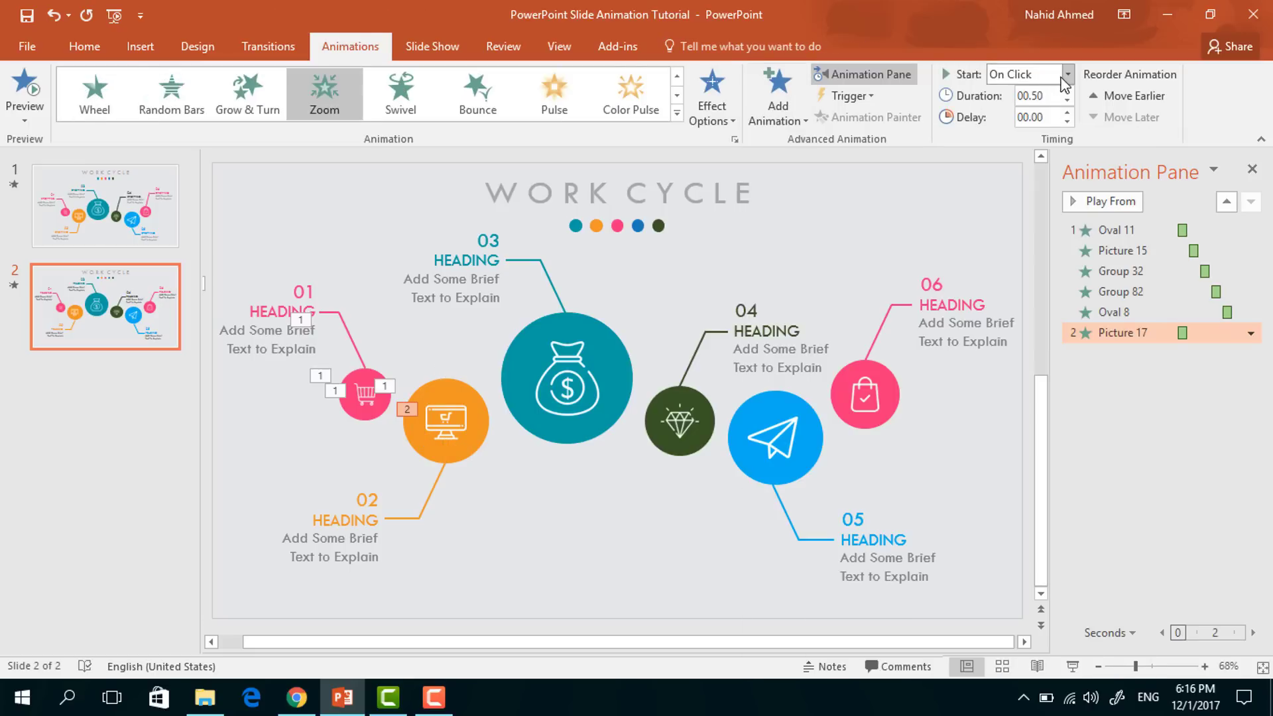
left_click(1067, 74)
left_click(1046, 132)
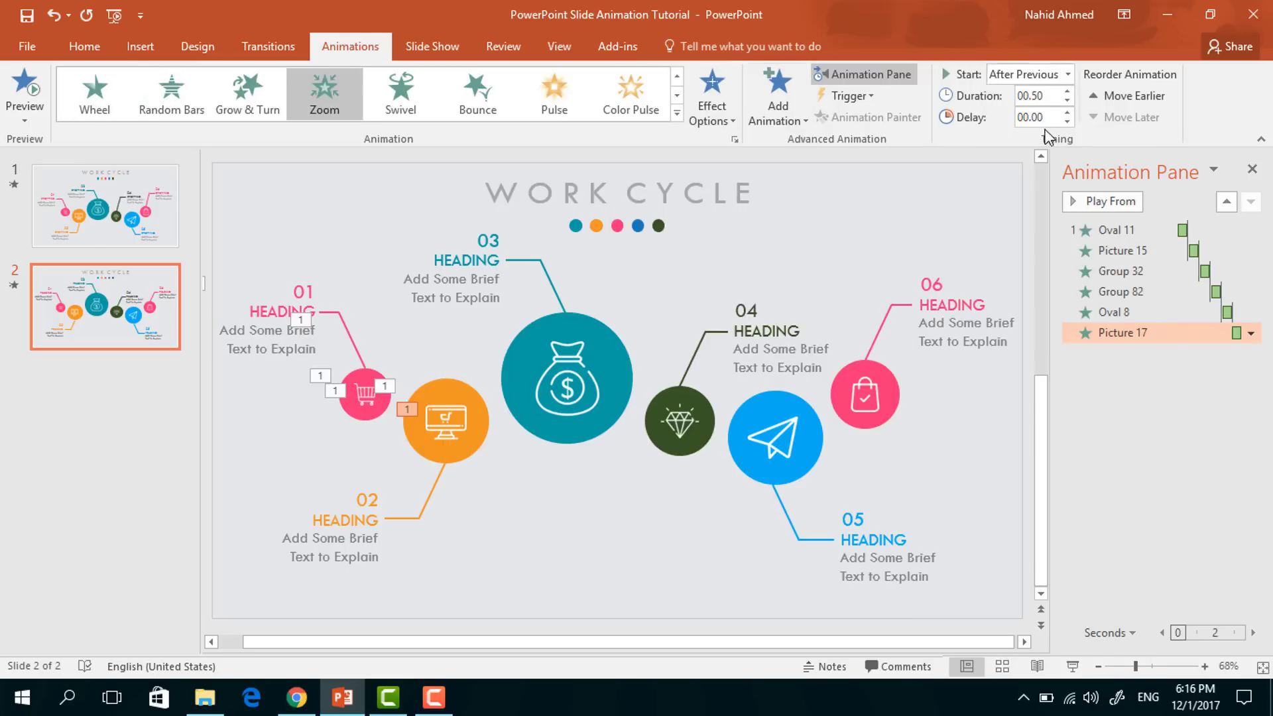
left_click(1046, 116)
type("0")
Step: Make the orange 02 connector Wipe in From Right, After Previous with a 0.10-second delay
left_click(435, 487)
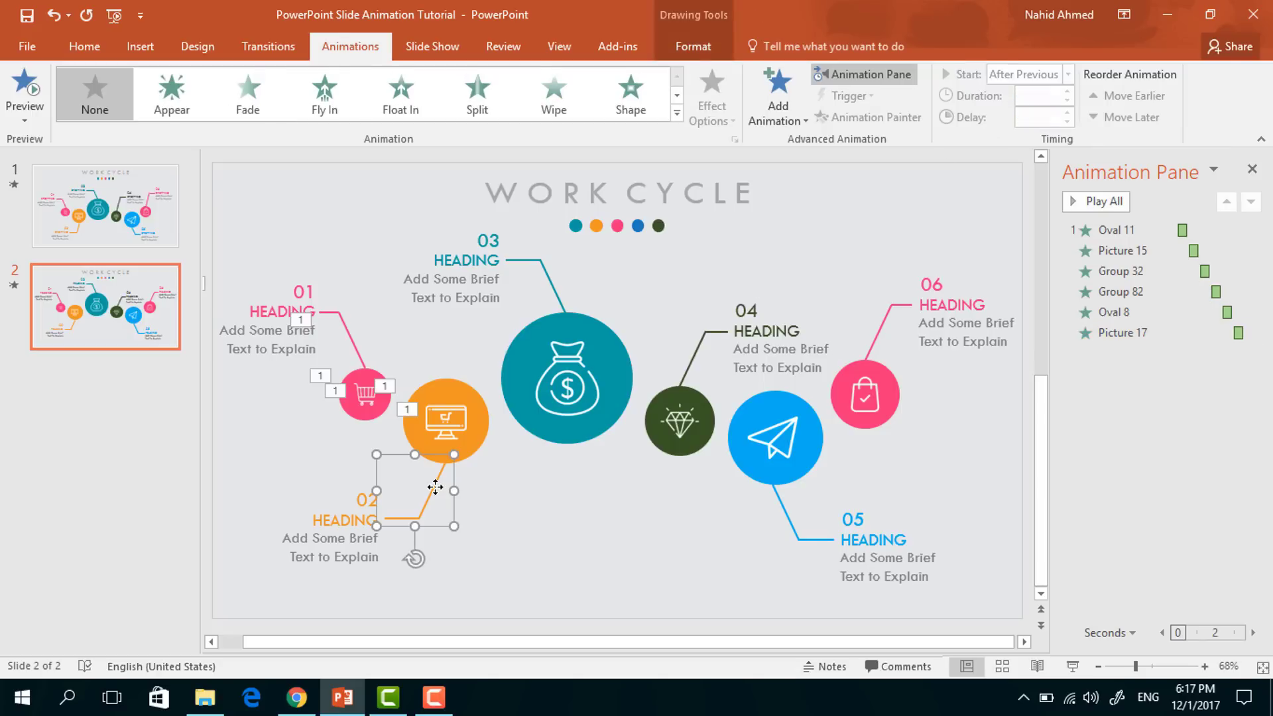
left_click(781, 121)
left_click(791, 226)
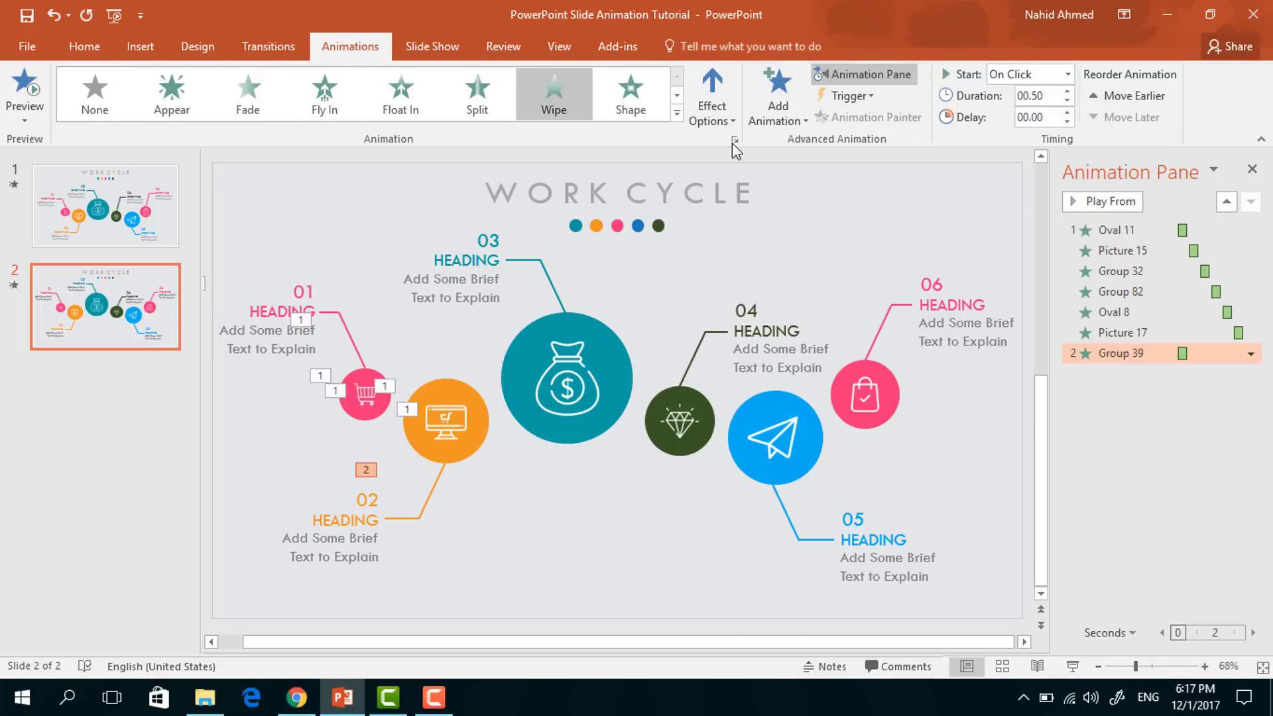
left_click(714, 122)
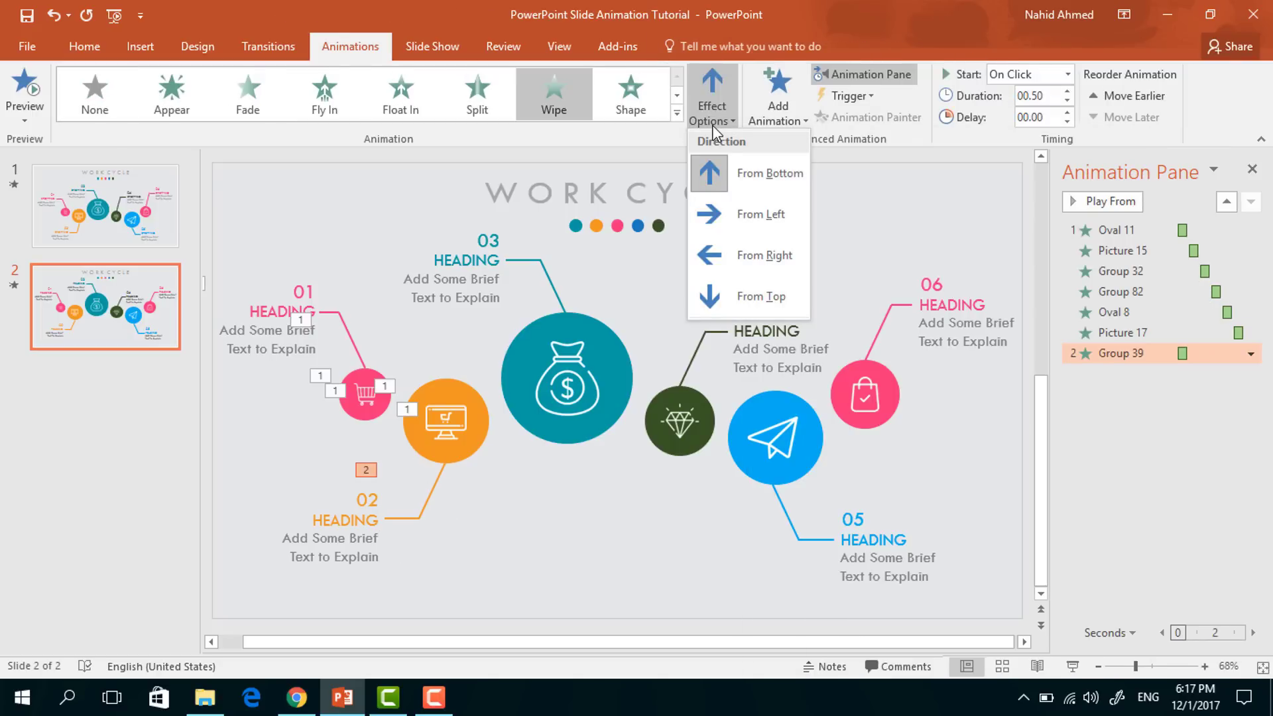
left_click(742, 253)
left_click(1068, 76)
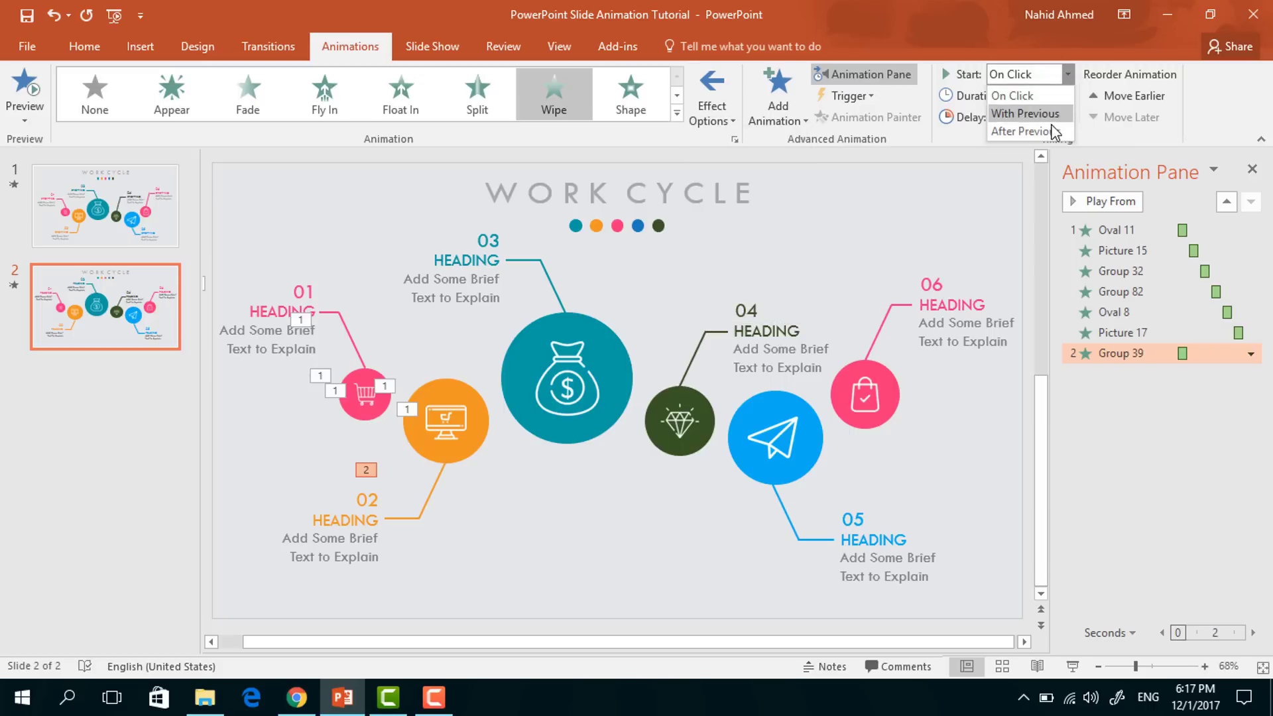
left_click(1037, 129)
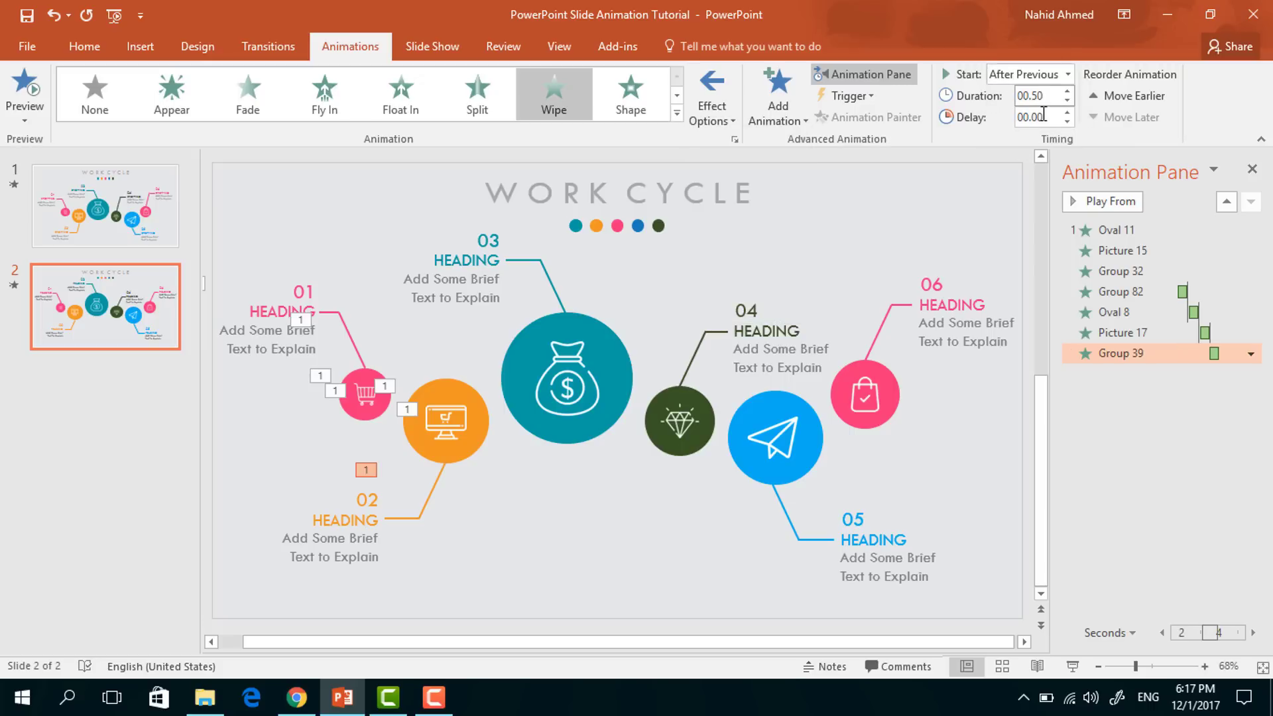
double_click(1046, 116)
type("0.10")
Step: Zoom in the 02 heading After Previous with a 0.10-second delay, then play the slideshow
left_click(382, 494)
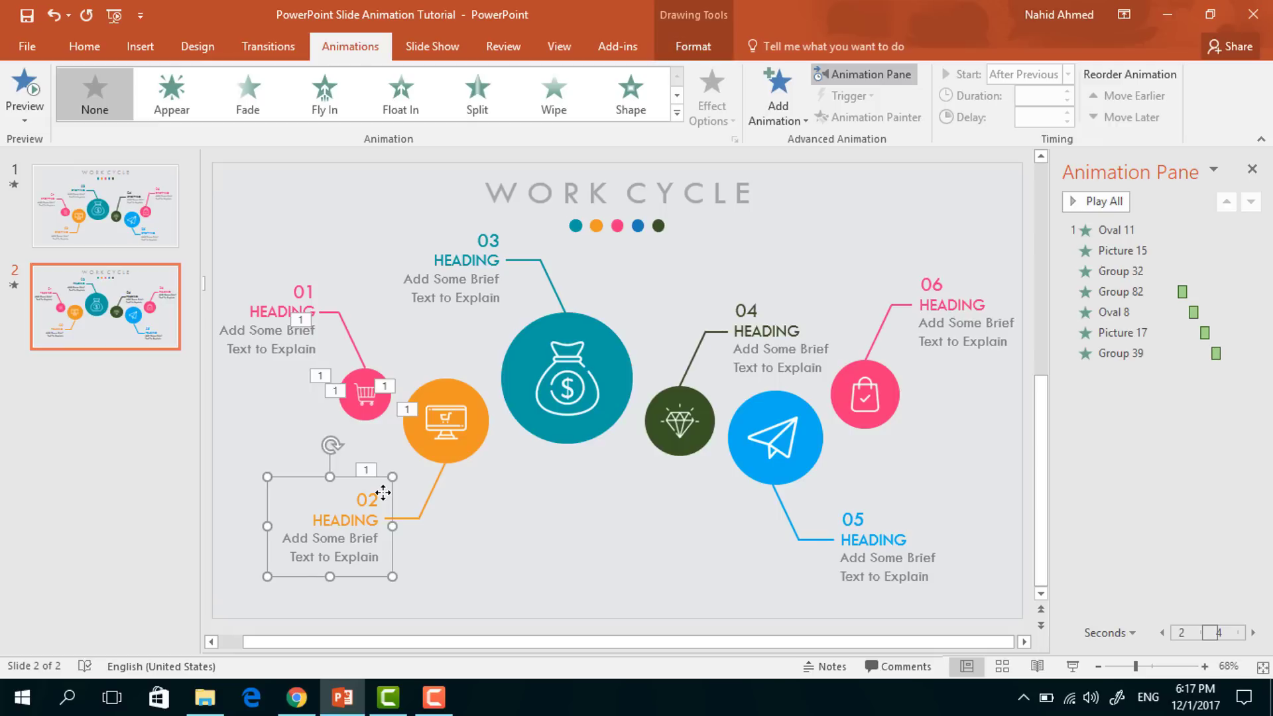
left_click(800, 118)
left_click(782, 260)
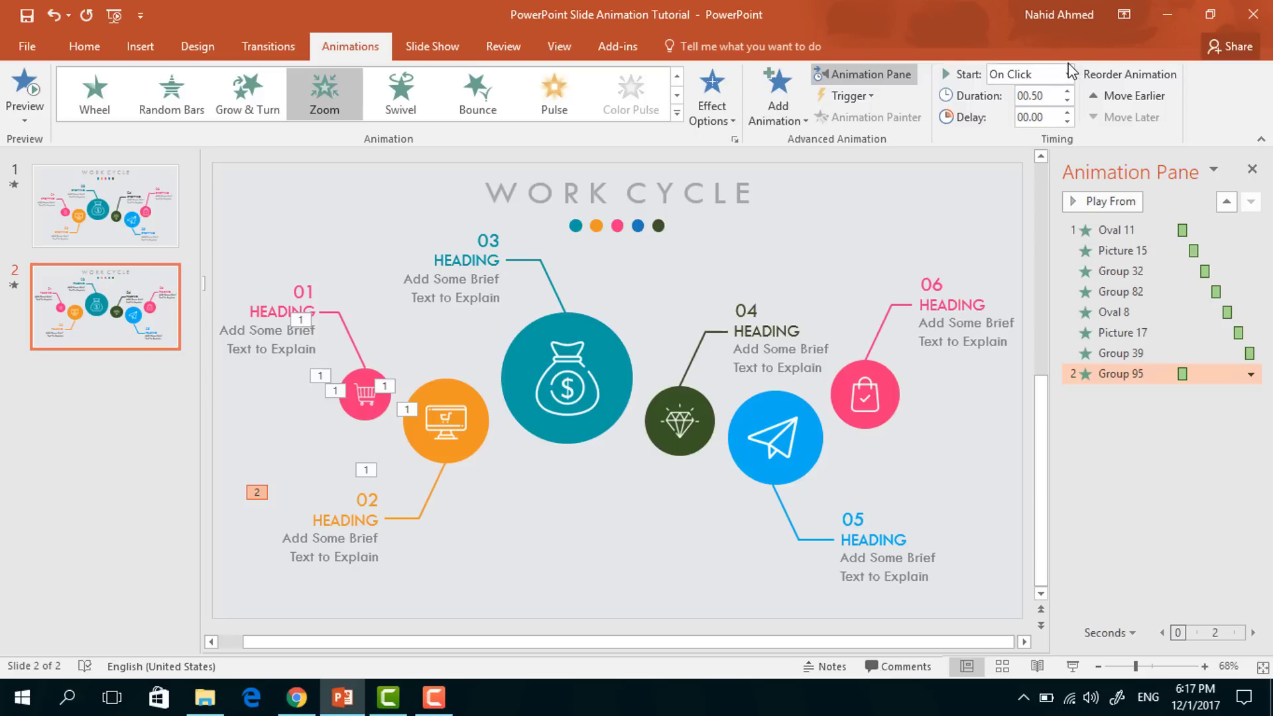
left_click(1067, 74)
left_click(1047, 135)
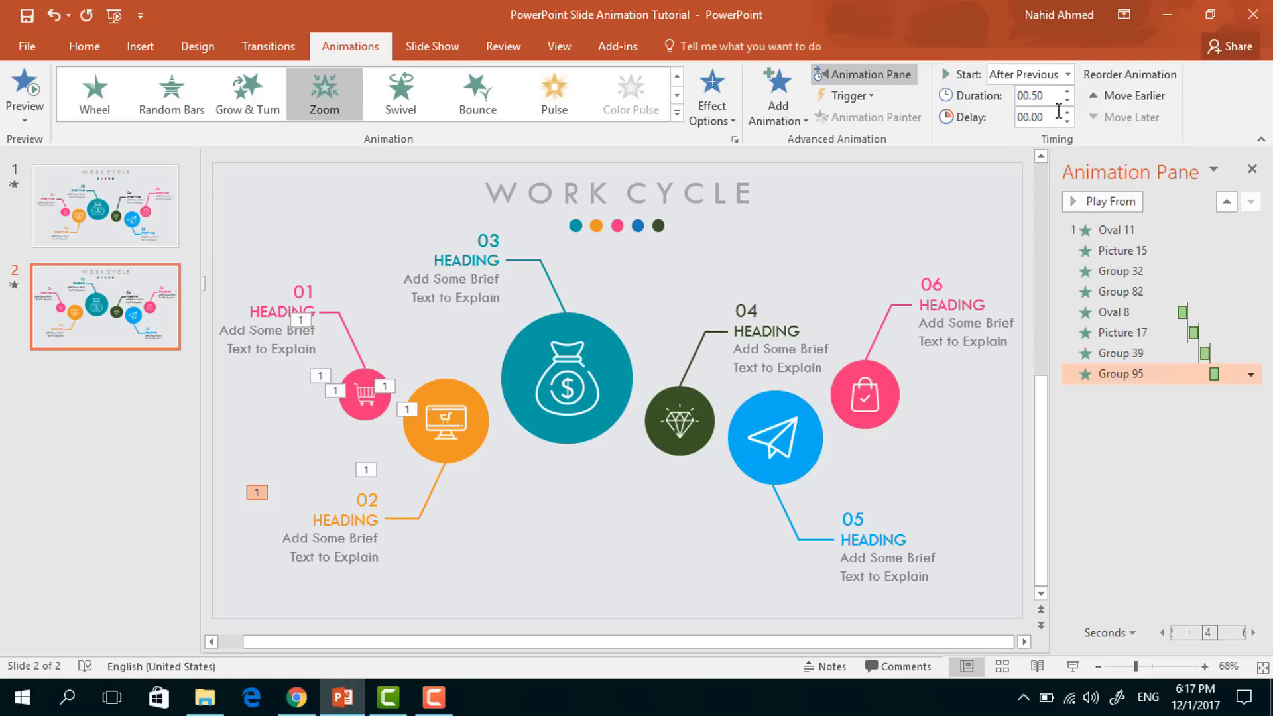
left_click(1045, 120)
type("0.10")
left_click(1071, 666)
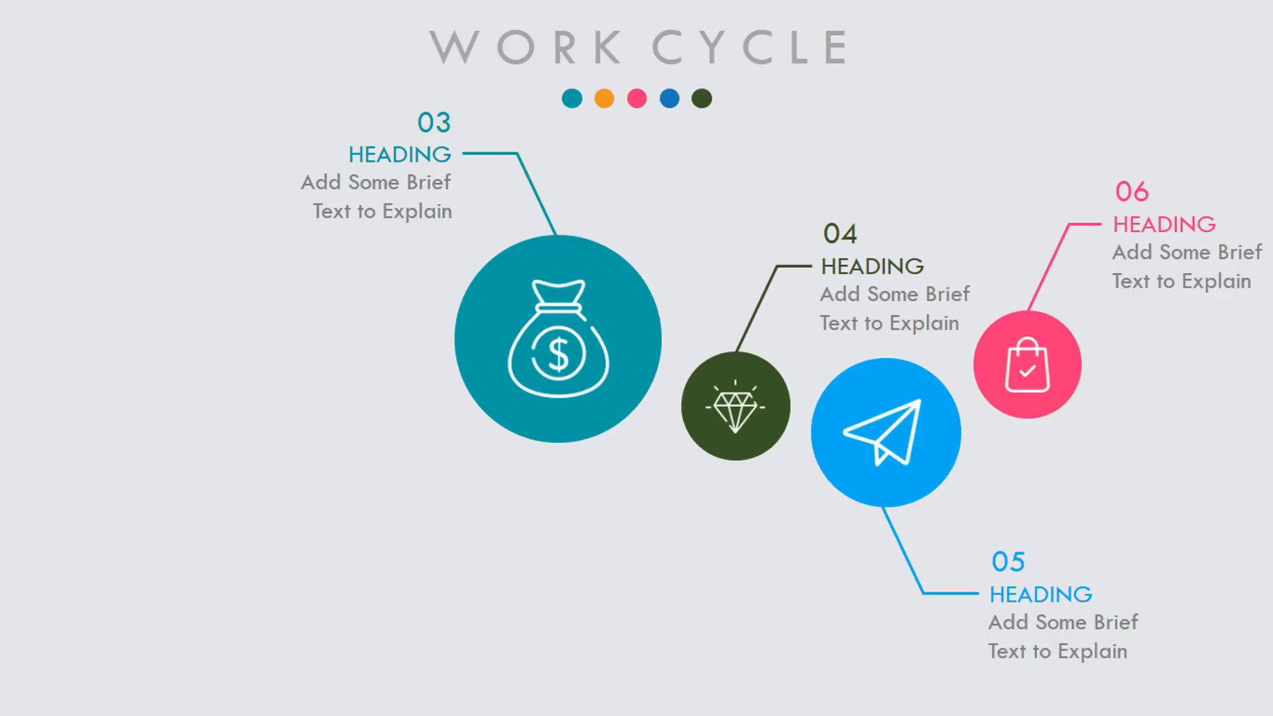